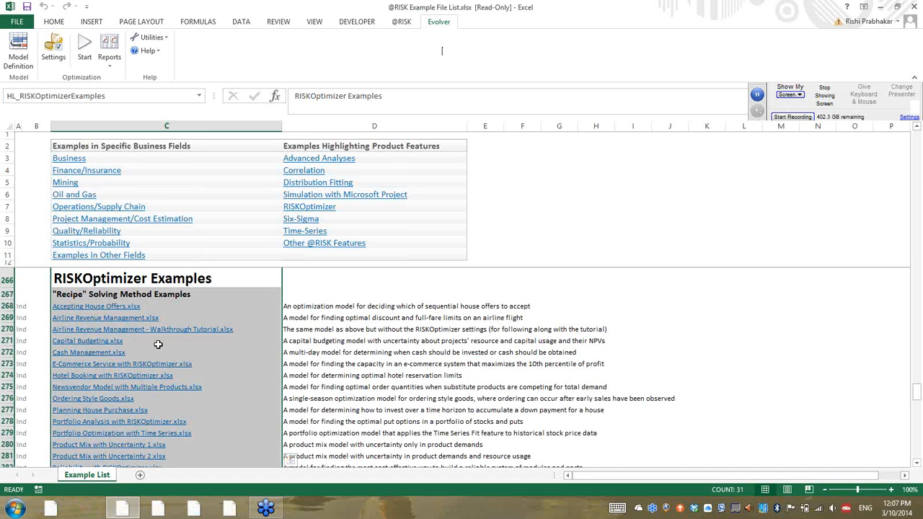
# - Open the Capital Budgeting.xlsx example from the RISKOptimizer examples and go to its Model sheet
pyautogui.click(101, 343)
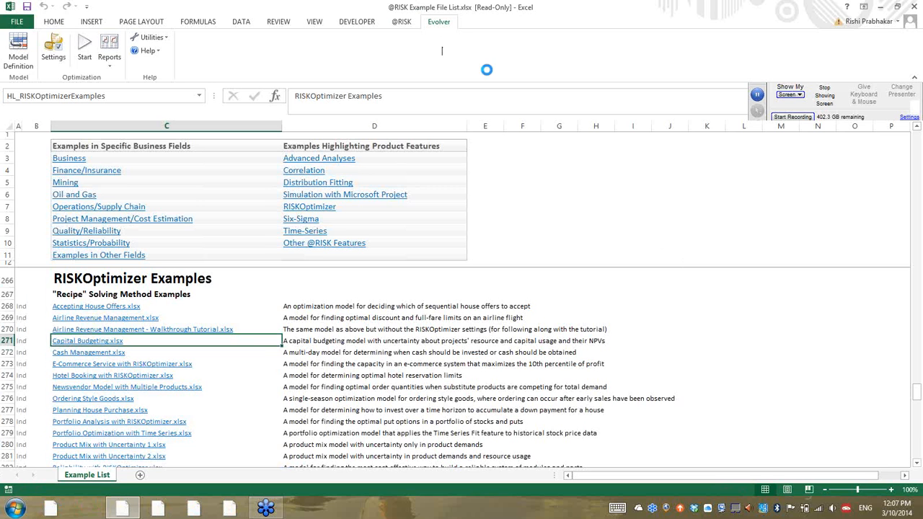
pyautogui.click(402, 21)
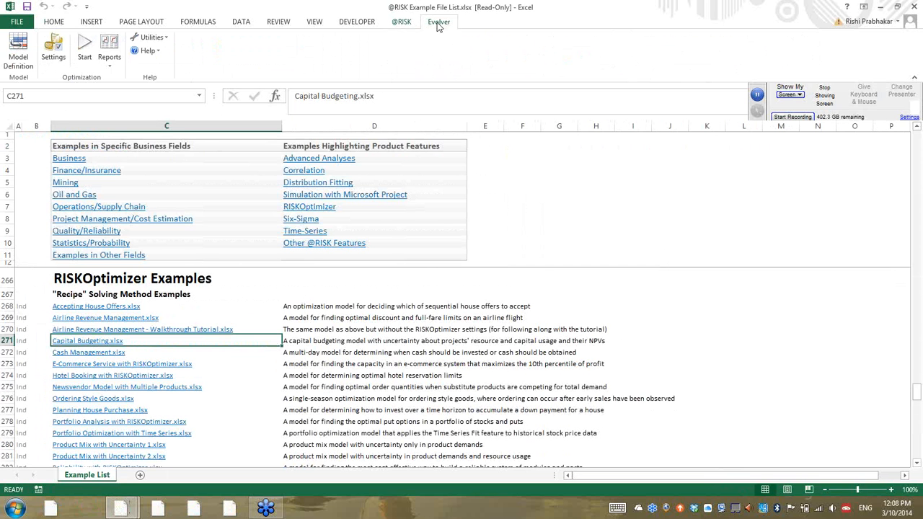
pyautogui.click(402, 22)
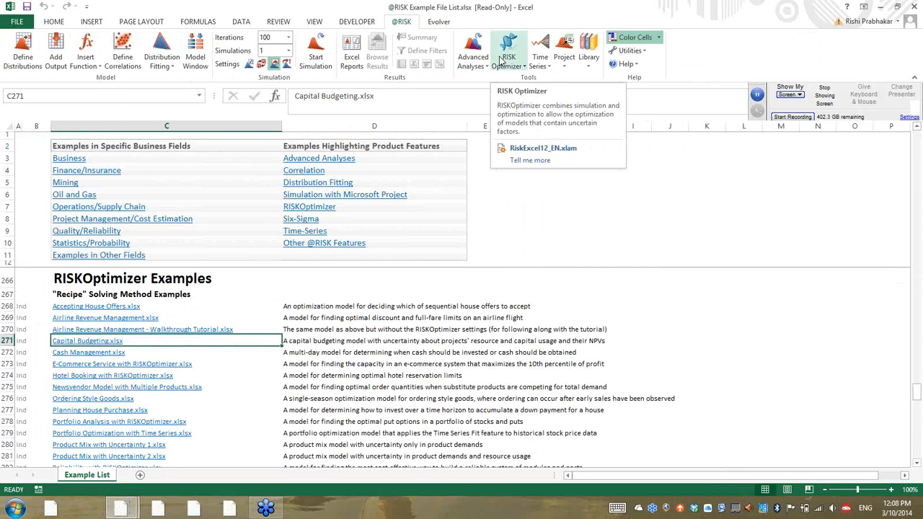
pyautogui.click(537, 67)
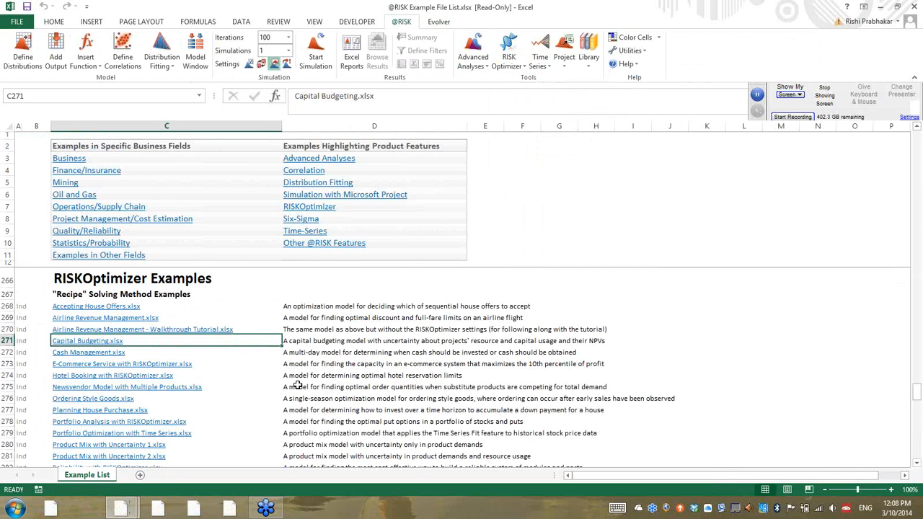
pyautogui.hotkey('alt', 'Tab')
pyautogui.click(134, 475)
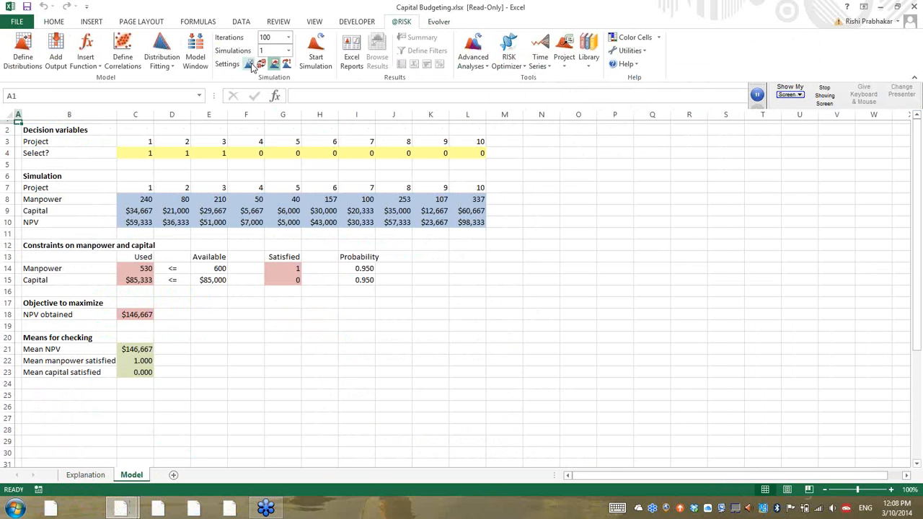
pyautogui.click(249, 64)
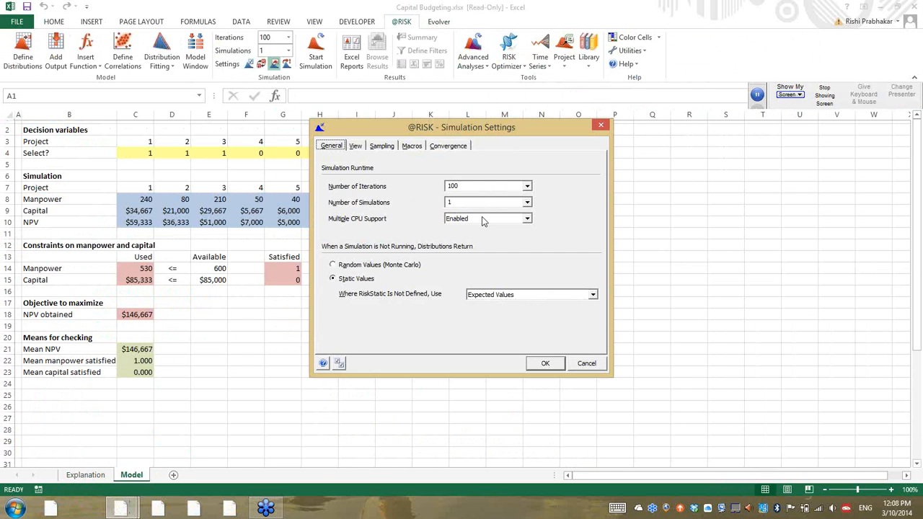
pyautogui.click(512, 295)
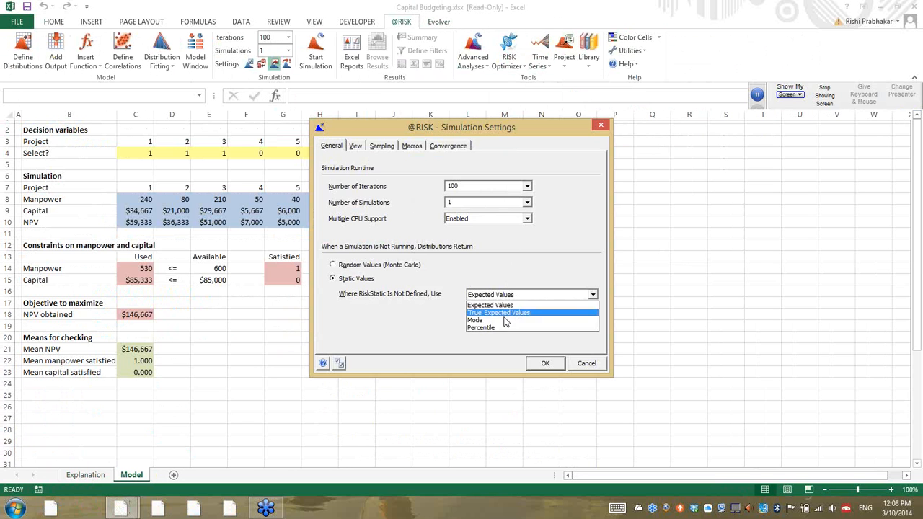
pyautogui.click(505, 321)
pyautogui.press('Return')
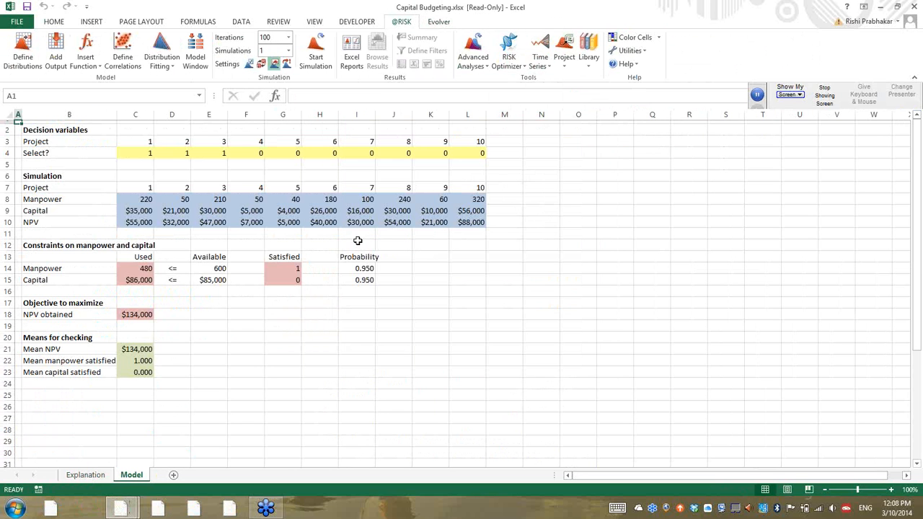
pyautogui.click(357, 245)
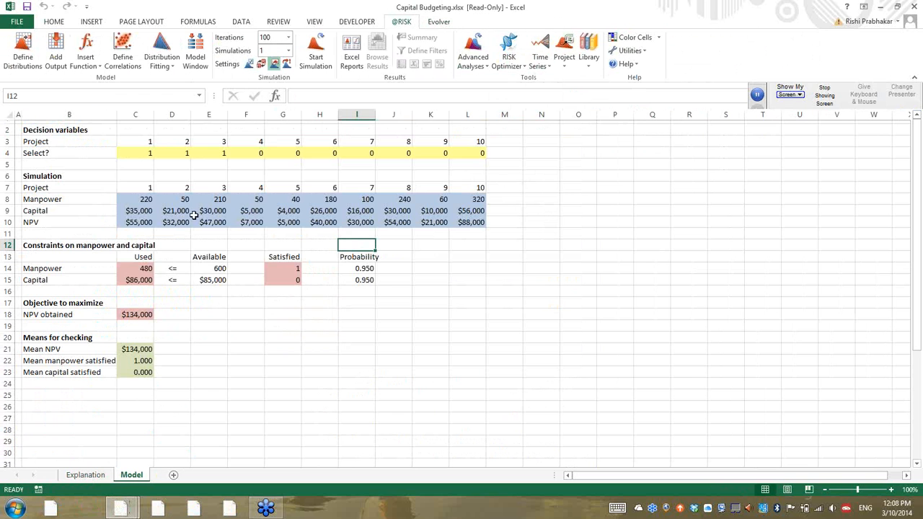
# - Examine the project selection cells C4:L4, the NPV objective in C18 and the available manpower and capital limits
pyautogui.keyDown('ctrl'); pyautogui.scroll(2, 191, 213); pyautogui.keyUp('ctrl')
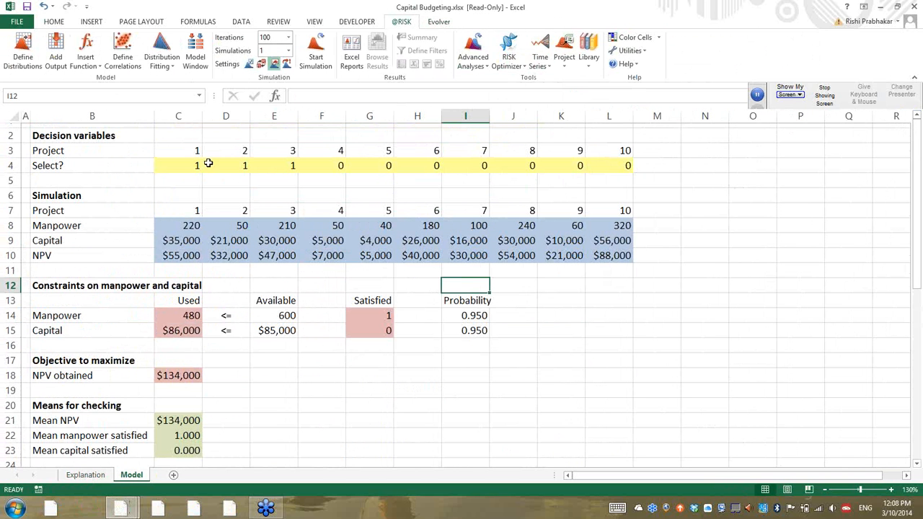
pyautogui.moveTo(180, 168); pyautogui.dragTo(594, 168)
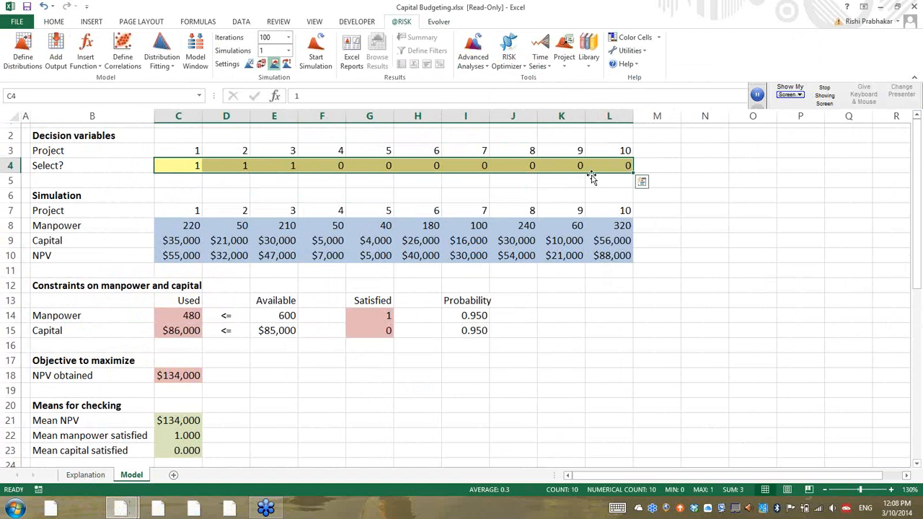
pyautogui.click(166, 372)
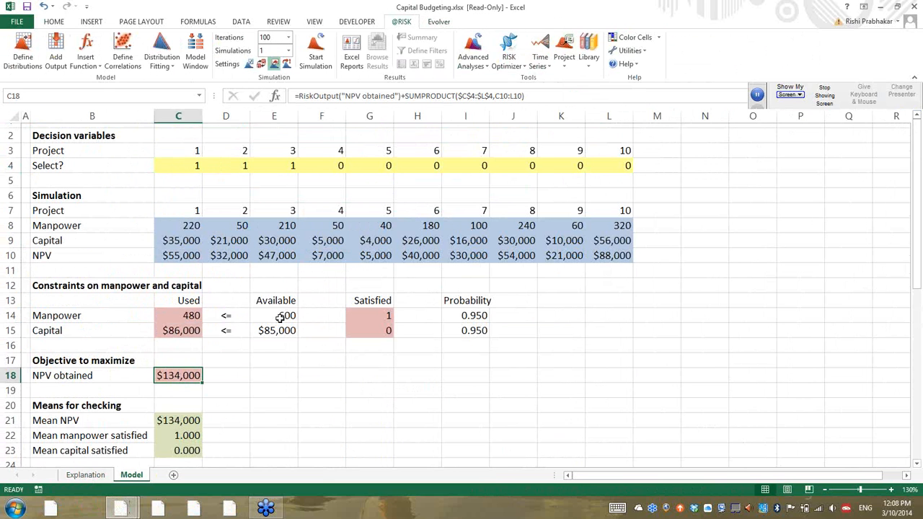
pyautogui.moveTo(280, 320); pyautogui.dragTo(281, 330)
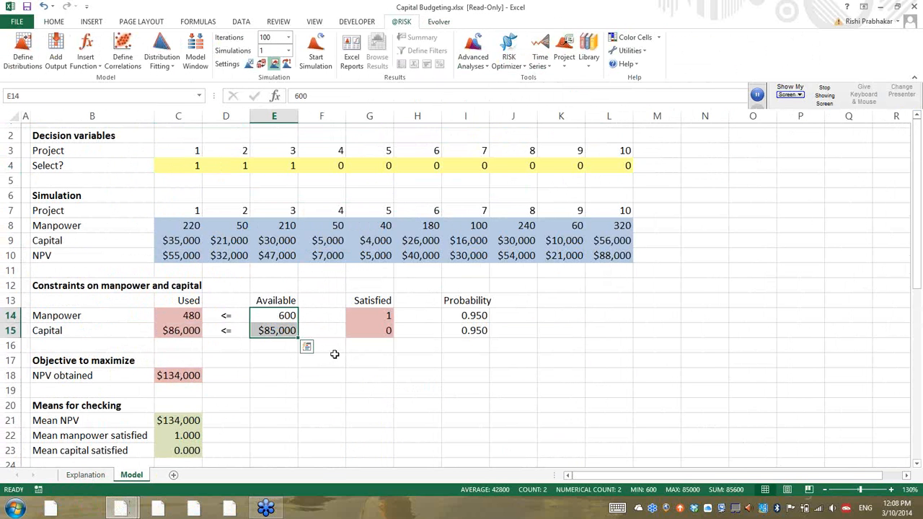
pyautogui.click(438, 22)
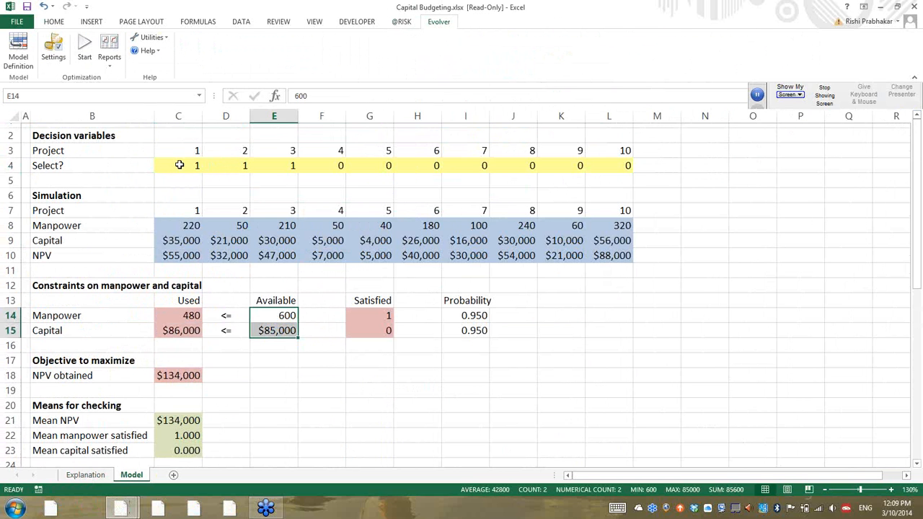
pyautogui.moveTo(188, 166); pyautogui.dragTo(386, 166)
pyautogui.moveTo(507, 168); pyautogui.dragTo(592, 165)
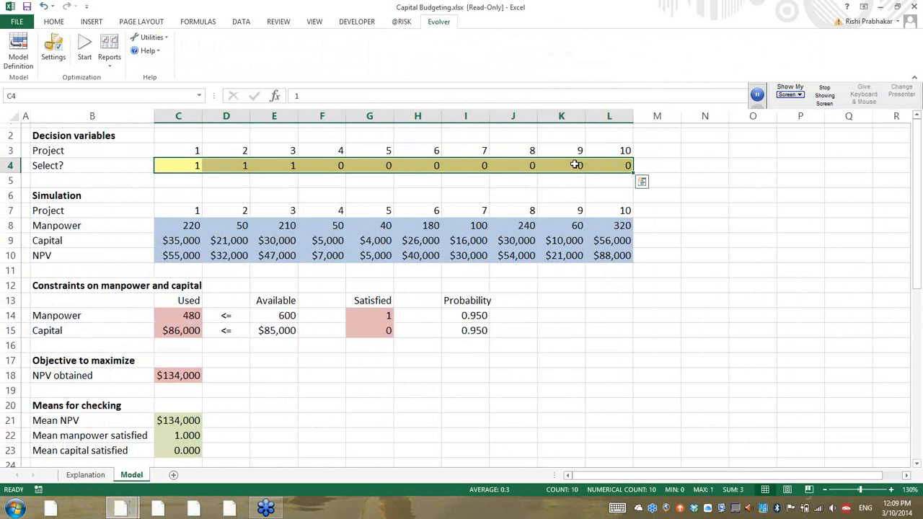
pyautogui.moveTo(181, 166); pyautogui.dragTo(594, 165)
# - Inspect the SUMPRODUCT formulas behind manpower used in C14 and NPV obtained in C18
pyautogui.click(182, 312)
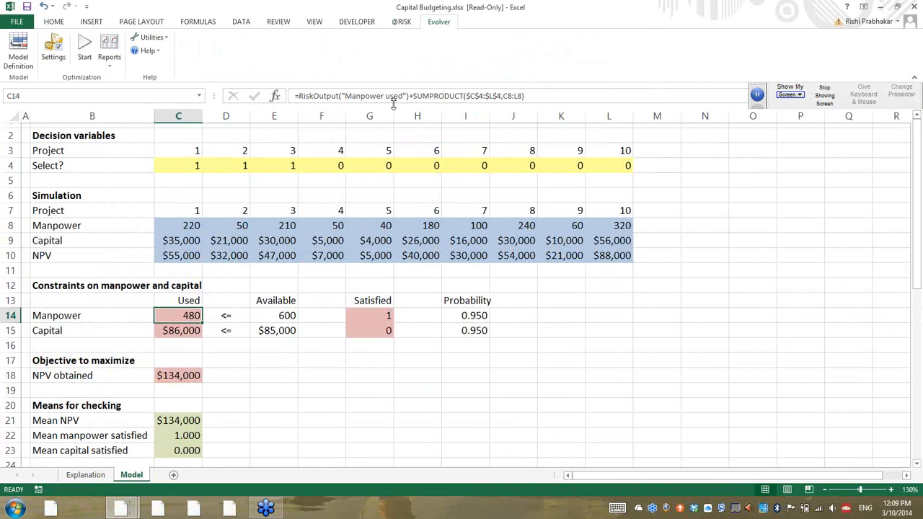
pyautogui.click(441, 96)
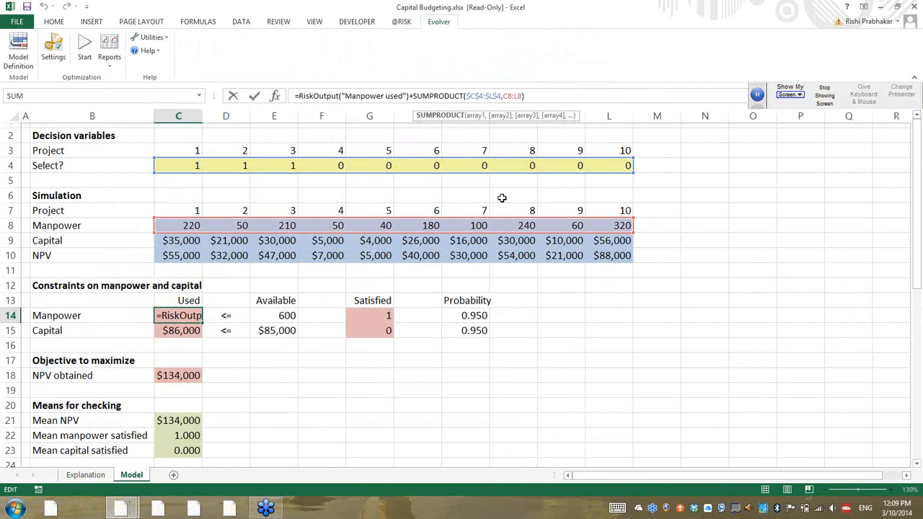
pyautogui.press('Escape')
pyautogui.click(173, 378)
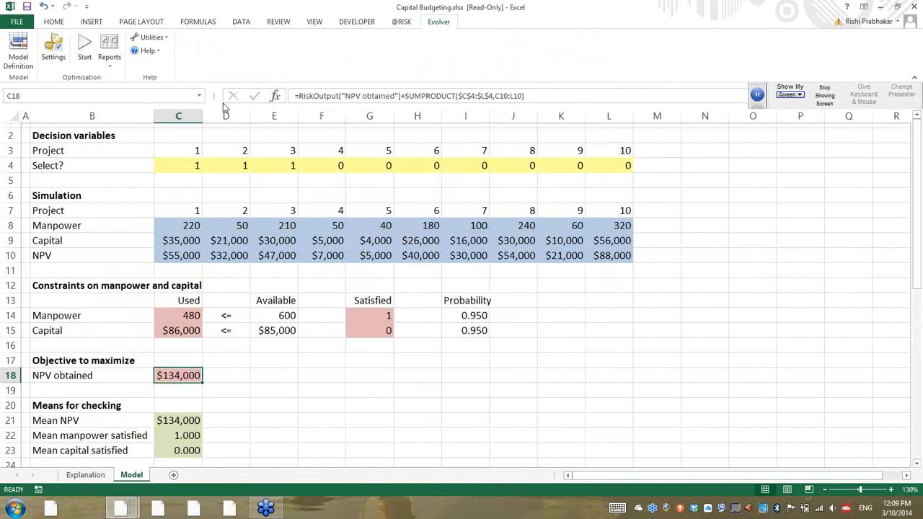
pyautogui.click(358, 93)
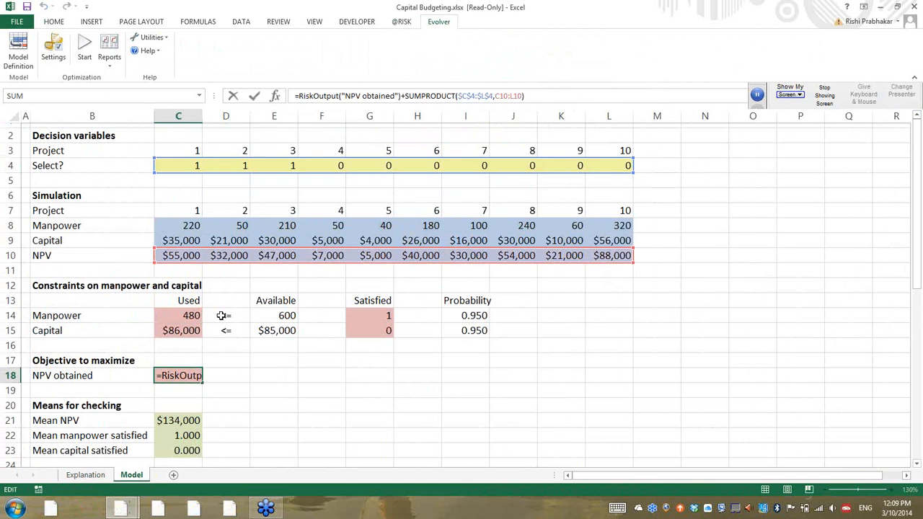
pyautogui.press('Escape')
pyautogui.click(193, 315)
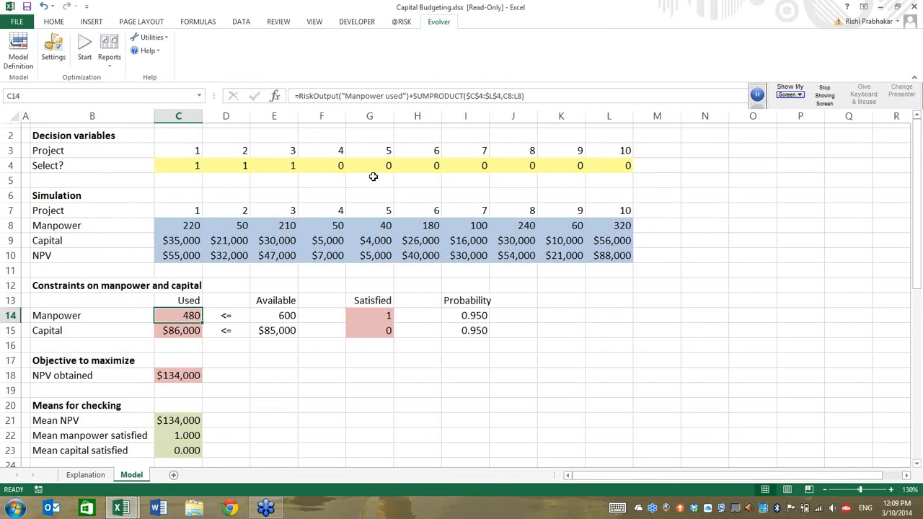
# - Set the available manpower to 800 and the available capital to 100000 in the constraints table
pyautogui.click(273, 315)
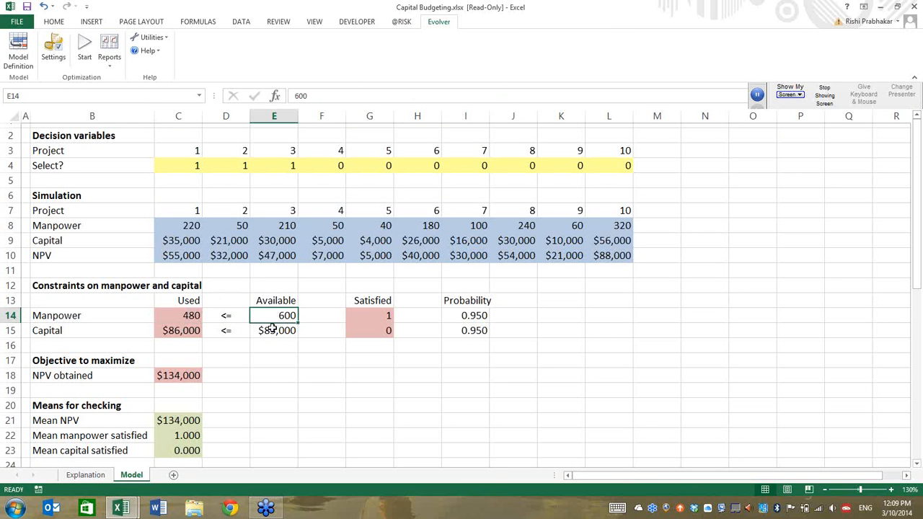
pyautogui.click(272, 328)
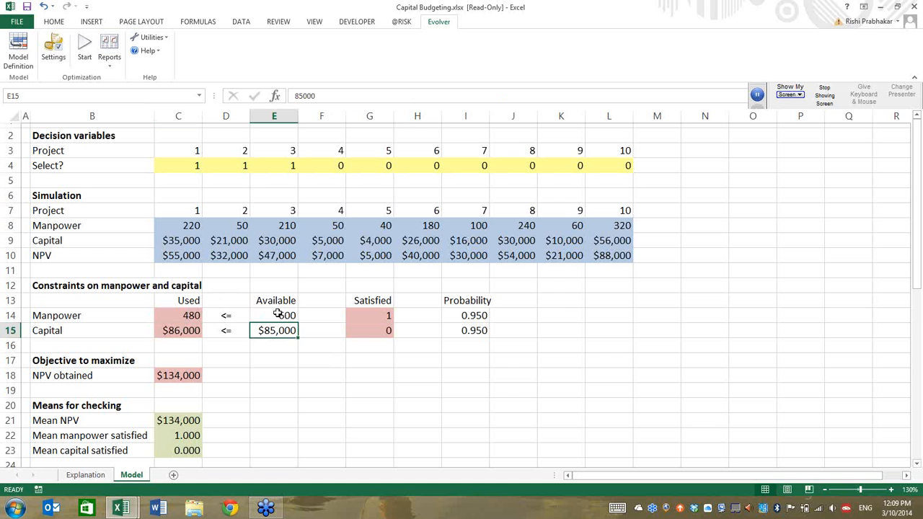
pyautogui.click(277, 314)
pyautogui.write('8000')
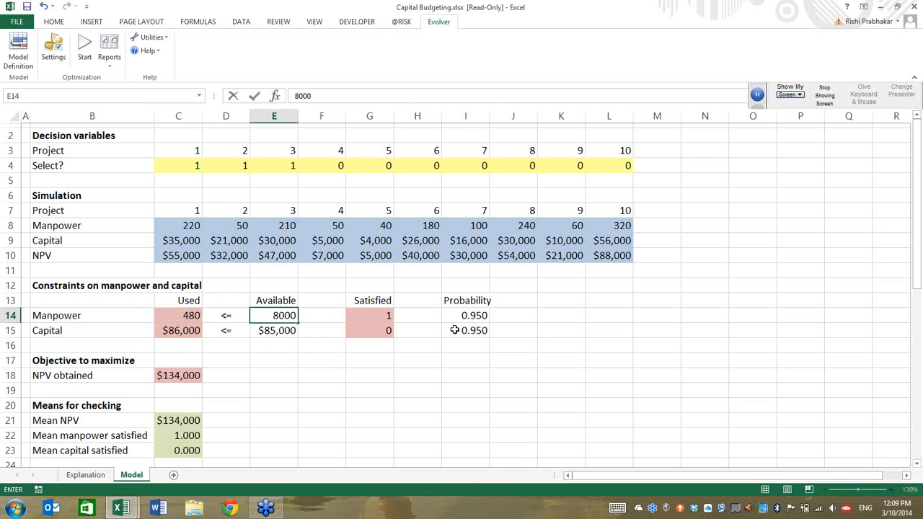
pyautogui.press('BackSpace')
pyautogui.press('Return')
pyautogui.write('100000')
pyautogui.press('Return')
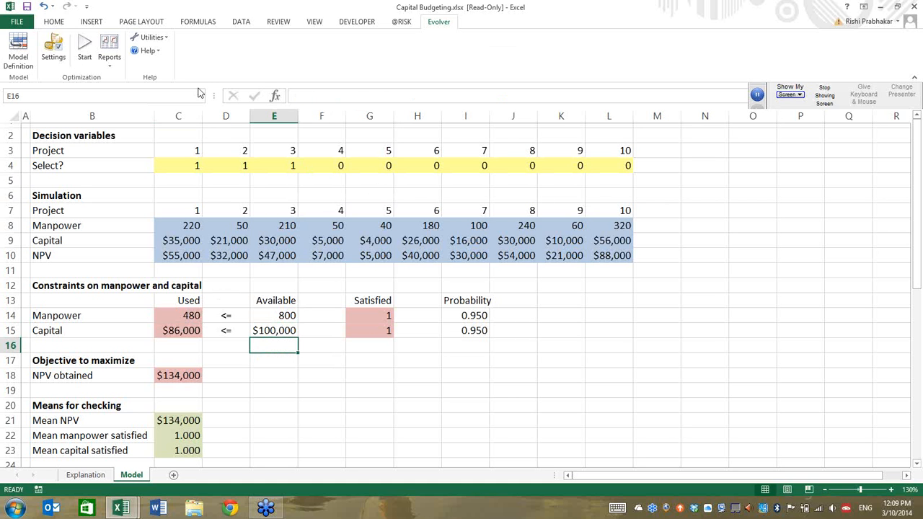
# - Open the Evolver model definition and make the NPV obtained cell C18 the cell to maximize
pyautogui.click(22, 51)
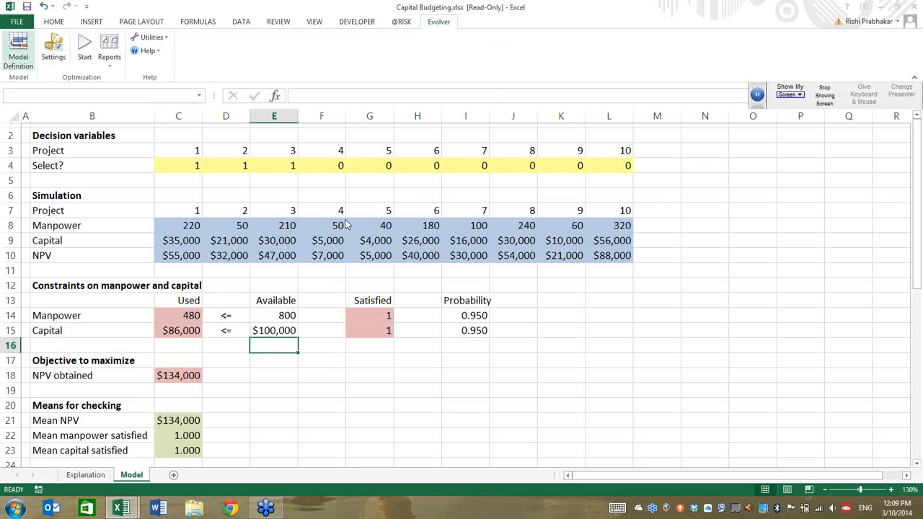
pyautogui.moveTo(395, 124); pyautogui.dragTo(456, 112)
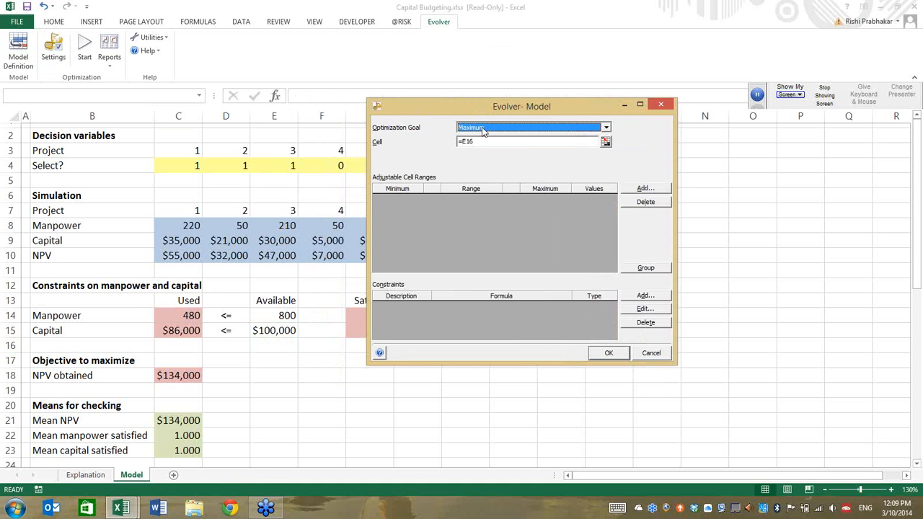
pyautogui.click(605, 142)
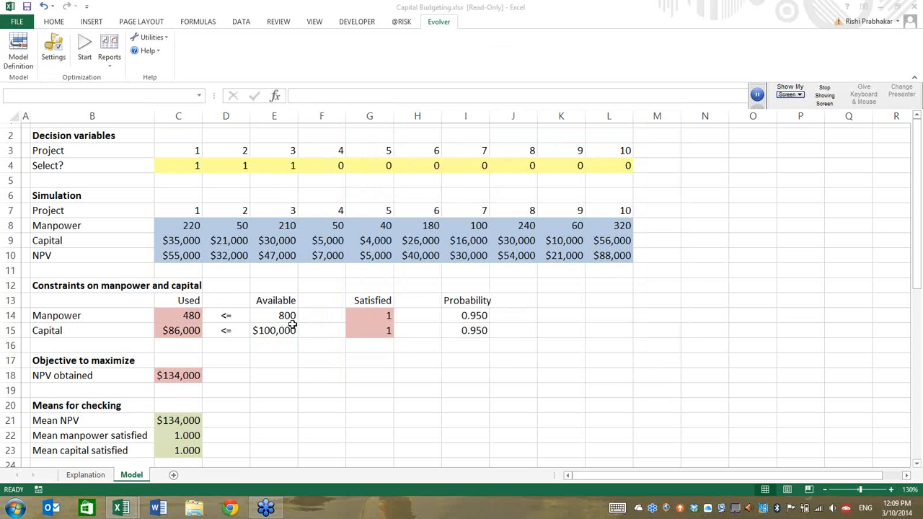
pyautogui.click(189, 373)
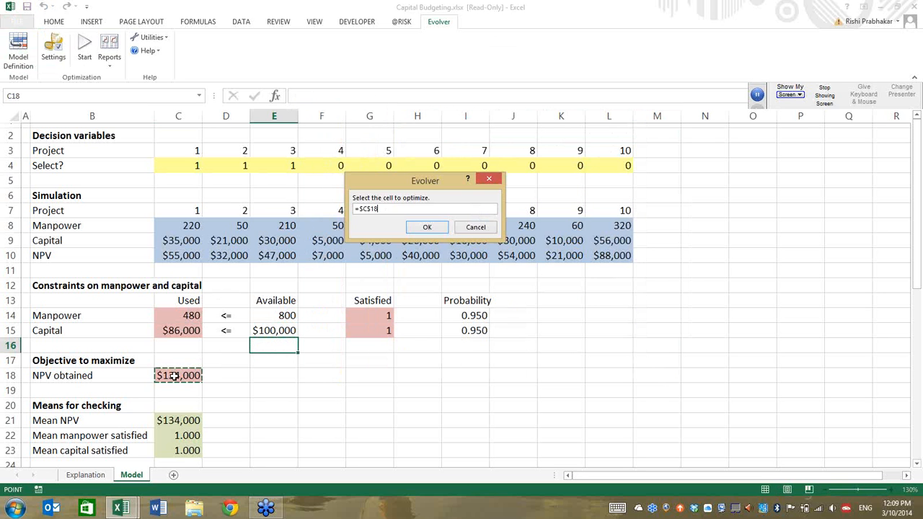
pyautogui.click(422, 229)
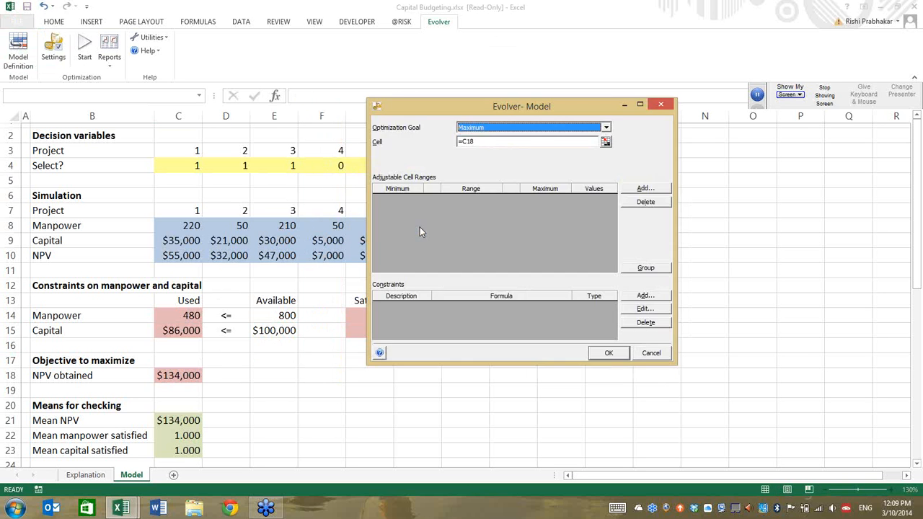
# - Add the project selection cells C4:L4 as an adjustable cell range in the Evolver model
pyautogui.click(645, 189)
pyautogui.moveTo(193, 165); pyautogui.dragTo(340, 165)
pyautogui.moveTo(535, 165); pyautogui.dragTo(626, 165)
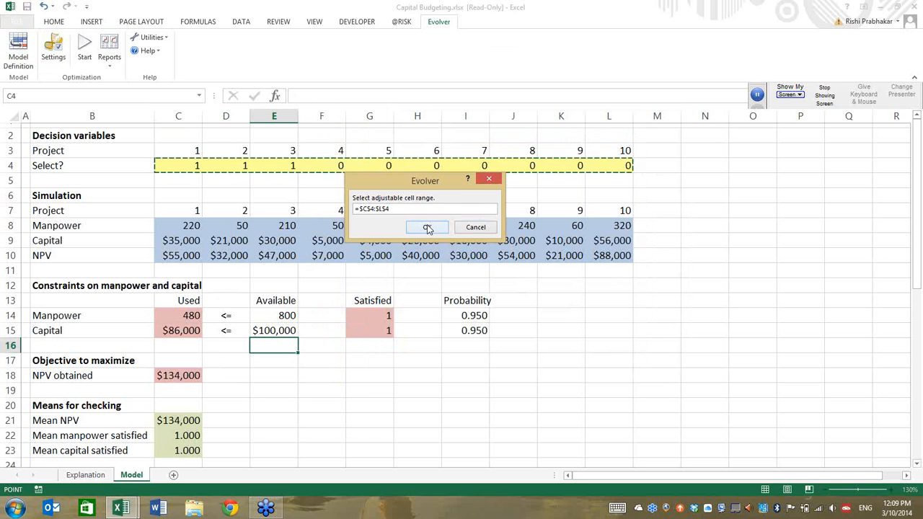
pyautogui.click(426, 228)
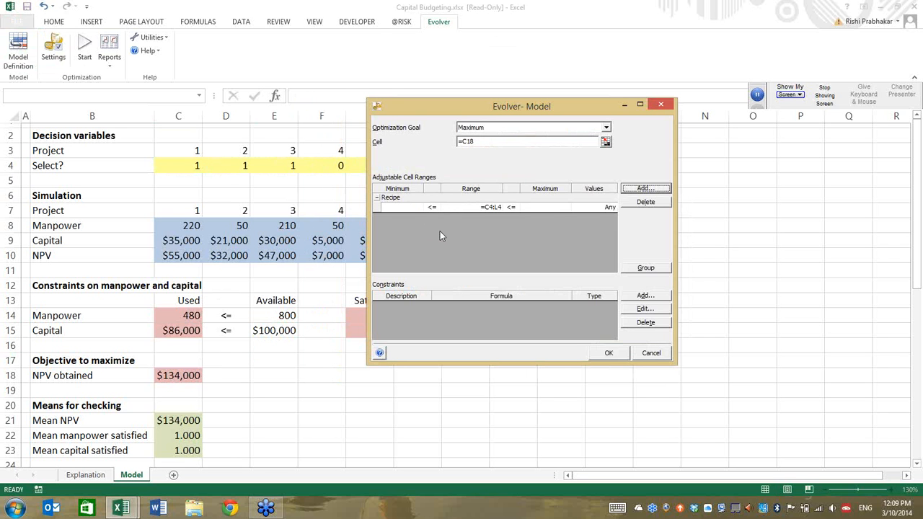
# - Set the adjustable range's minimum to 0 and maximum to 1, and choose its allowed value type
pyautogui.click(409, 209)
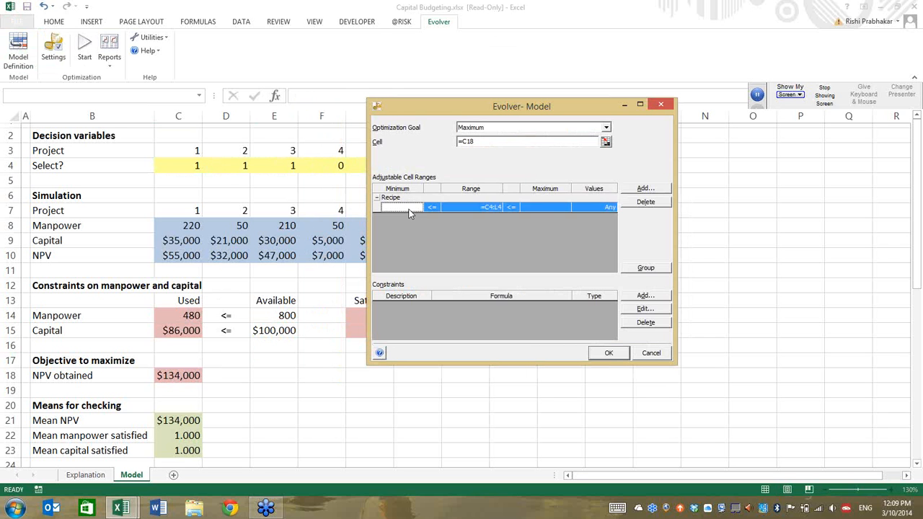
pyautogui.write('0')
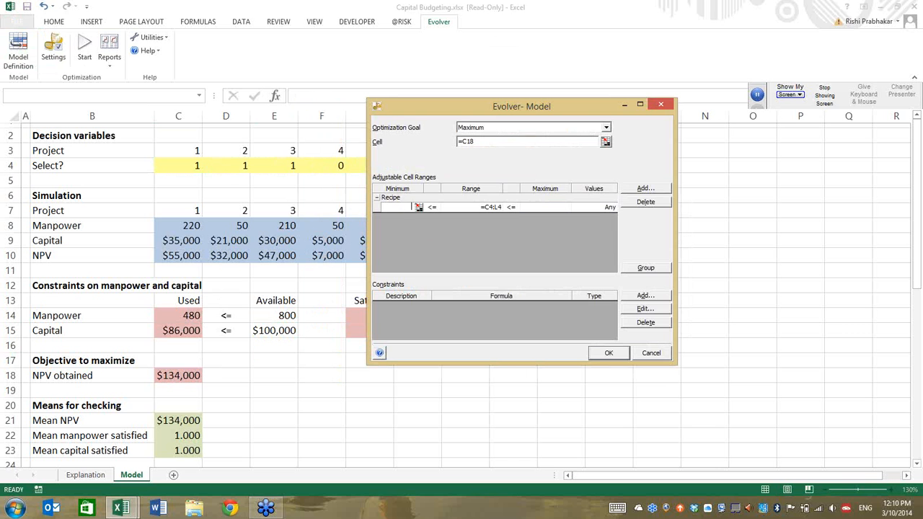
pyautogui.click(553, 208)
pyautogui.write('1')
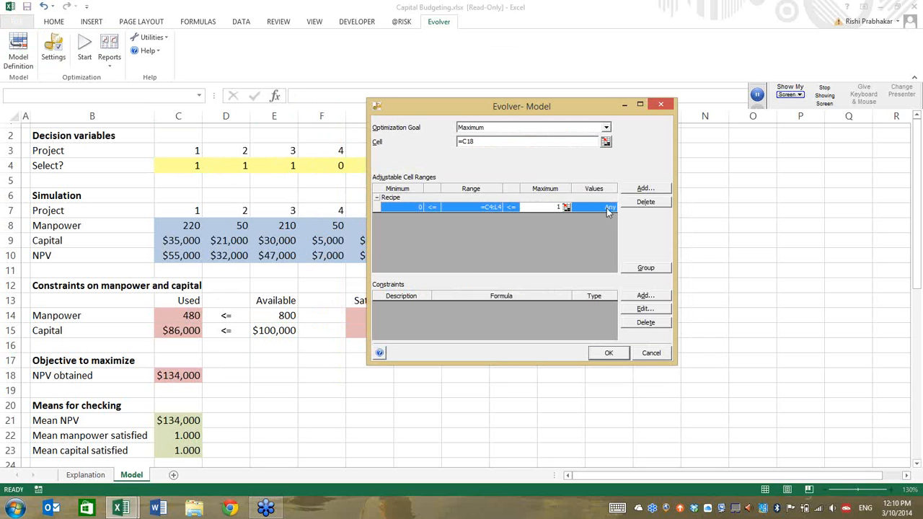
pyautogui.click(609, 208)
pyautogui.click(472, 223)
pyautogui.click(527, 279)
# - Add a hard constraint keeping used manpower and capital C14:C15 at or below available amounts E14:E15, and accept the Evolver model definition
pyautogui.click(643, 296)
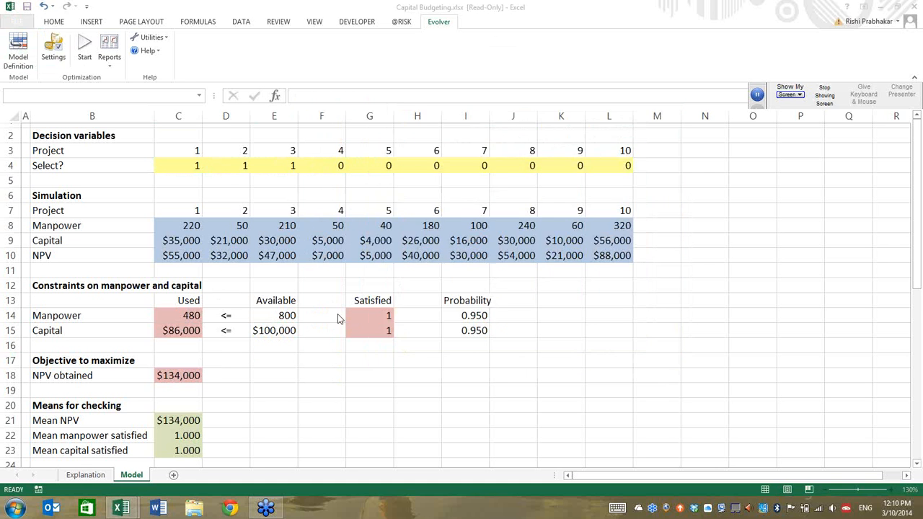
pyautogui.click(498, 326)
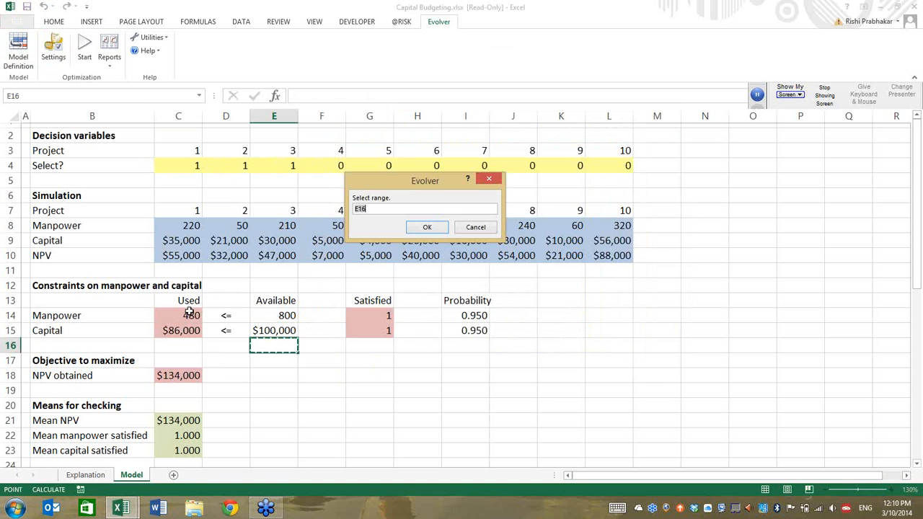
pyautogui.moveTo(183, 314); pyautogui.dragTo(186, 329)
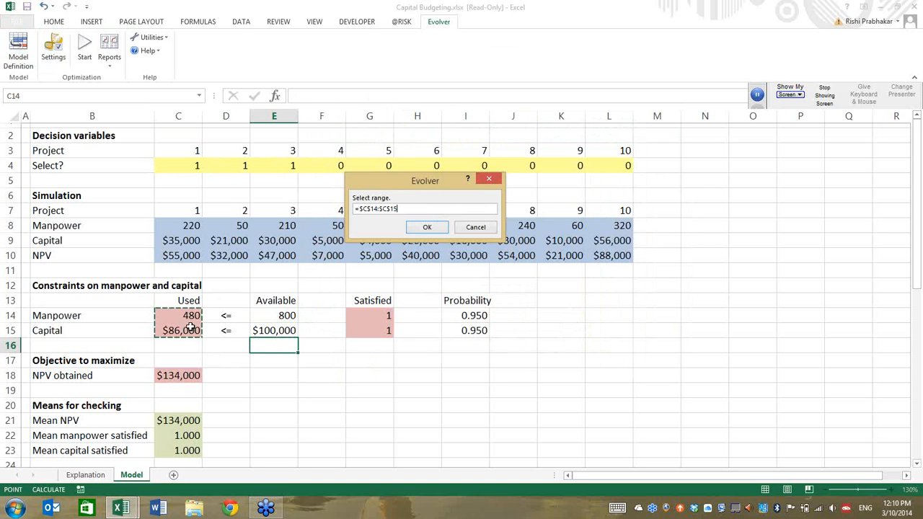
pyautogui.click(426, 228)
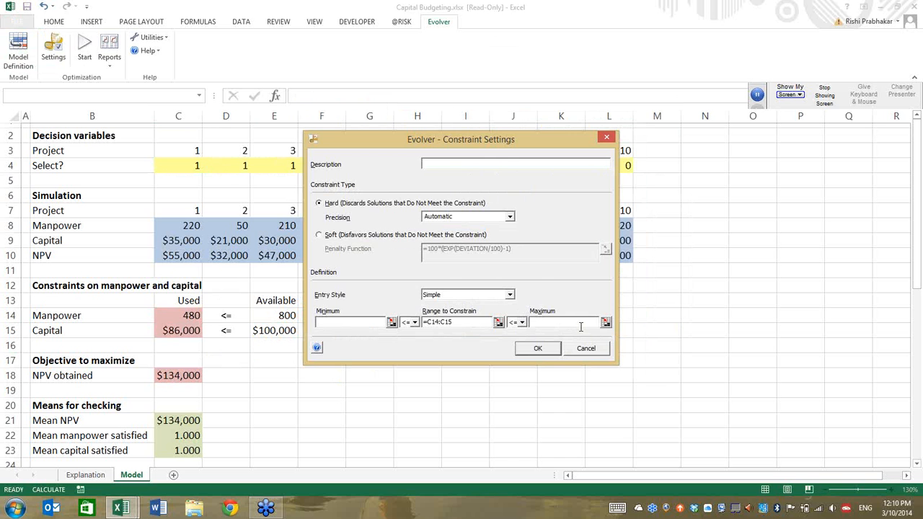
pyautogui.click(607, 325)
pyautogui.moveTo(281, 310); pyautogui.dragTo(280, 332)
pyautogui.click(427, 230)
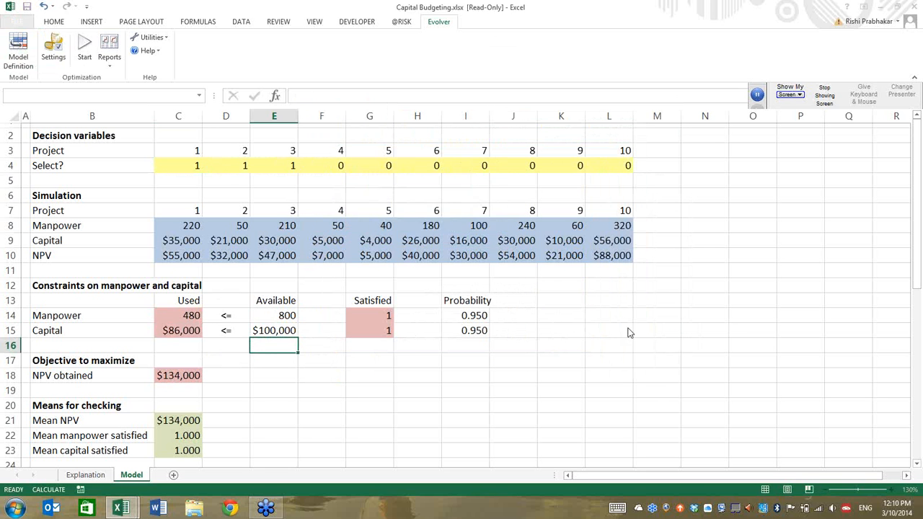
pyautogui.click(549, 348)
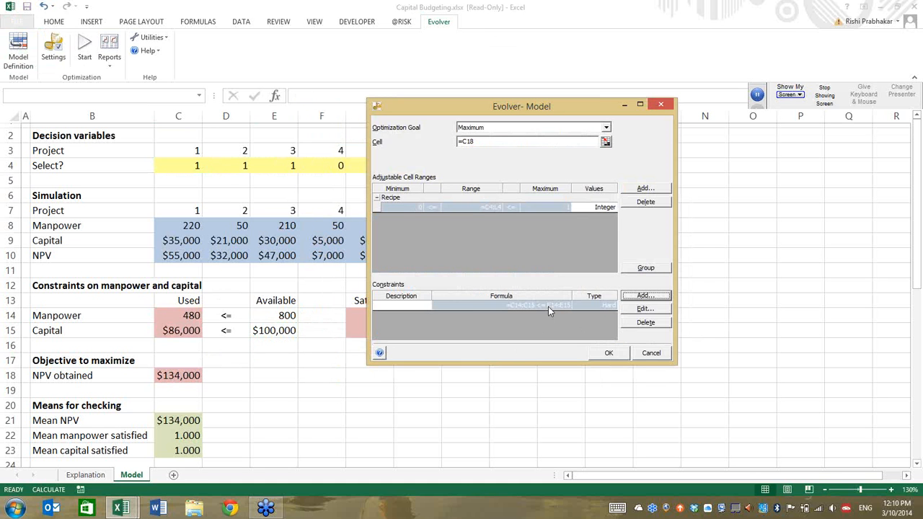
pyautogui.click(548, 306)
pyautogui.click(475, 208)
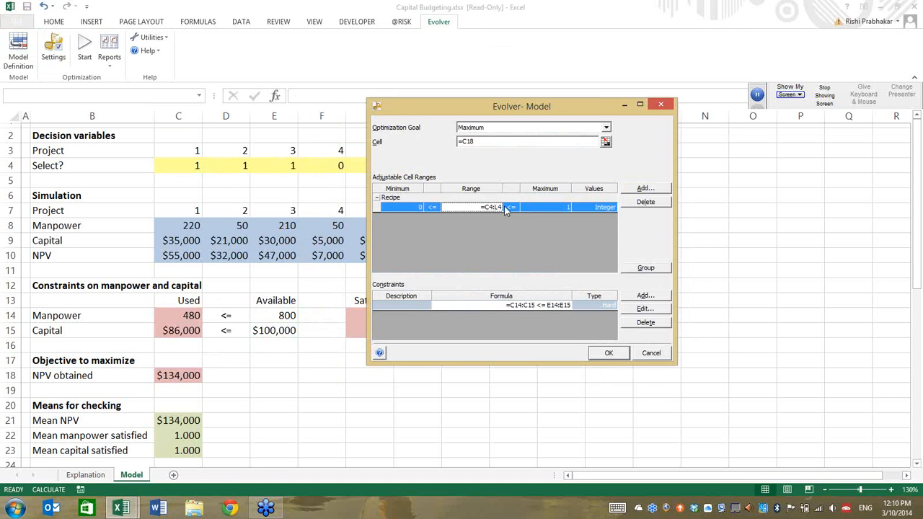
pyautogui.click(609, 352)
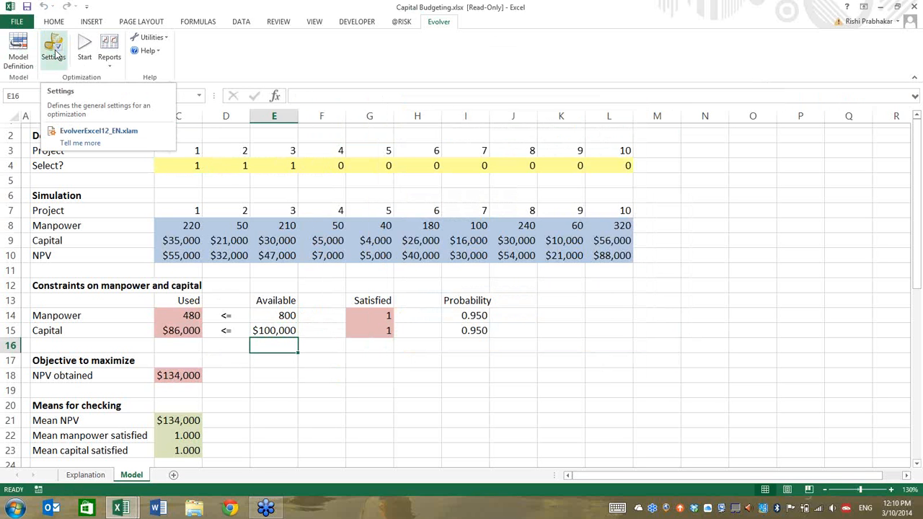
# - Review the optimization's runtime and engine settings, run the optimization, and accept its completed solution without generating reports
pyautogui.click(56, 52)
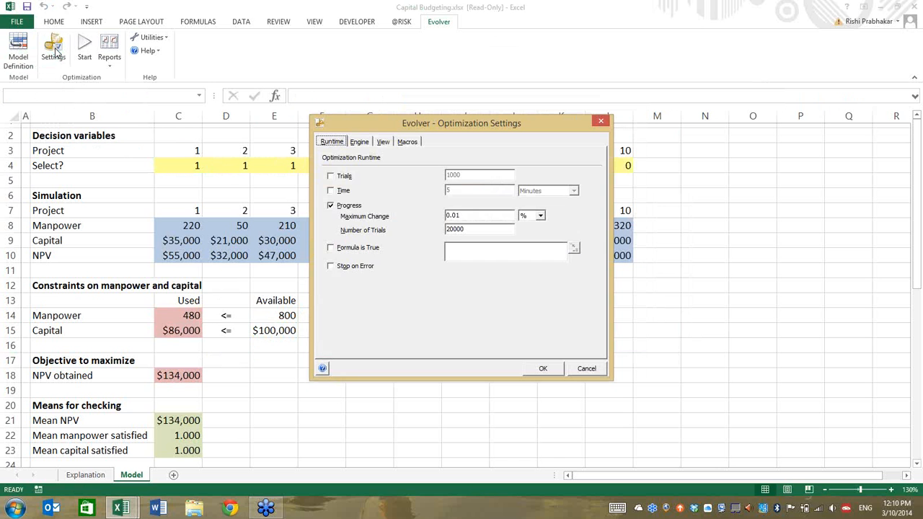
pyautogui.click(359, 141)
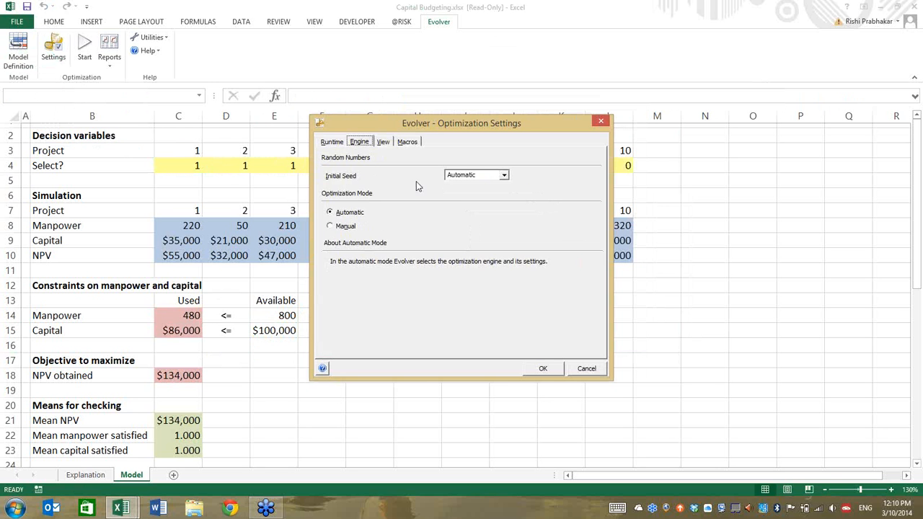
pyautogui.click(549, 368)
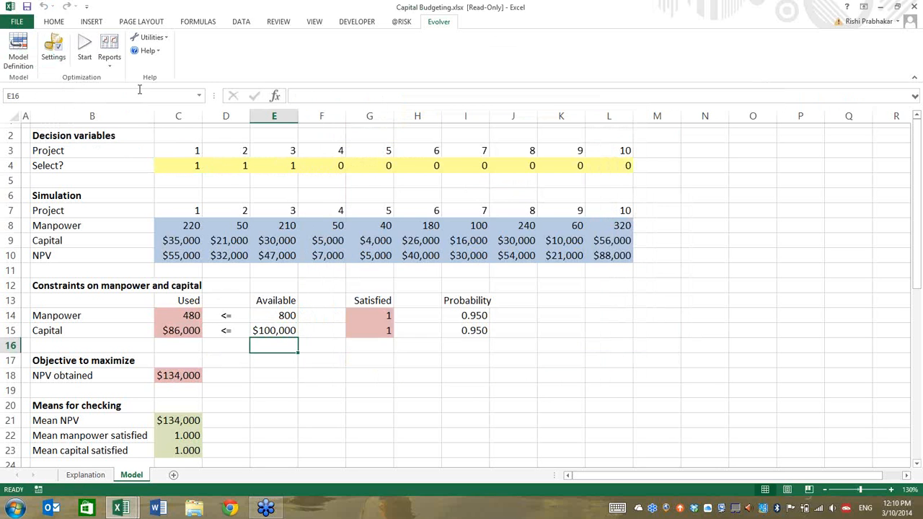
pyautogui.click(84, 50)
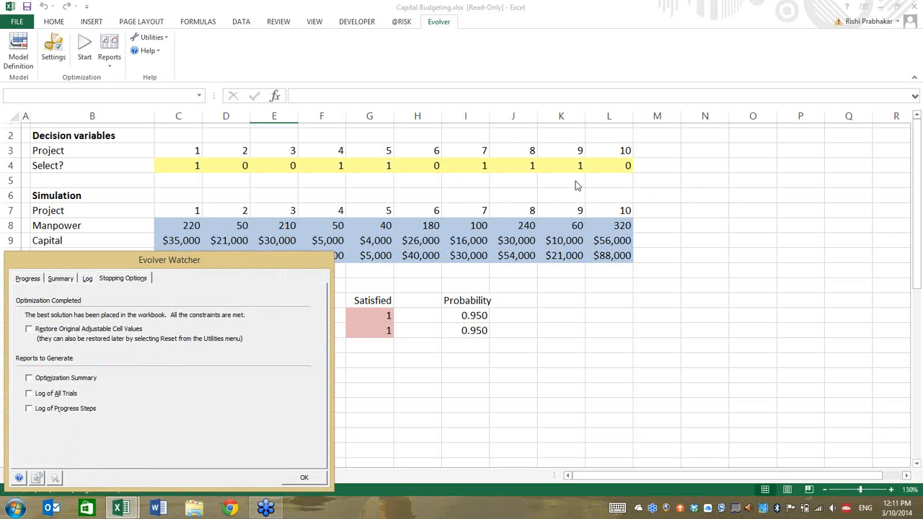
pyautogui.click(304, 477)
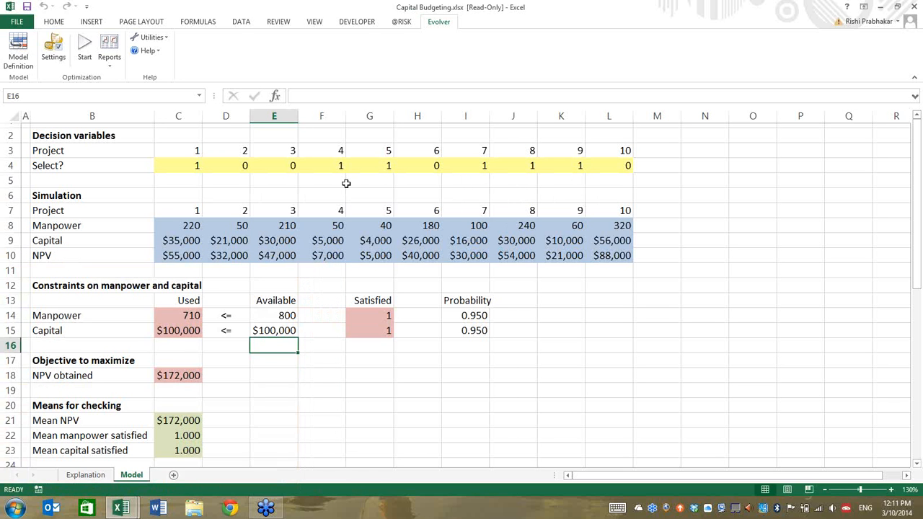
# - Examine the projects selected in row 4, the used versus available manpower and capital, and the NPV obtained in C18
pyautogui.click(184, 168)
pyautogui.click(326, 164)
pyautogui.click(364, 164)
pyautogui.click(527, 166)
pyautogui.click(560, 165)
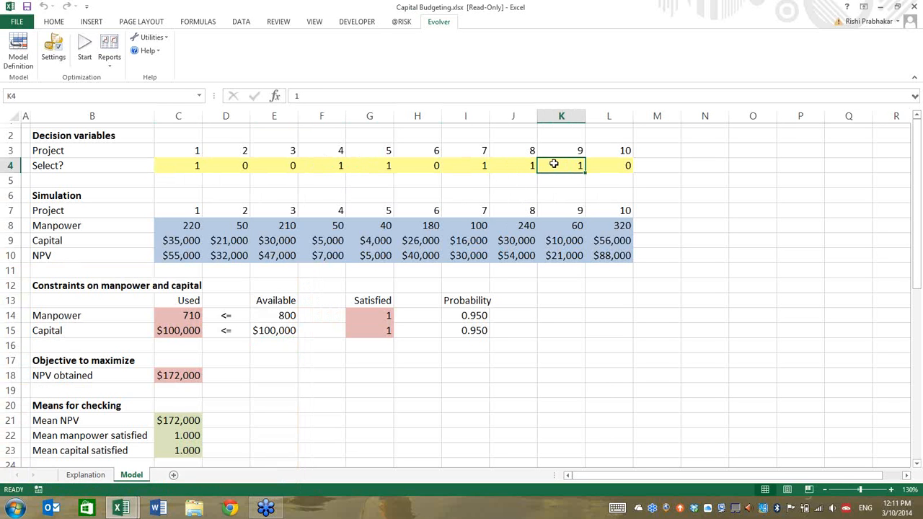
pyautogui.moveTo(178, 317); pyautogui.dragTo(289, 332)
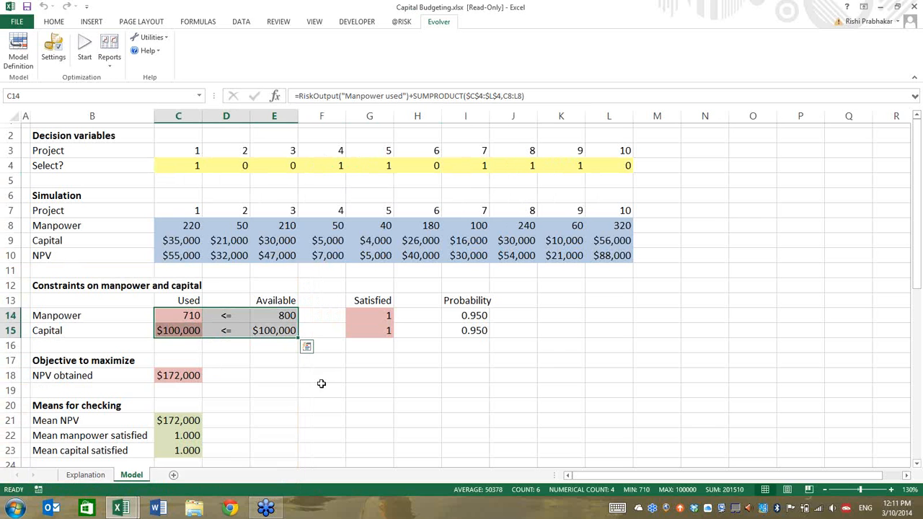
pyautogui.click(272, 315)
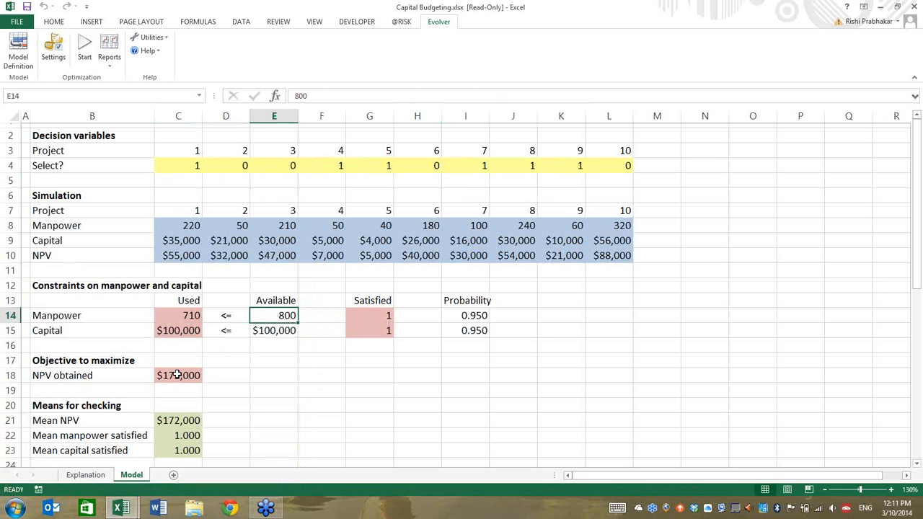
pyautogui.click(194, 376)
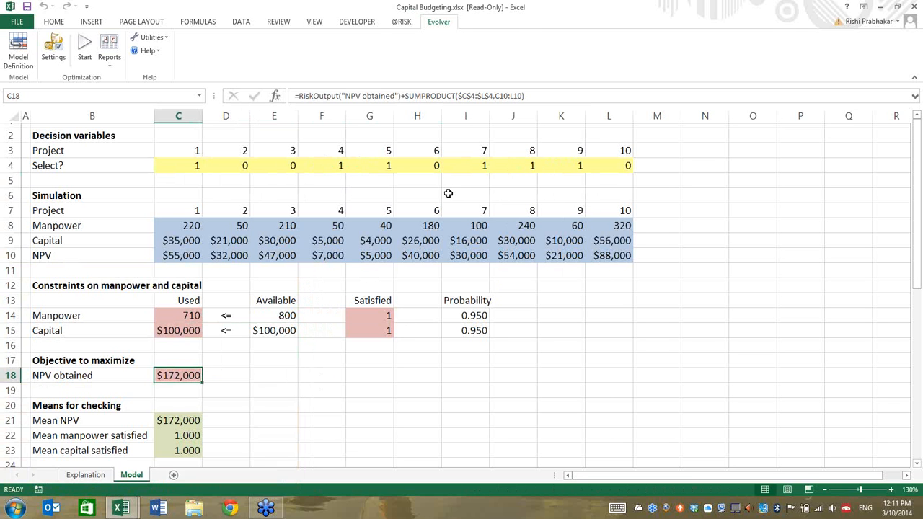
pyautogui.click(426, 194)
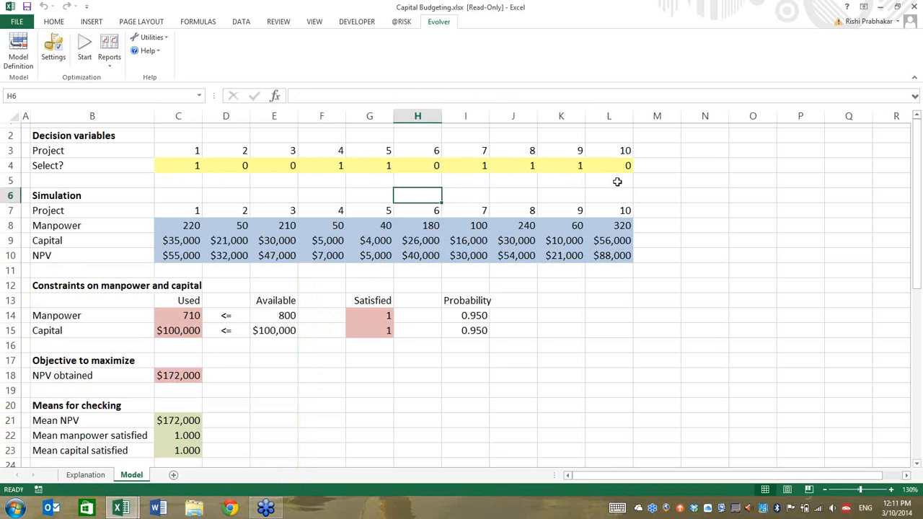
pyautogui.click(403, 22)
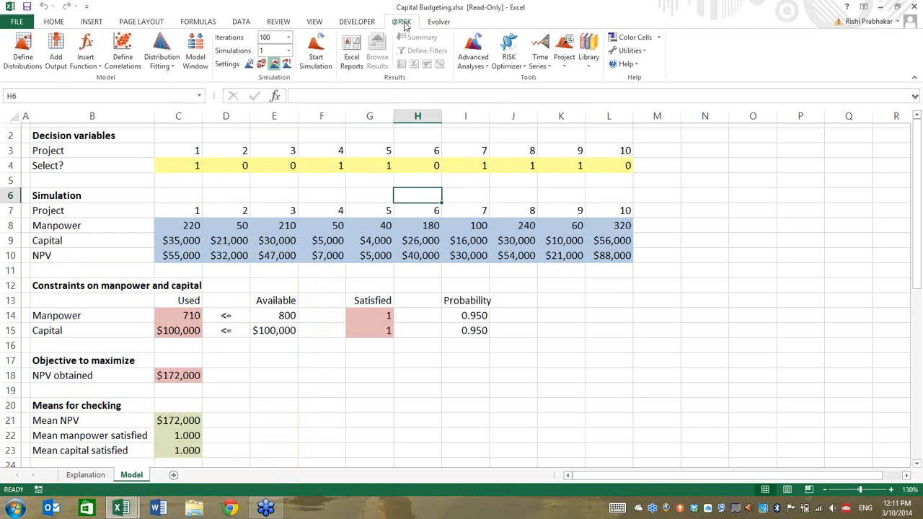
pyautogui.click(104, 226)
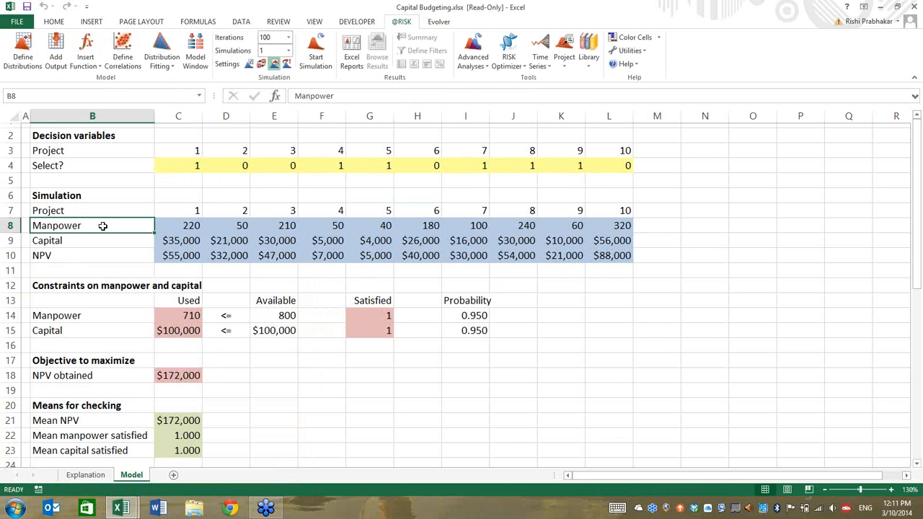
pyautogui.click(99, 243)
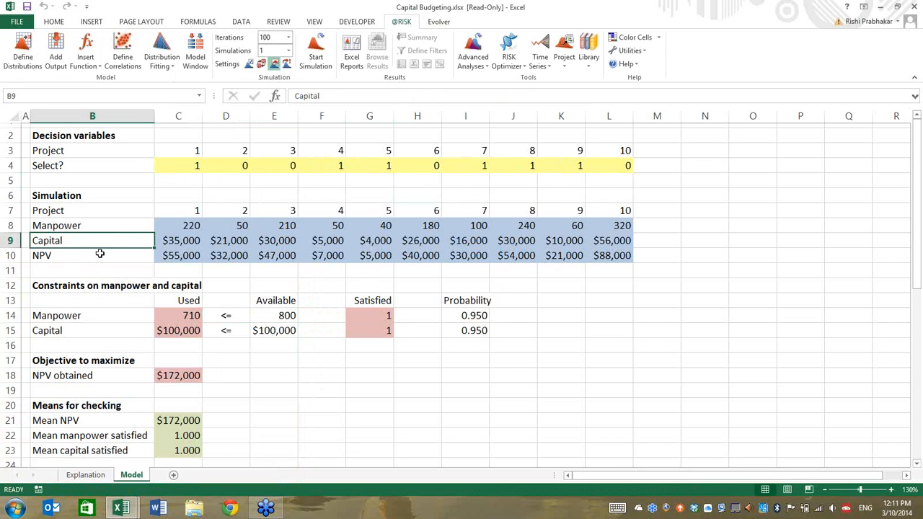
pyautogui.click(101, 254)
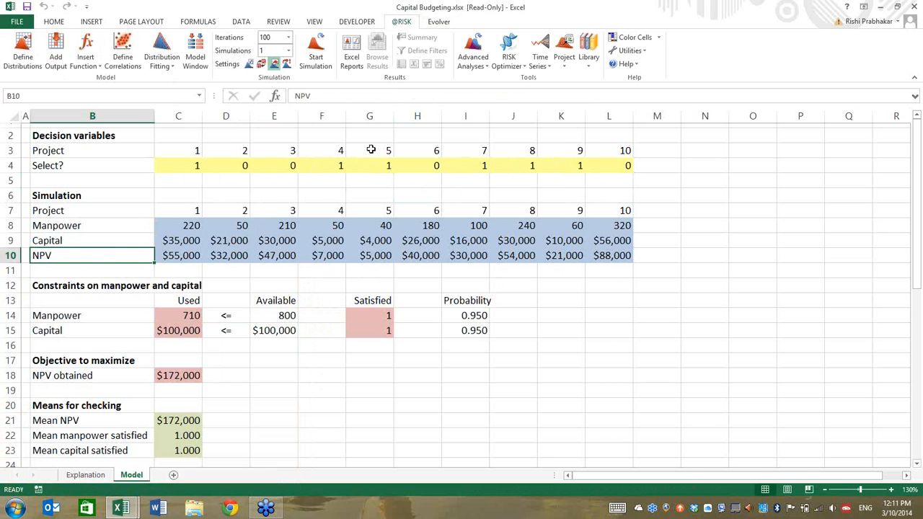
pyautogui.click(261, 63)
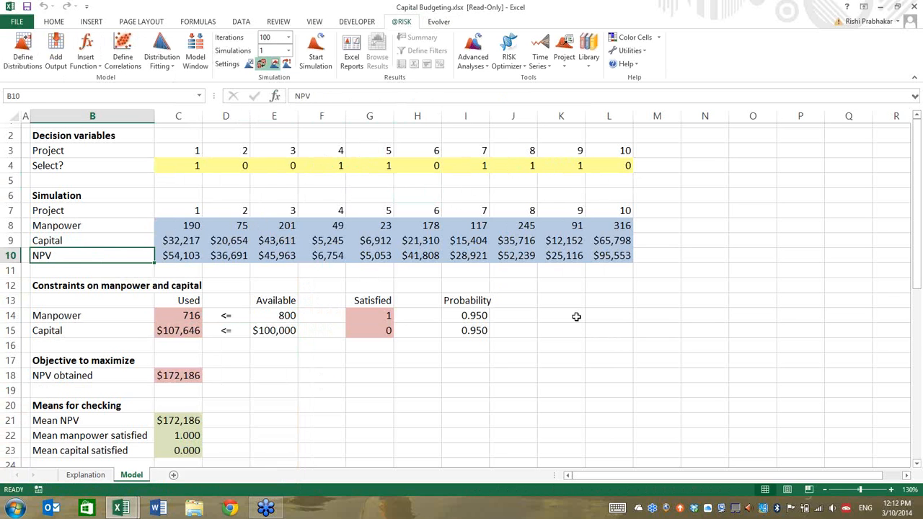
# - Resample the model several times and compare the used manpower and capital with their available limits in rows 14 and 15
pyautogui.press('F9')
pyautogui.press('F9')
pyautogui.press('F9')
pyautogui.press('F9')
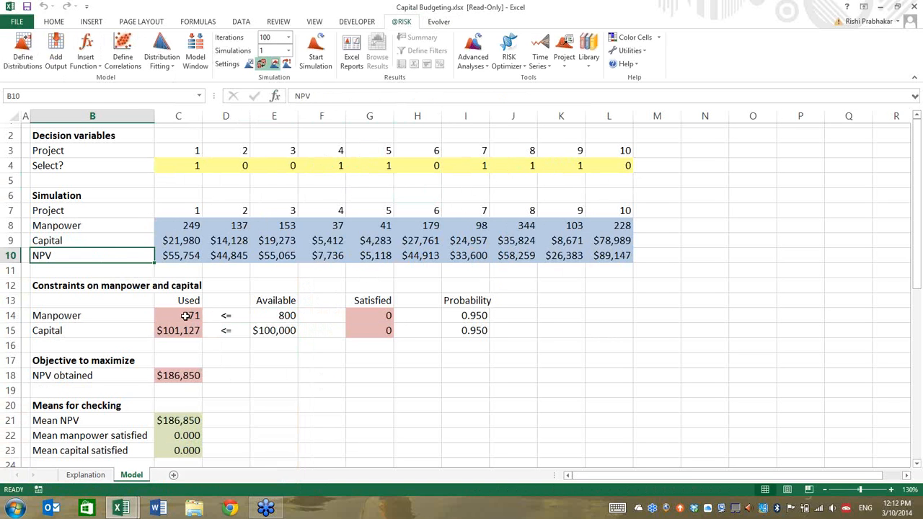
pyautogui.moveTo(178, 315); pyautogui.dragTo(266, 315)
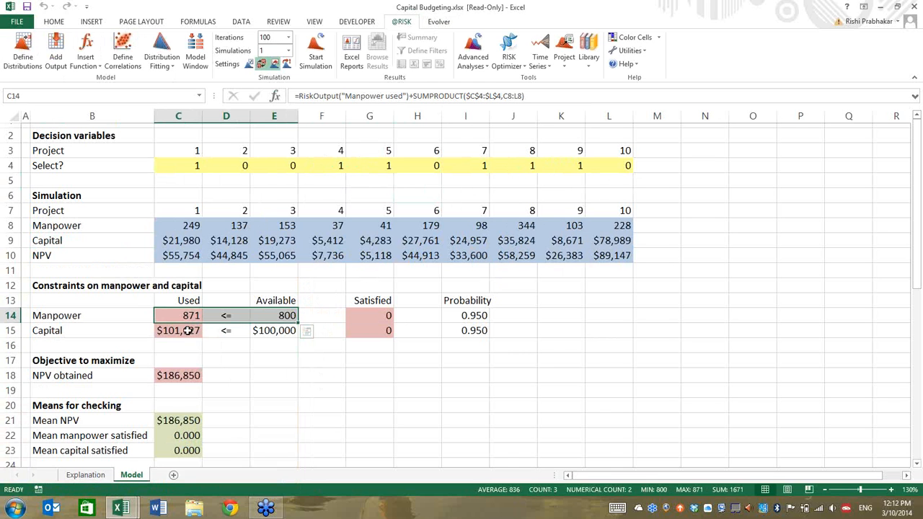
pyautogui.moveTo(179, 331); pyautogui.dragTo(271, 330)
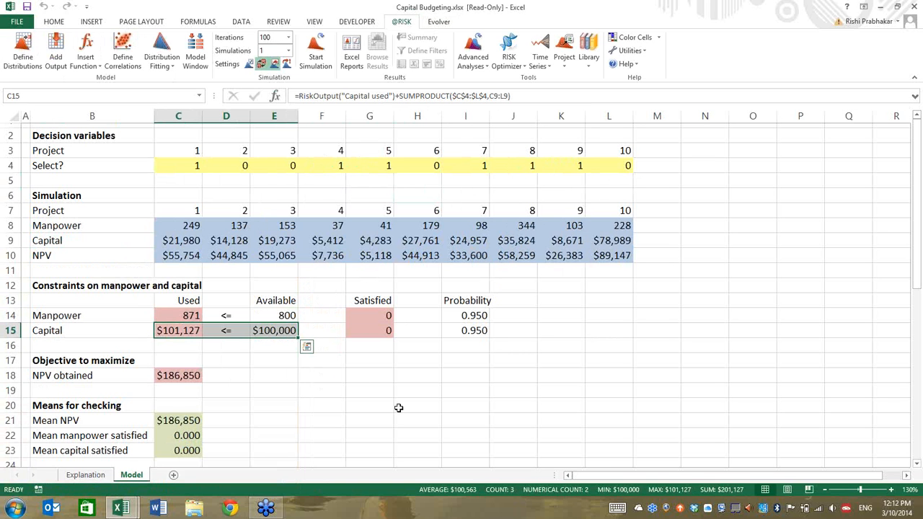
# - Highlight the project selection cells C4:L4 and resample the uncertain inputs with that selection kept fixed
pyautogui.click(191, 165)
pyautogui.moveTo(597, 172); pyautogui.dragTo(602, 170)
pyautogui.press('F9')
pyautogui.press('F9')
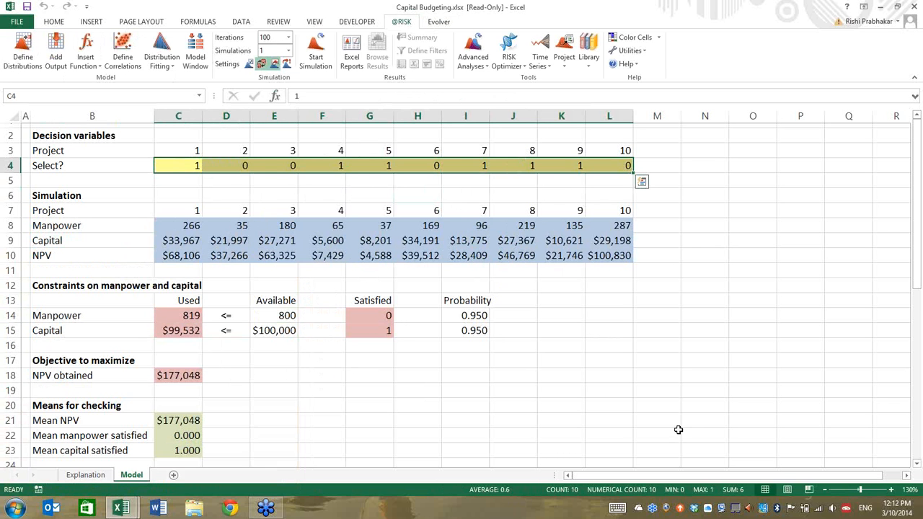
# - Highlight the manpower constraint C14:E14 and resample repeatedly to see how often the manpower and capital limits are satisfied
pyautogui.click(183, 315)
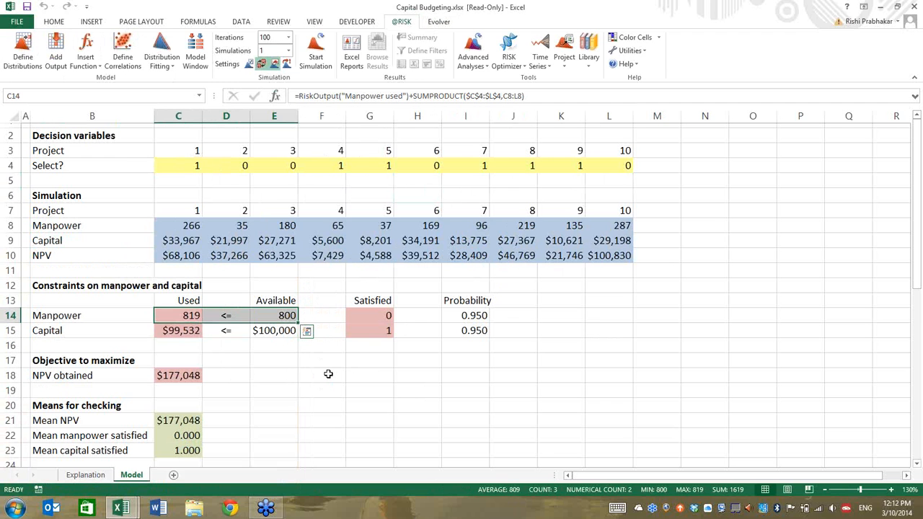
pyautogui.press('F9')
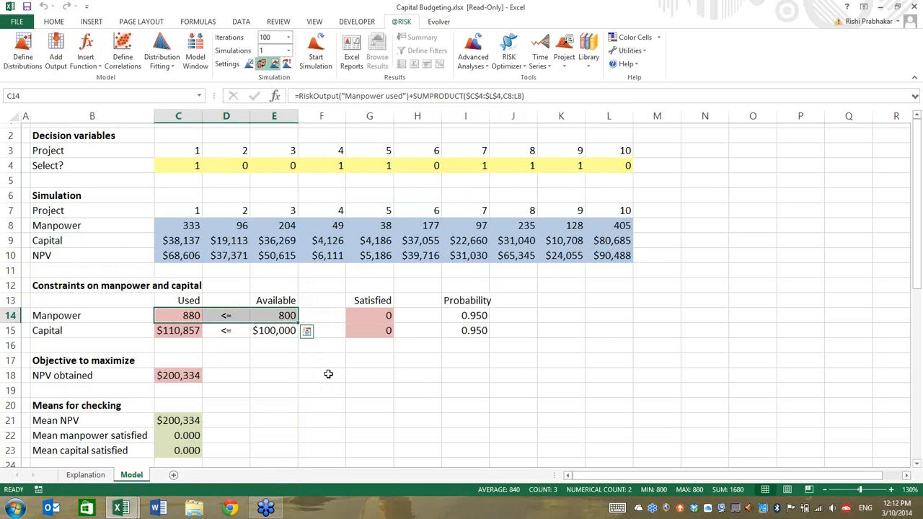
pyautogui.press('F9')
pyautogui.press('F9')
pyautogui.press('F9')
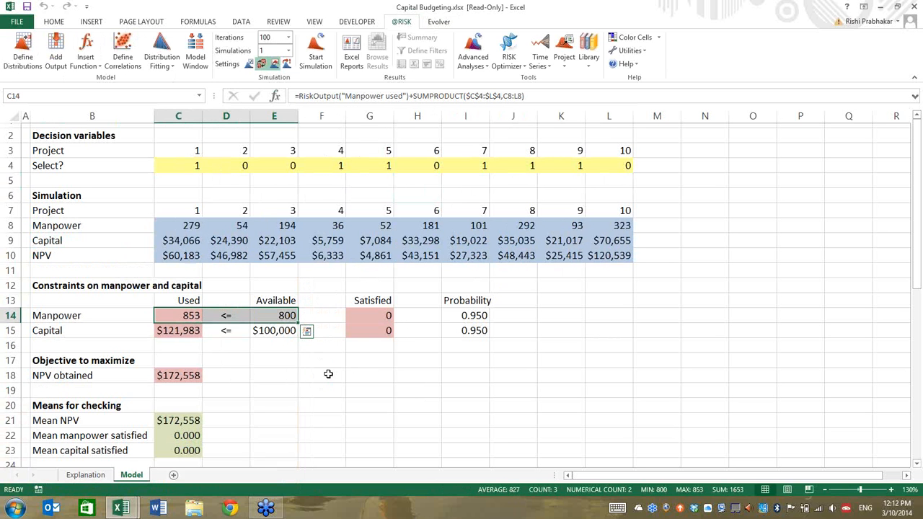
pyautogui.press('F9')
pyautogui.press('F9')
pyautogui.press('F9')
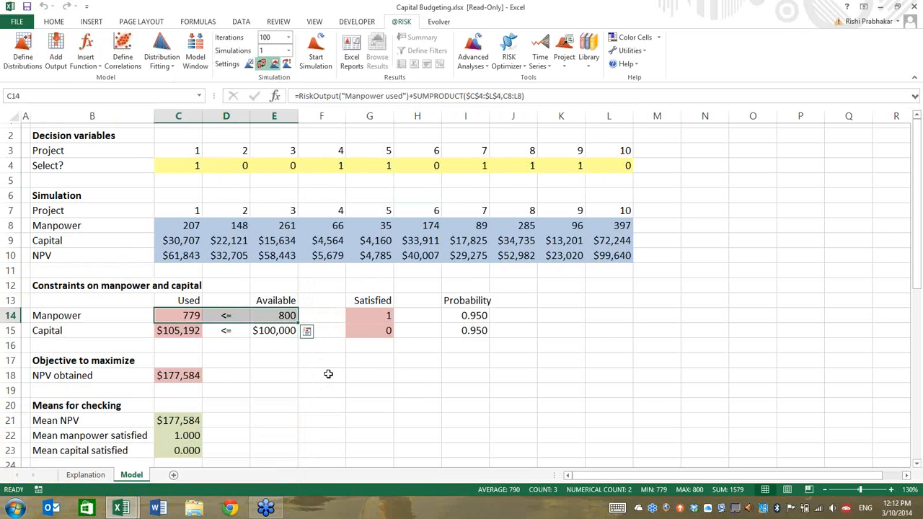
pyautogui.press('F9')
pyautogui.press('F9')
pyautogui.press('F9')
pyautogui.press('F9')
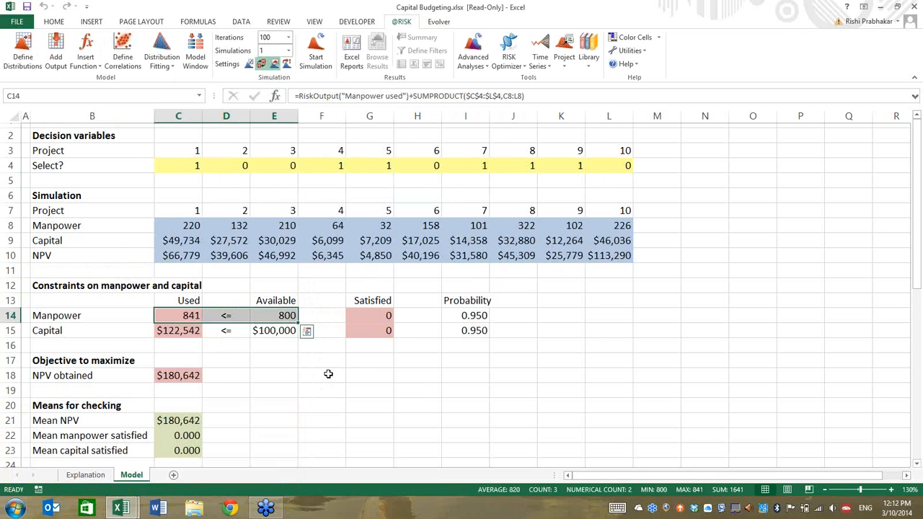
pyautogui.press('F9')
pyautogui.press('F9')
pyautogui.press('F9')
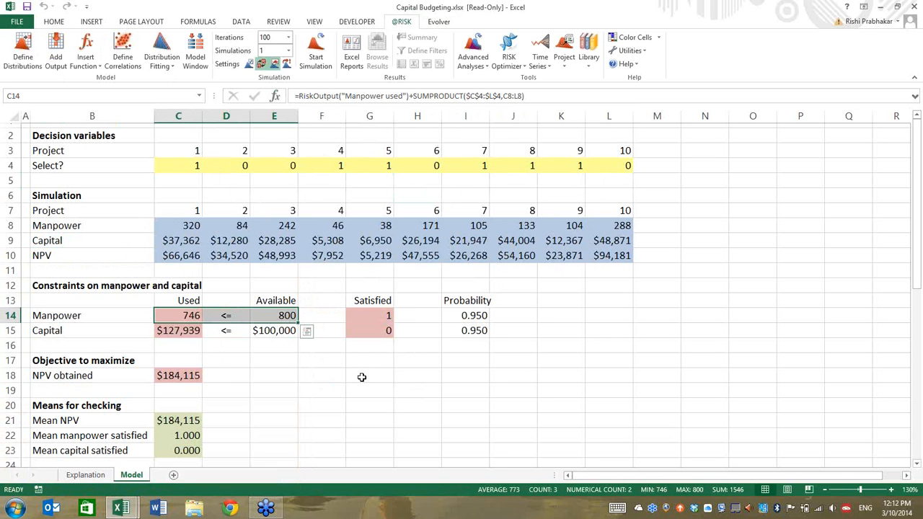
pyautogui.click(323, 348)
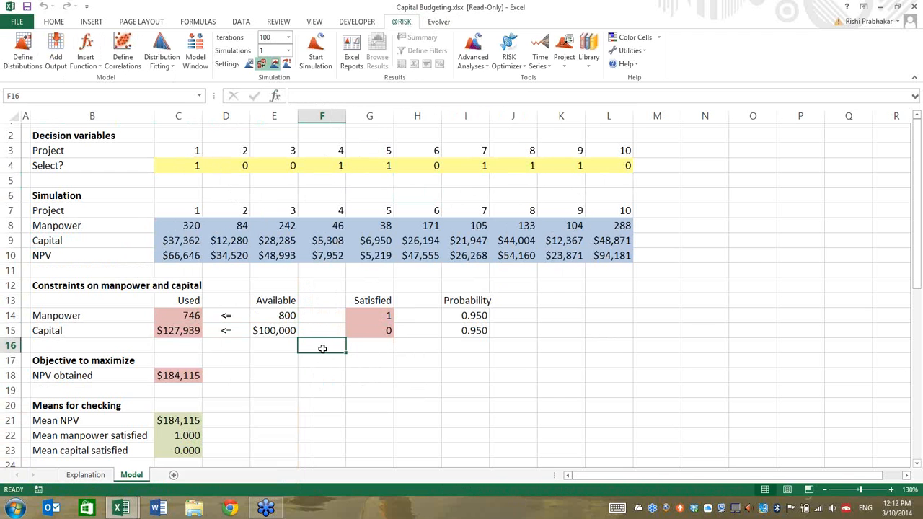
pyautogui.click(274, 302)
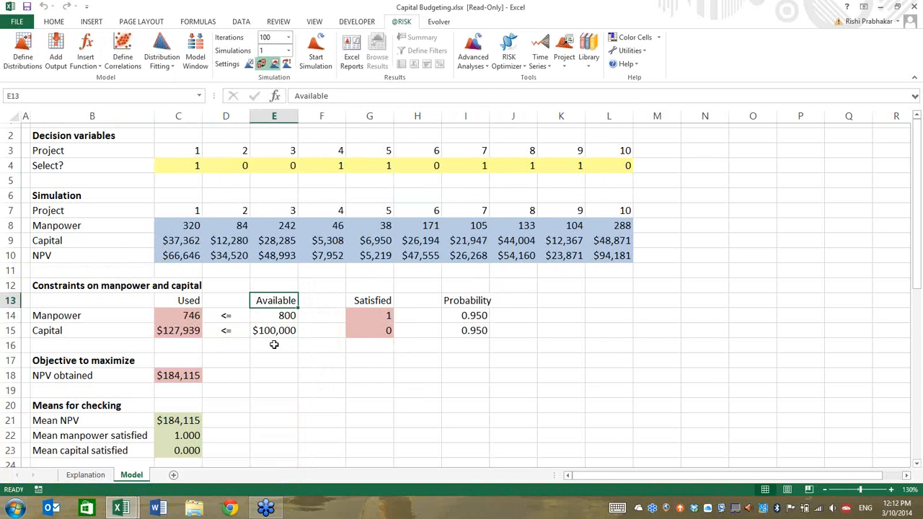
# - Highlight the Available column of the constraints and resample the model repeatedly, checking both Satisfied flags against the manpower and capital limits
pyautogui.keyDown('shift'); pyautogui.click(274, 345); pyautogui.keyUp('shift')
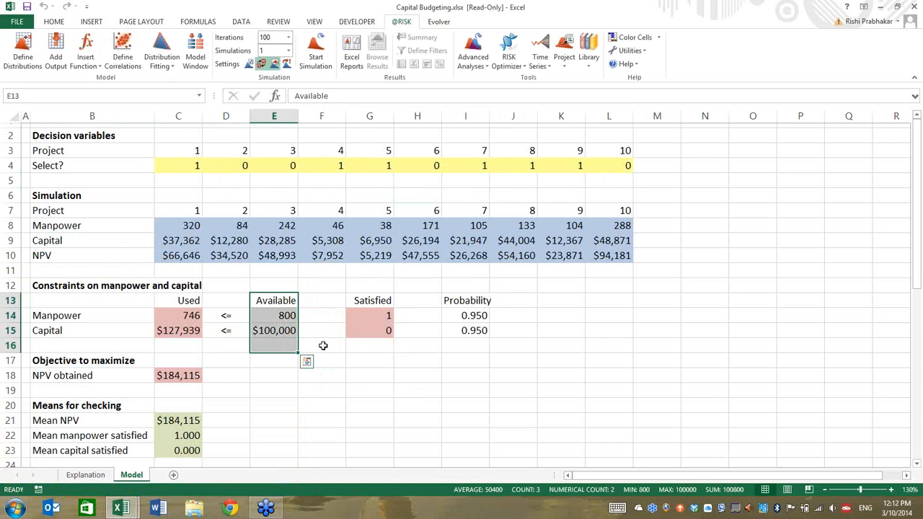
pyautogui.press('F9')
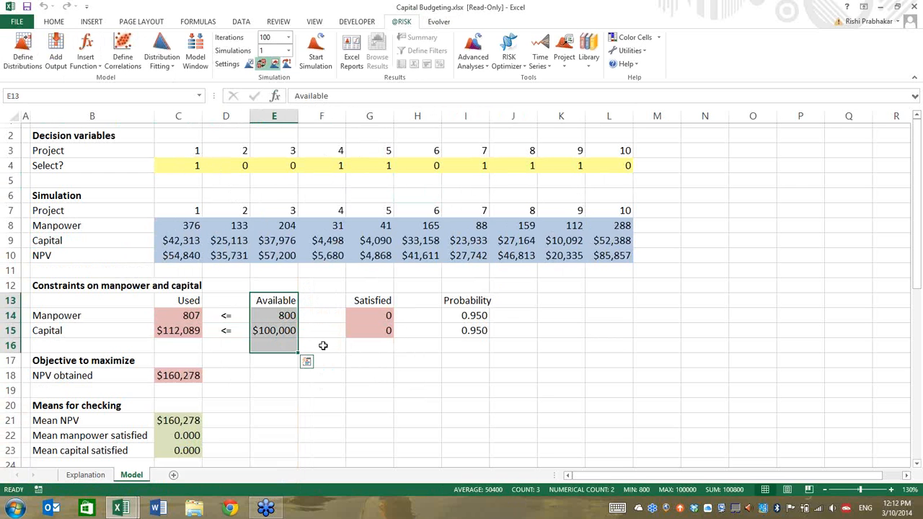
pyautogui.press('F9')
pyautogui.press('F9')
pyautogui.press('F9')
pyautogui.press('F9')
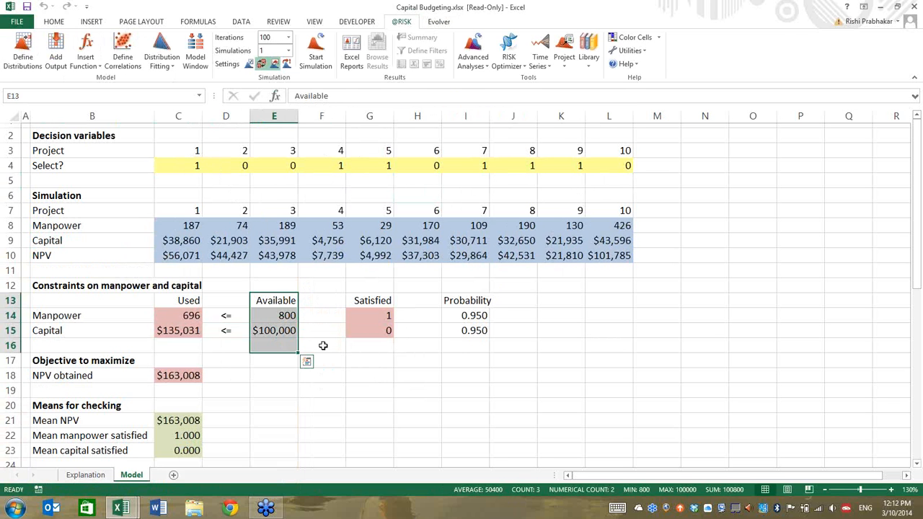
pyautogui.press('F9')
pyautogui.press('F9')
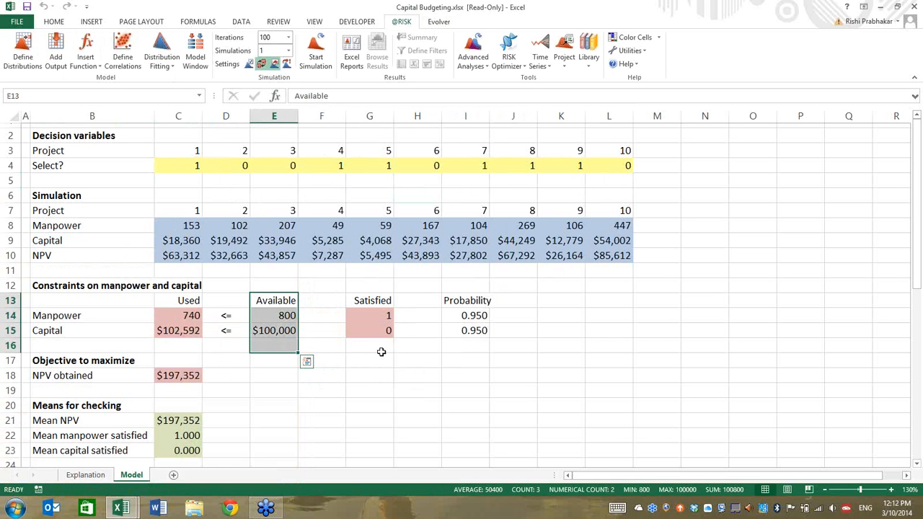
pyautogui.press('F9')
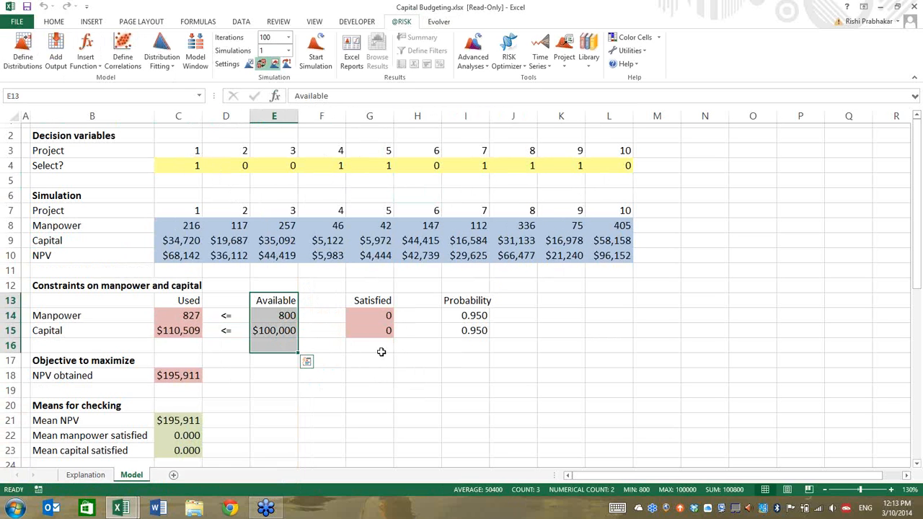
pyautogui.press('F9')
pyautogui.press('F9')
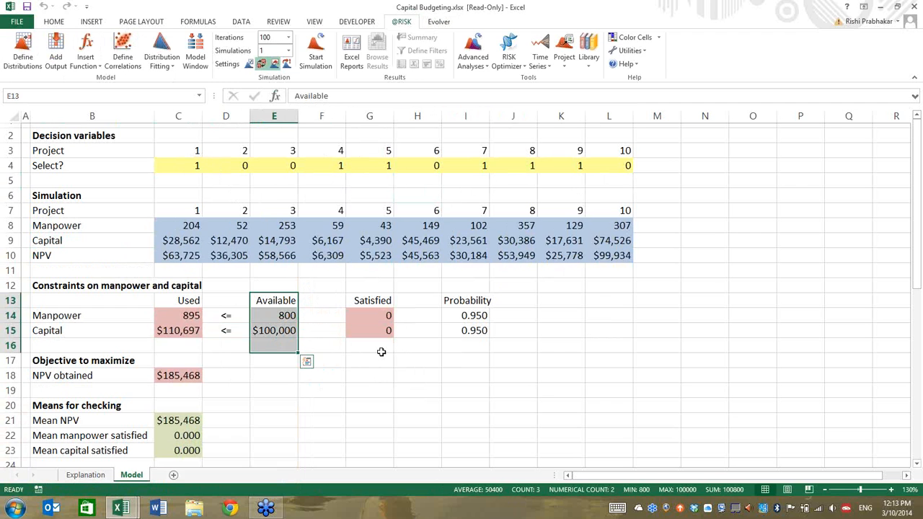
pyautogui.press('F9')
pyautogui.press('F9')
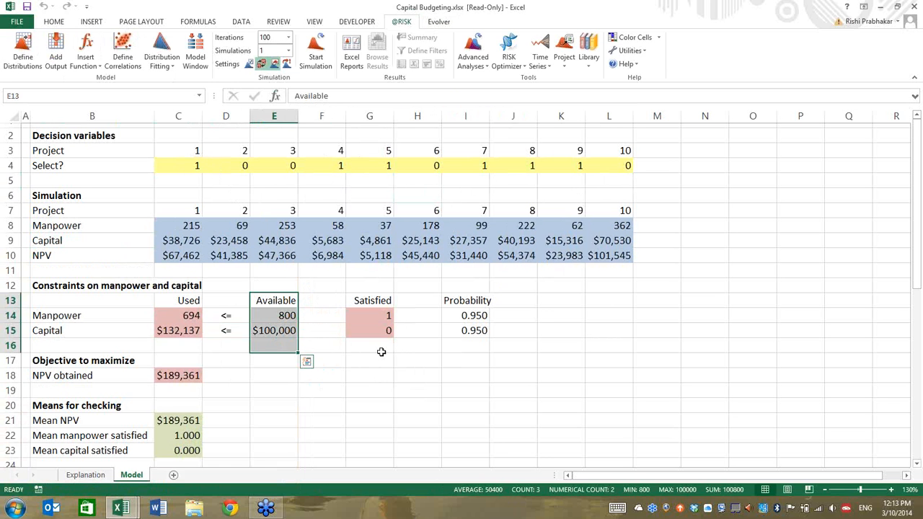
pyautogui.press('F9')
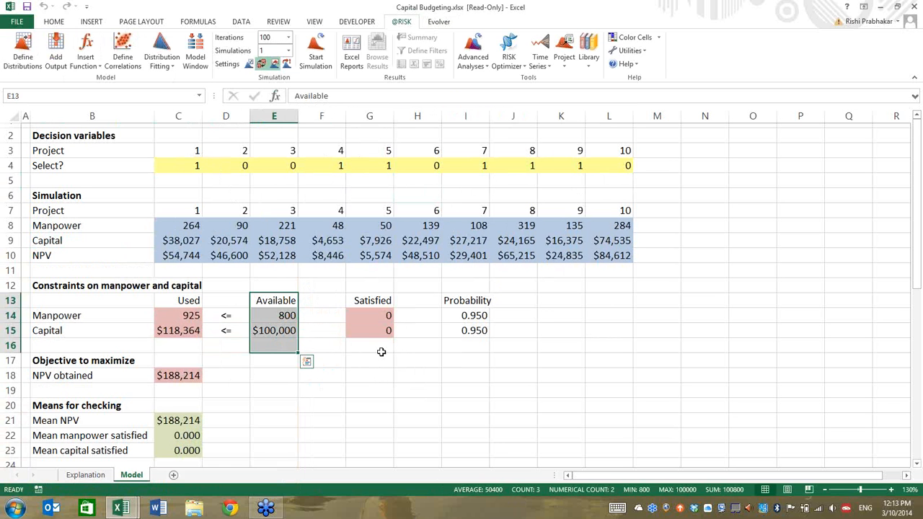
pyautogui.click(335, 364)
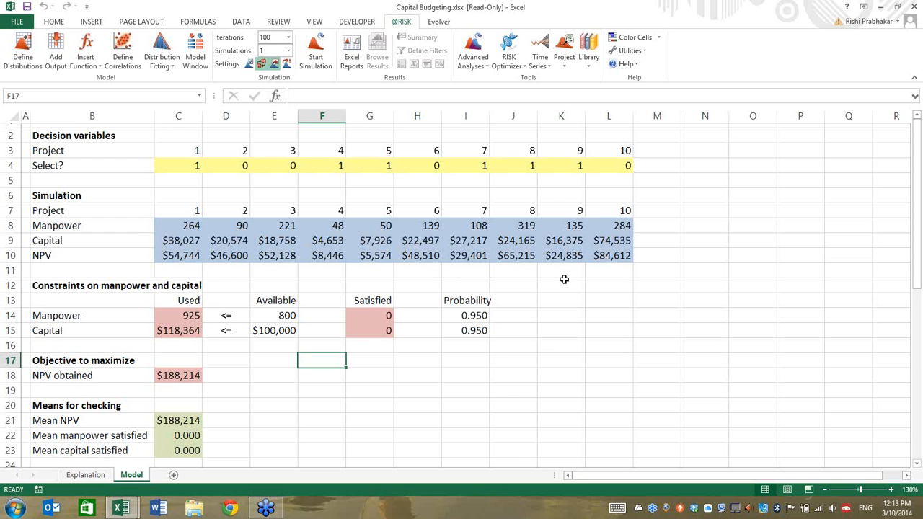
pyautogui.click(656, 270)
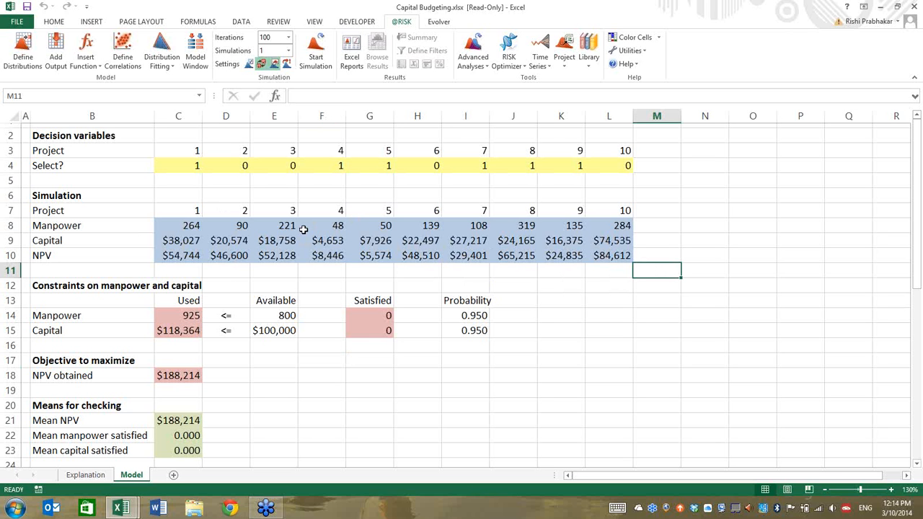
pyautogui.click(441, 23)
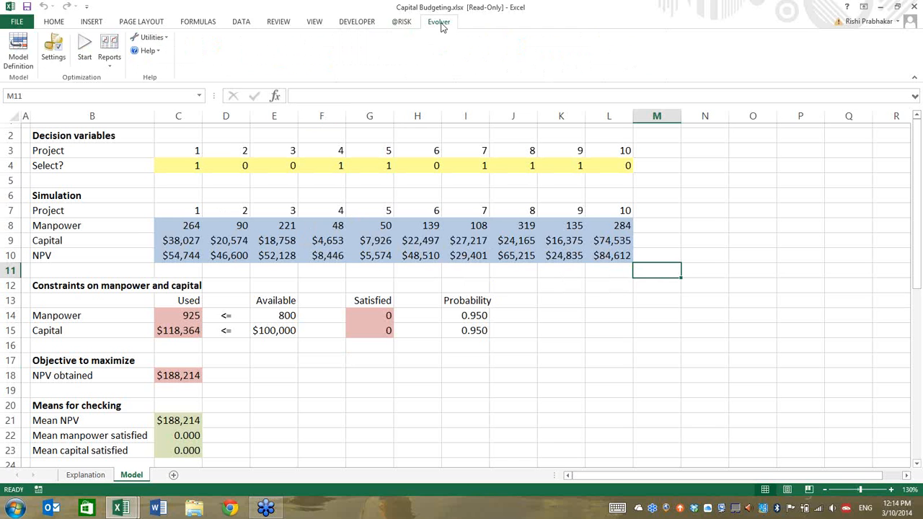
pyautogui.click(399, 23)
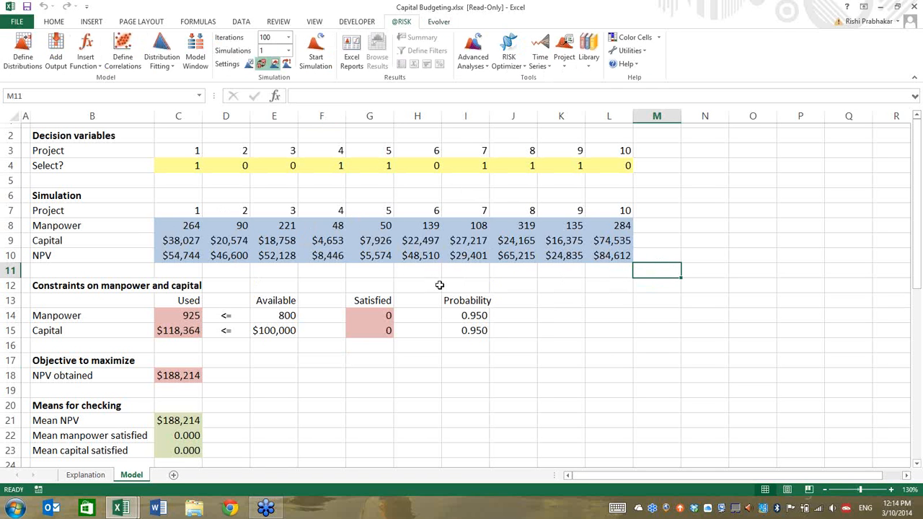
# - Resample the uncertain project inputs several more times and watch the used manpower, used capital and NPV obtained
pyautogui.press('F9')
pyautogui.press('F9')
pyautogui.press('F9')
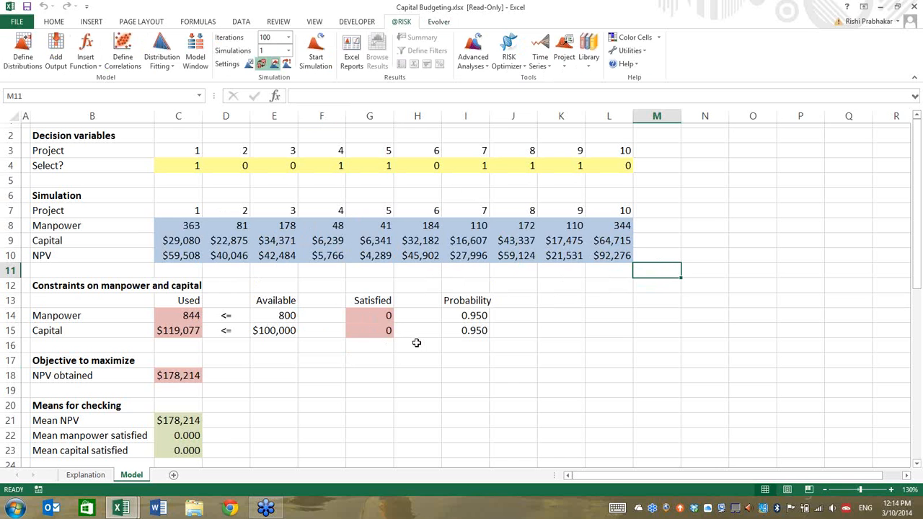
pyautogui.press('F9')
pyautogui.press('F9')
pyautogui.press('F9')
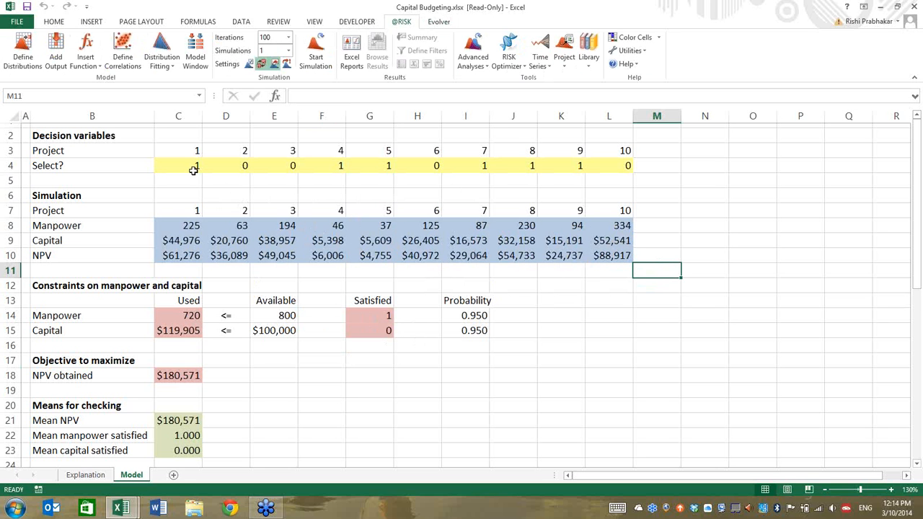
# - Review the project selection in C4:L4, the manpower and capital constraints in C14:G15 and the NPV objective formula in C18
pyautogui.moveTo(191, 167); pyautogui.dragTo(597, 167)
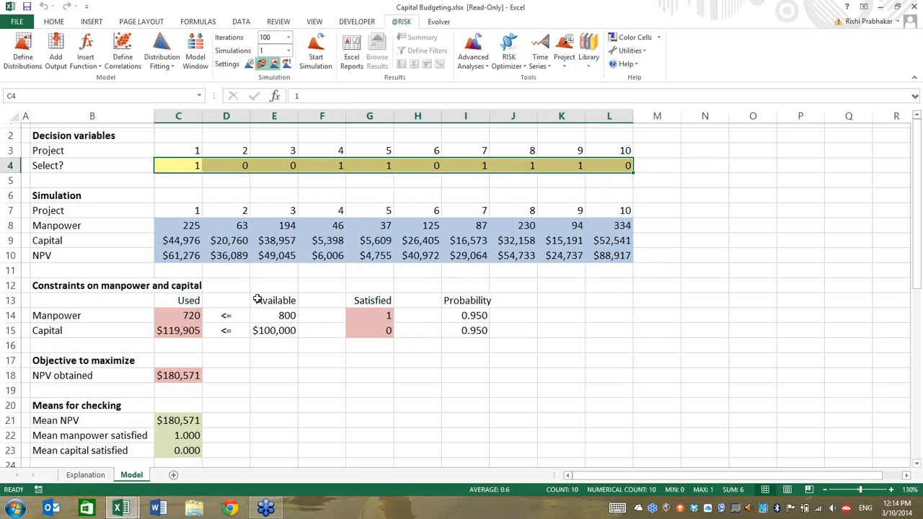
pyautogui.moveTo(182, 315); pyautogui.dragTo(375, 332)
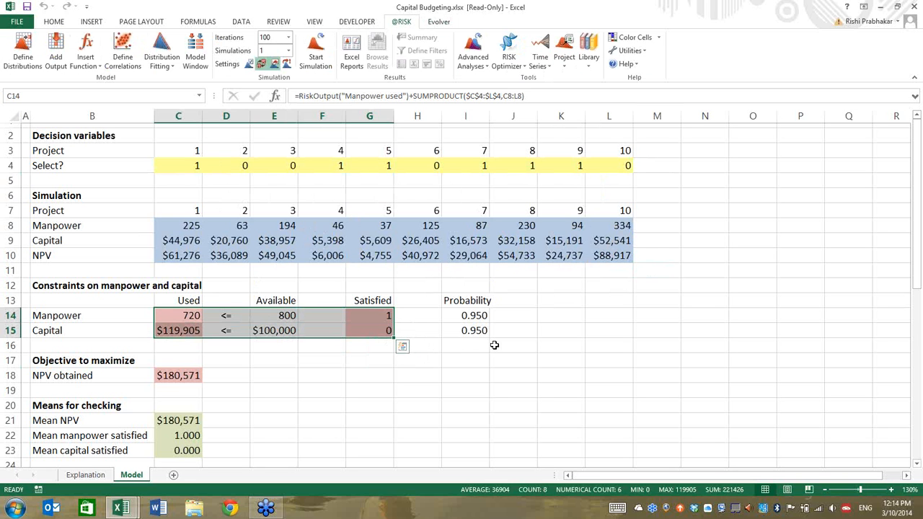
pyautogui.click(468, 346)
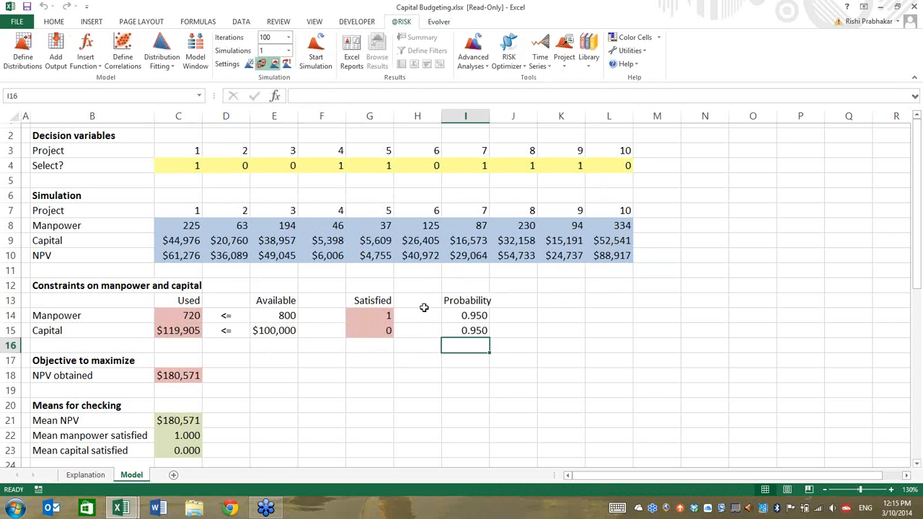
pyautogui.click(173, 374)
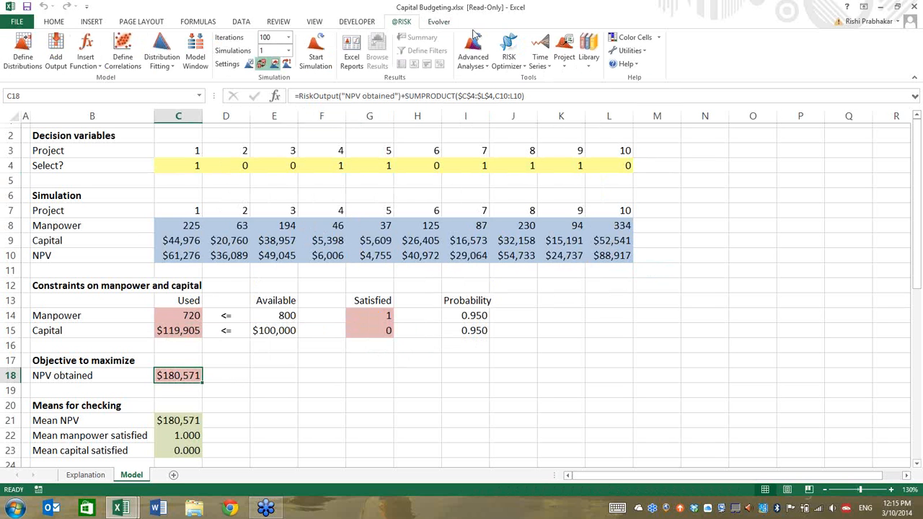
pyautogui.click(438, 22)
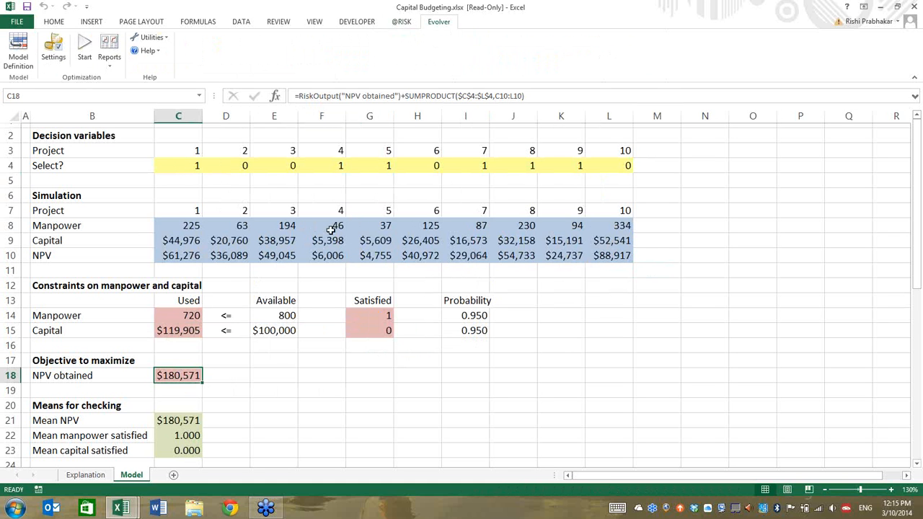
pyautogui.moveTo(181, 165); pyautogui.dragTo(622, 165)
pyautogui.click(202, 374)
pyautogui.click(401, 21)
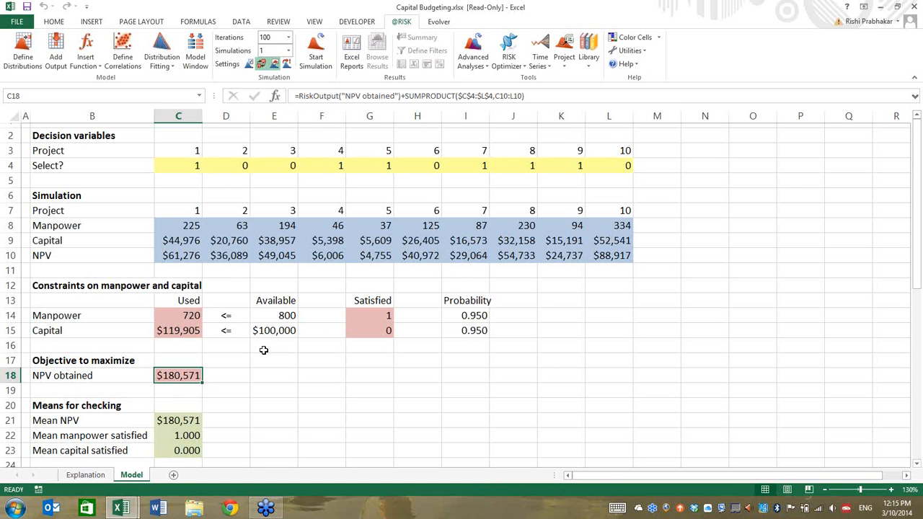
pyautogui.click(262, 64)
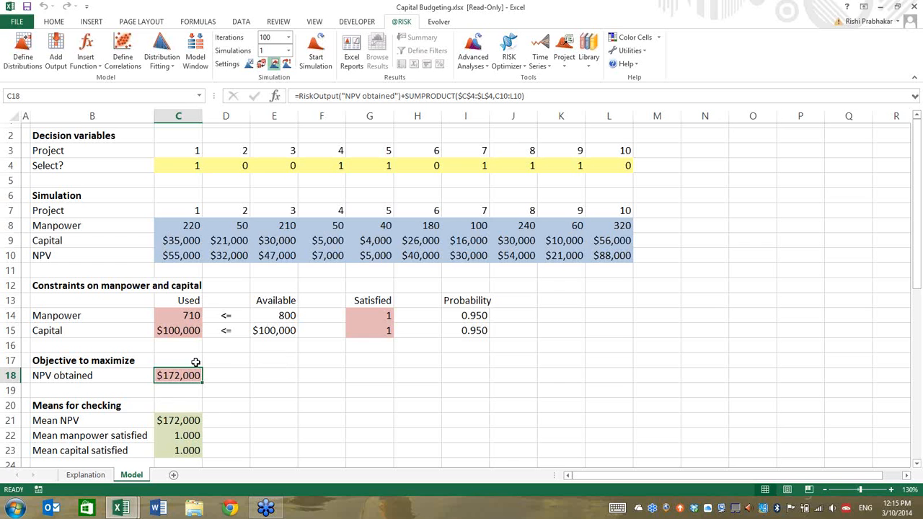
pyautogui.click(318, 58)
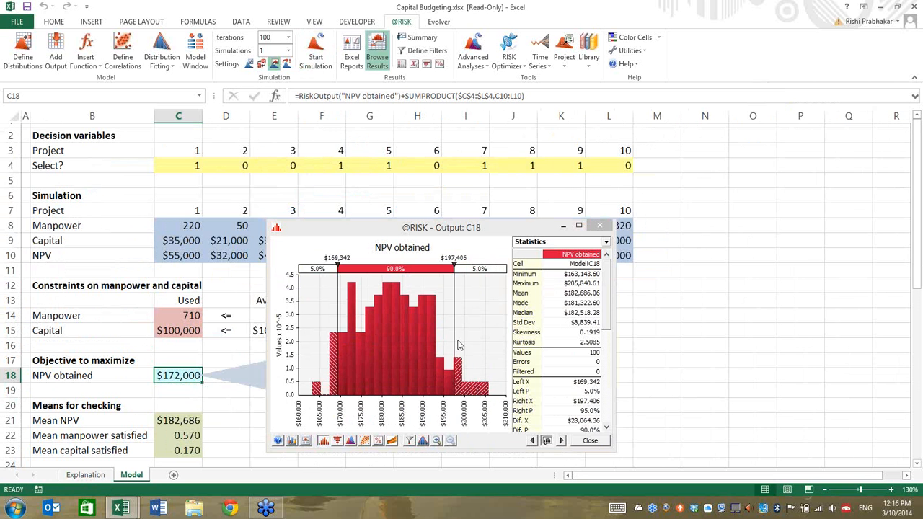
# - Examine the NPV obtained histogram with its summary statistics and percentiles, then close the output graph
pyautogui.moveTo(453, 229); pyautogui.dragTo(461, 141)
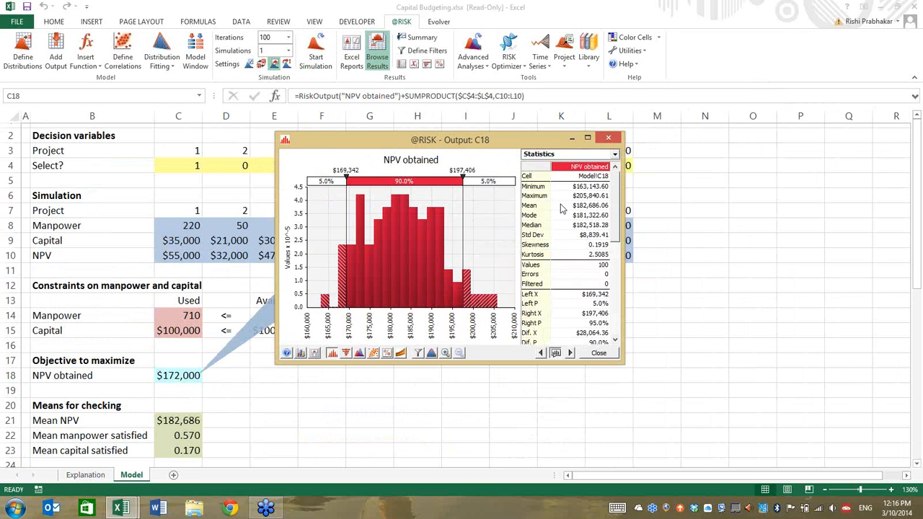
pyautogui.moveTo(615, 230); pyautogui.dragTo(611, 333)
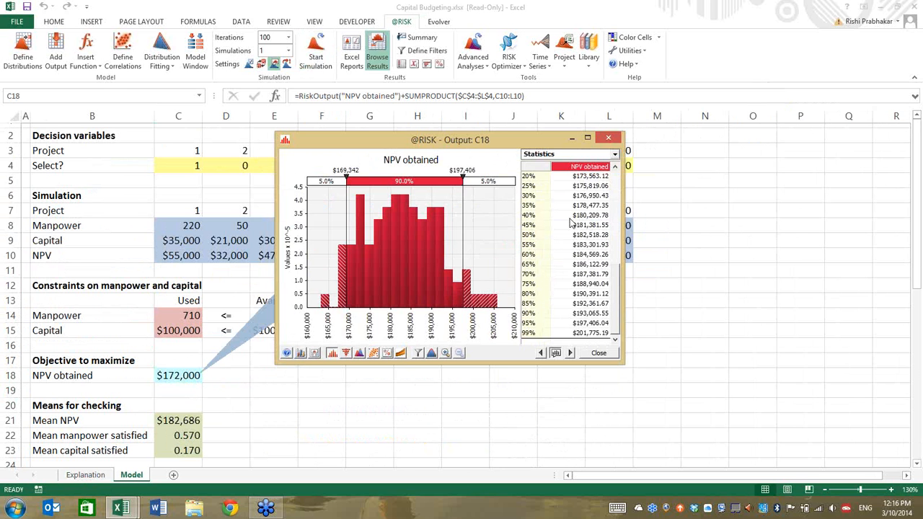
pyautogui.click(617, 178)
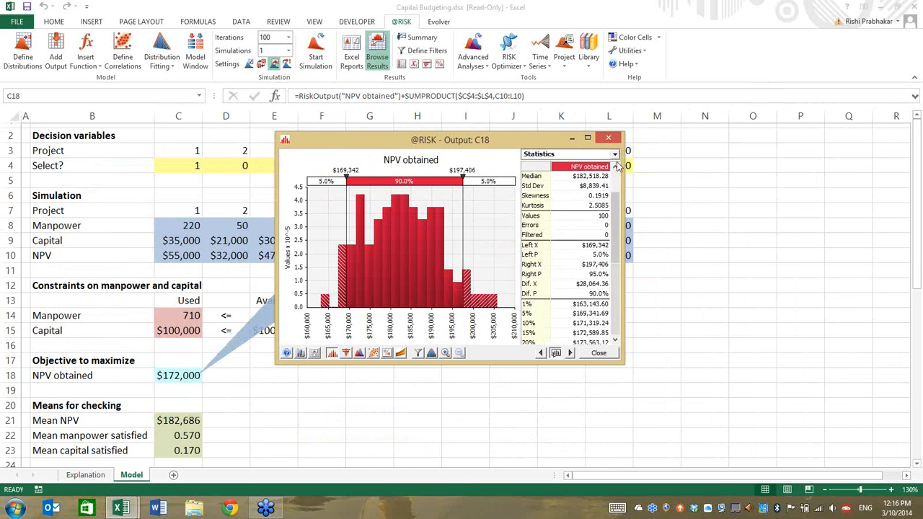
pyautogui.click(616, 168)
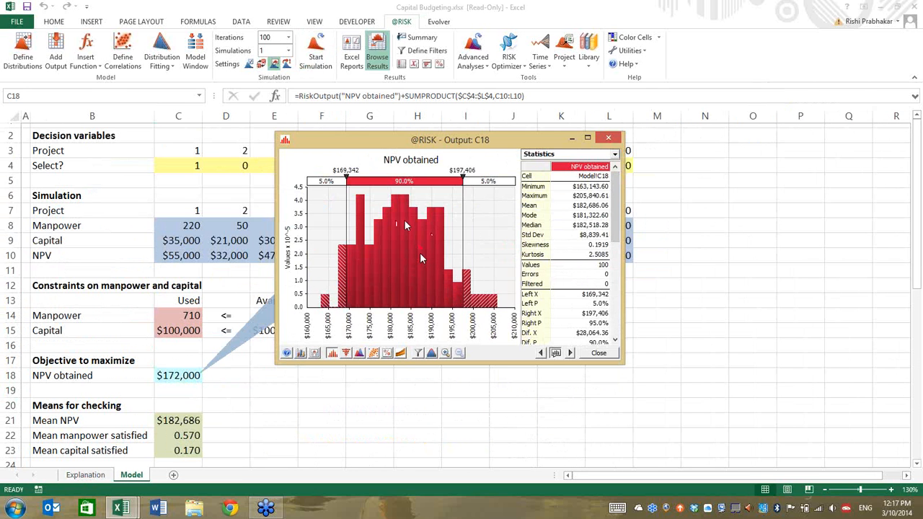
pyautogui.moveTo(497, 140); pyautogui.dragTo(483, 179)
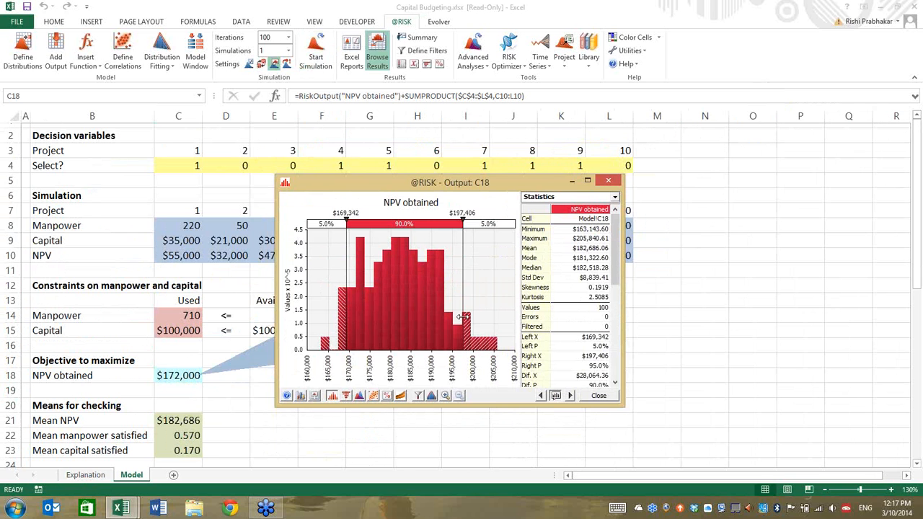
pyautogui.click(597, 397)
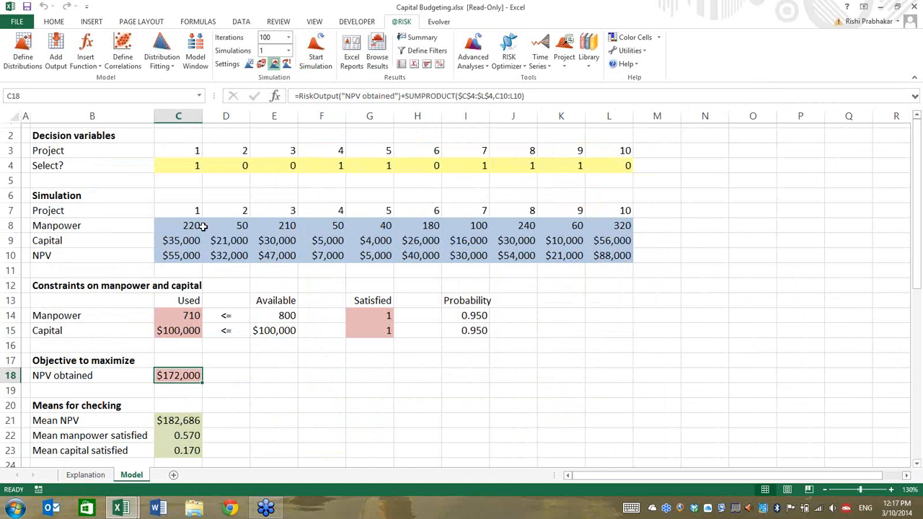
pyautogui.click(261, 63)
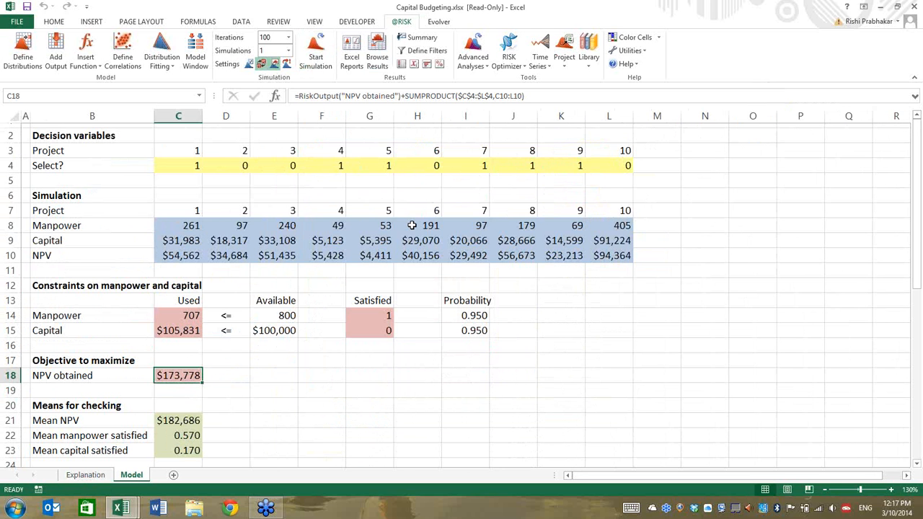
pyautogui.press('F9')
pyautogui.press('F9')
pyautogui.press('F9')
pyautogui.press('F9')
pyautogui.press('F9')
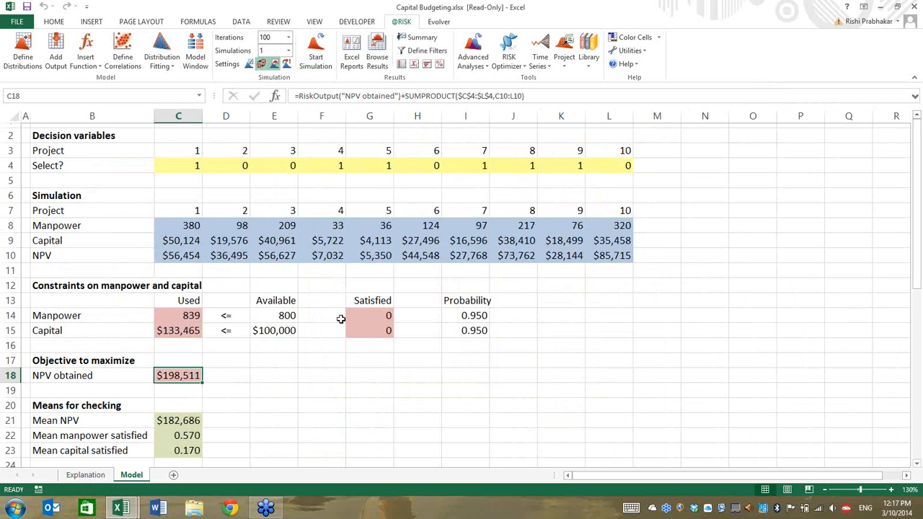
pyautogui.press('F9')
pyautogui.press('F9')
pyautogui.moveTo(180, 167); pyautogui.dragTo(611, 168)
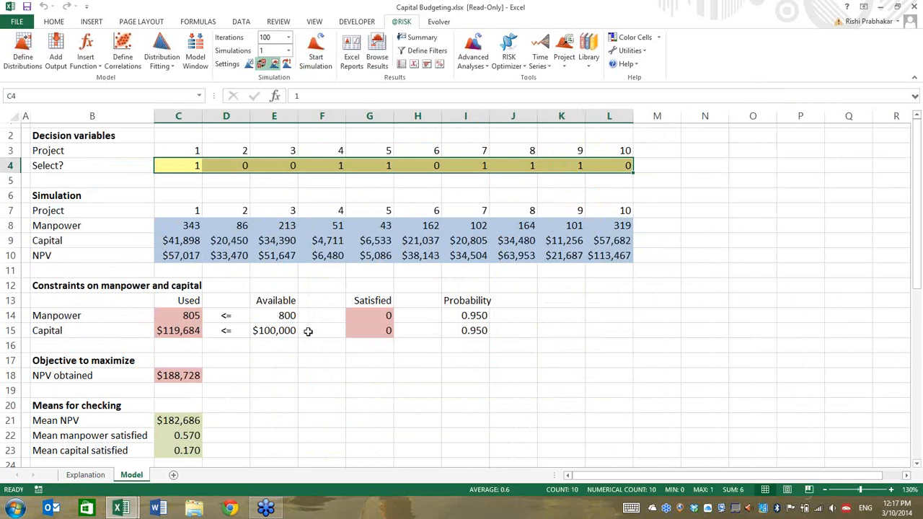
pyautogui.click(188, 375)
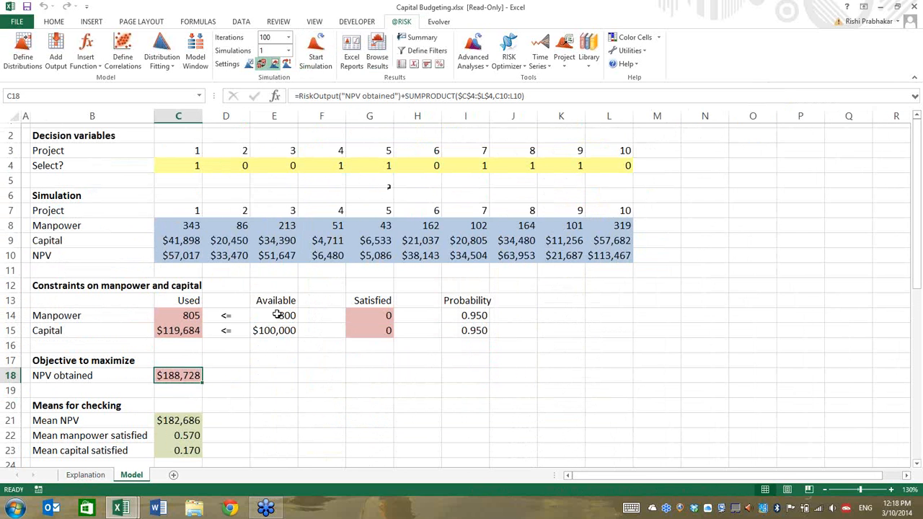
pyautogui.click(273, 357)
pyautogui.click(84, 66)
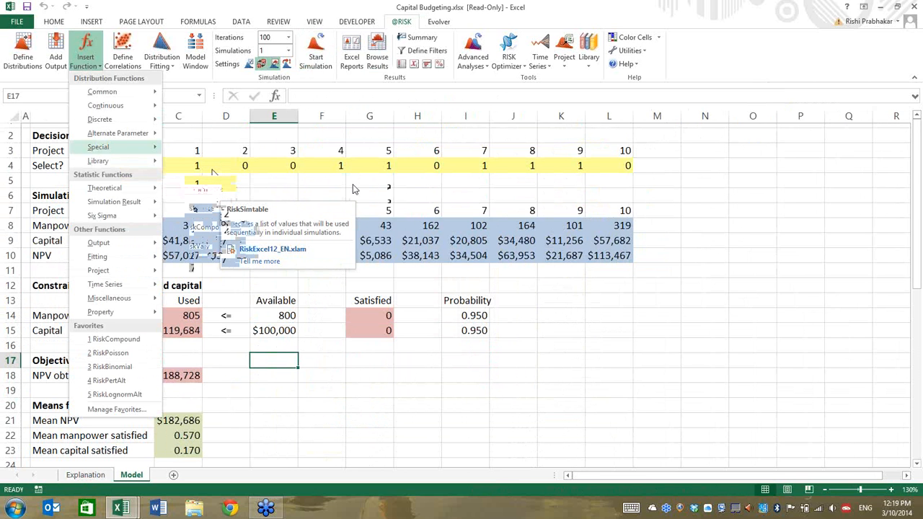
pyautogui.click(309, 195)
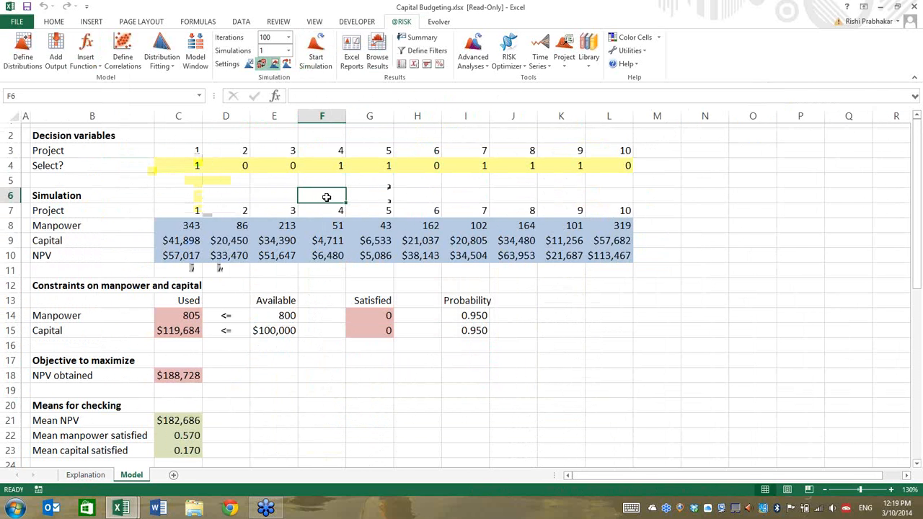
pyautogui.click(182, 374)
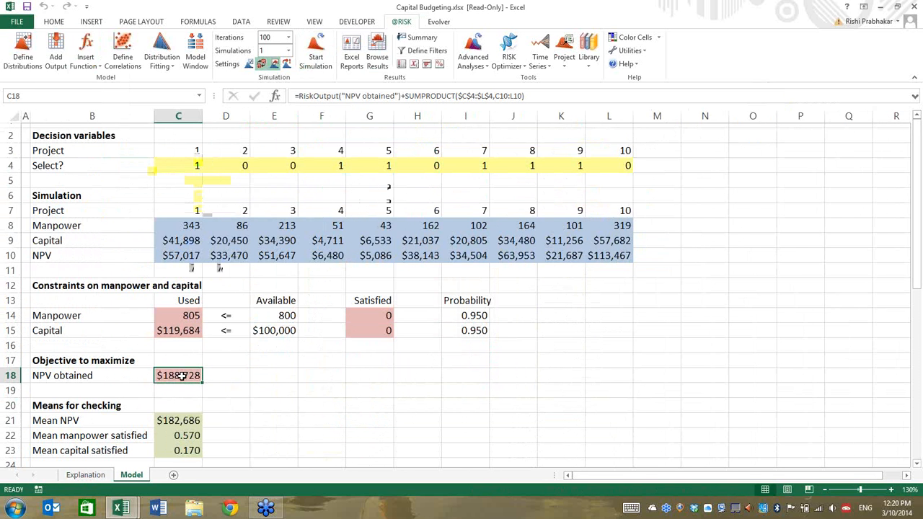
pyautogui.click(236, 358)
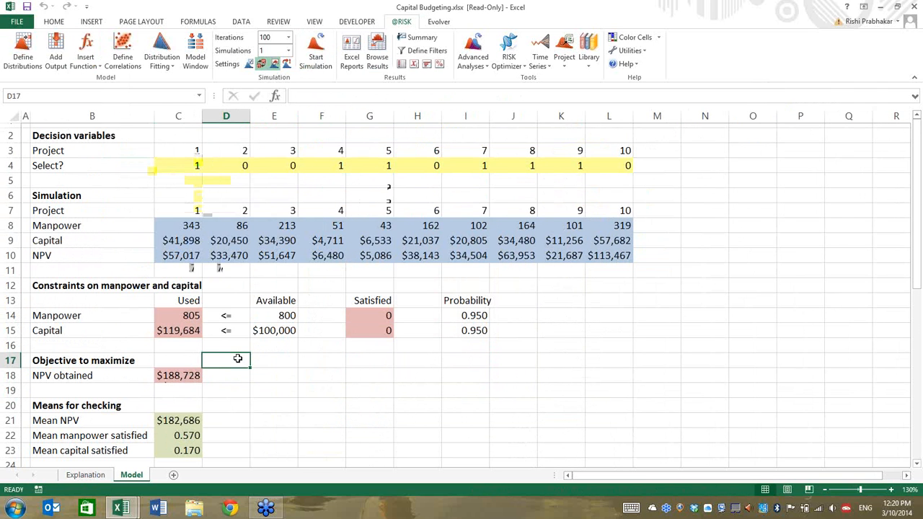
pyautogui.click(261, 64)
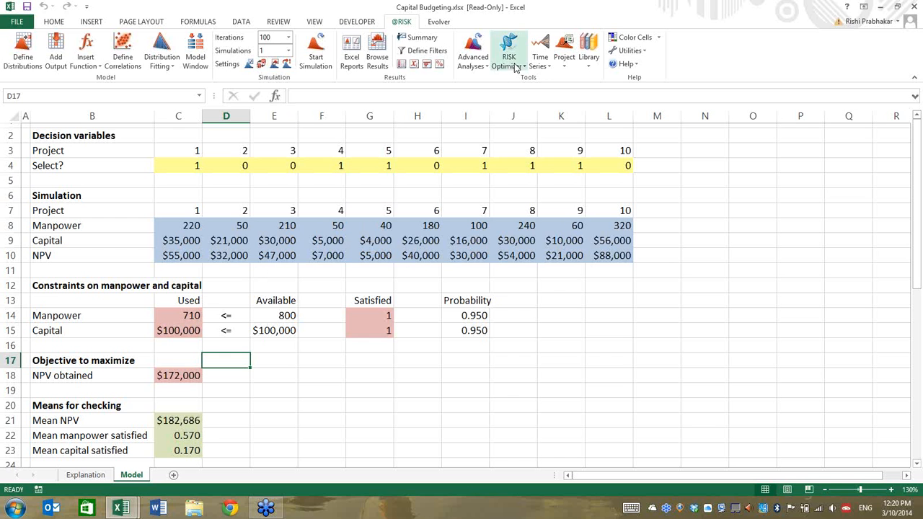
pyautogui.click(516, 68)
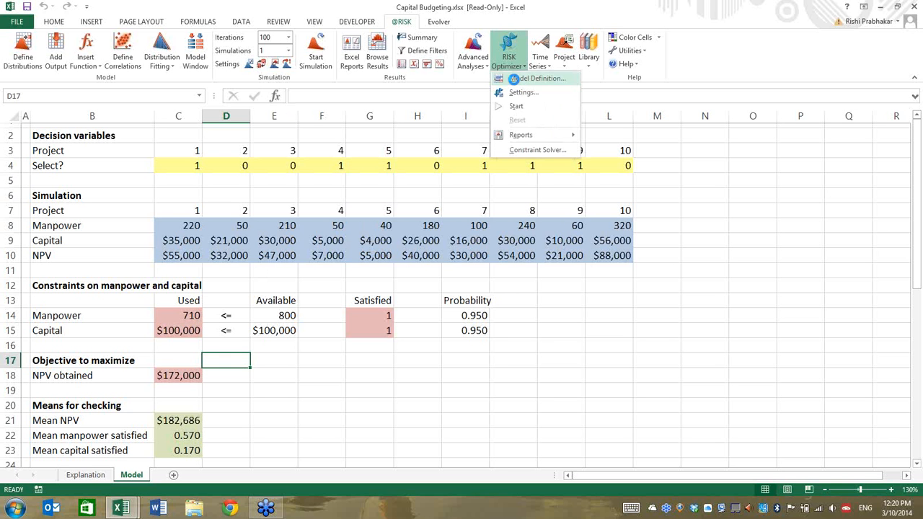
pyautogui.click(514, 79)
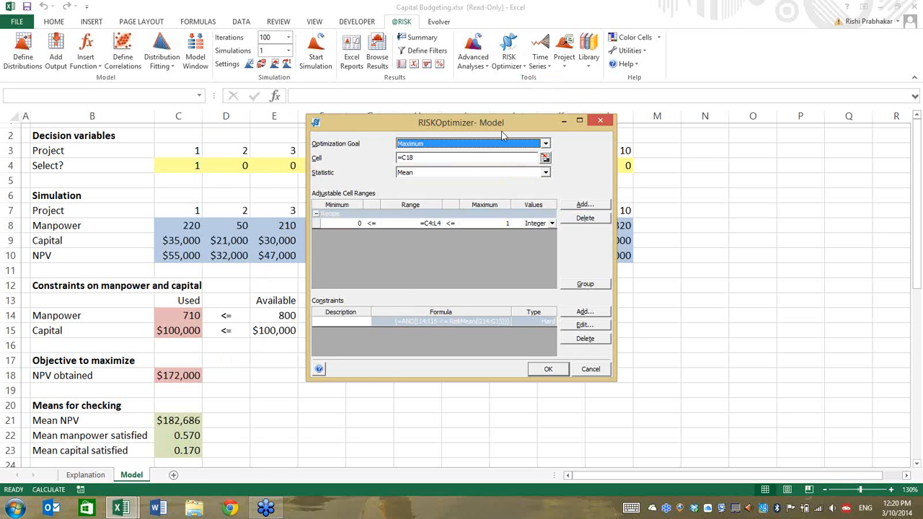
pyautogui.moveTo(493, 128); pyautogui.dragTo(556, 127)
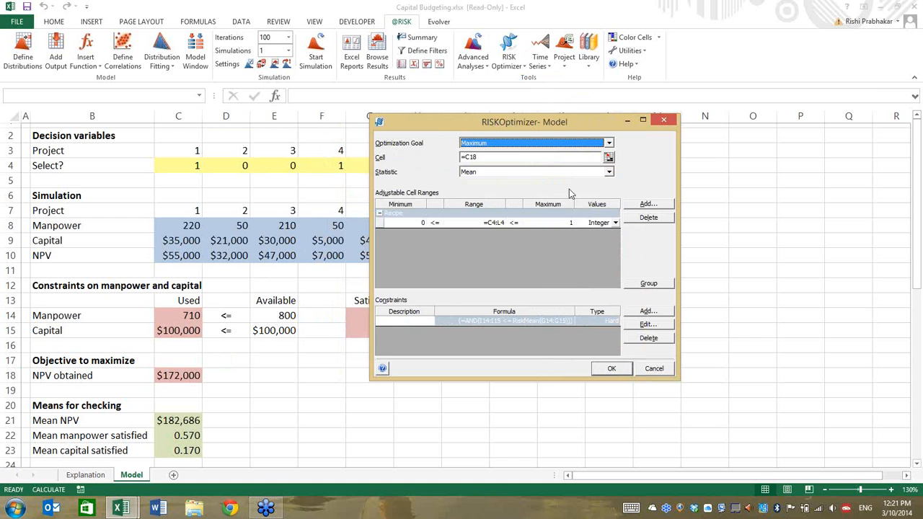
# - Look through the statistics available for the objective cell C18, including percentile and target, and keep Mean selected
pyautogui.click(609, 173)
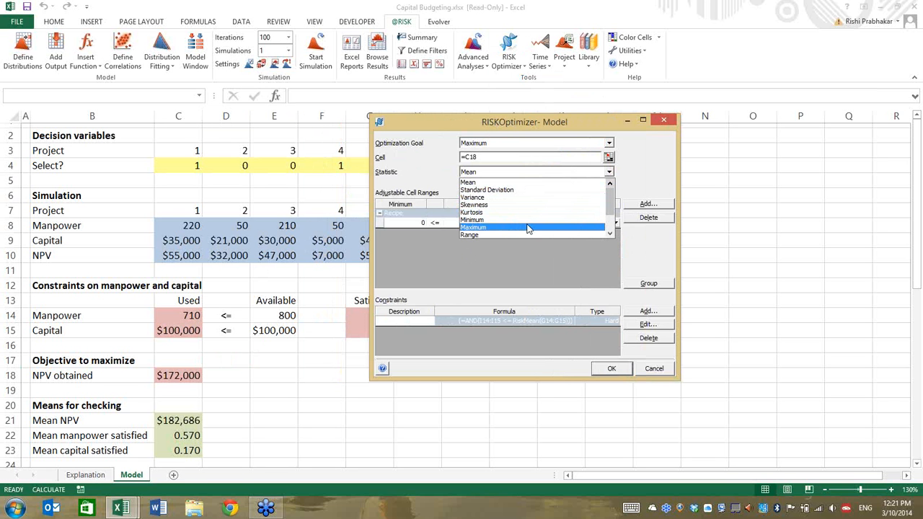
pyautogui.click(610, 234)
pyautogui.click(610, 234)
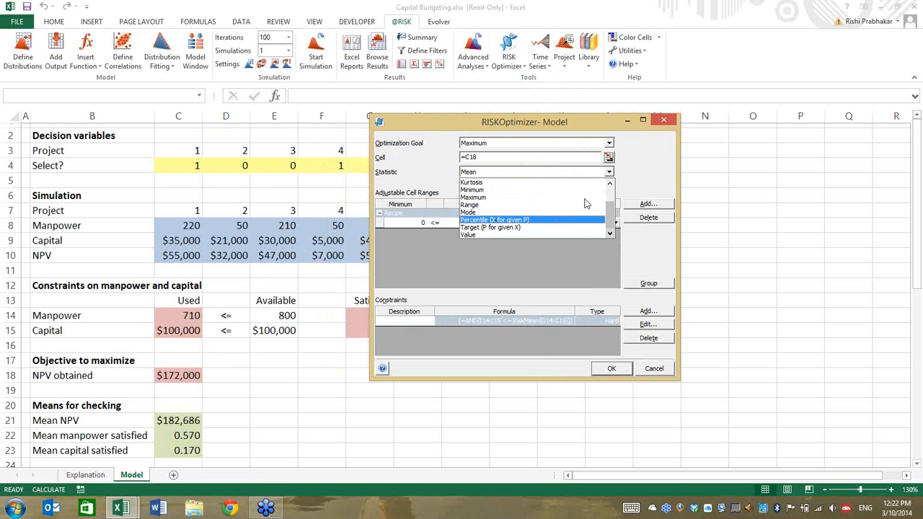
pyautogui.click(611, 192)
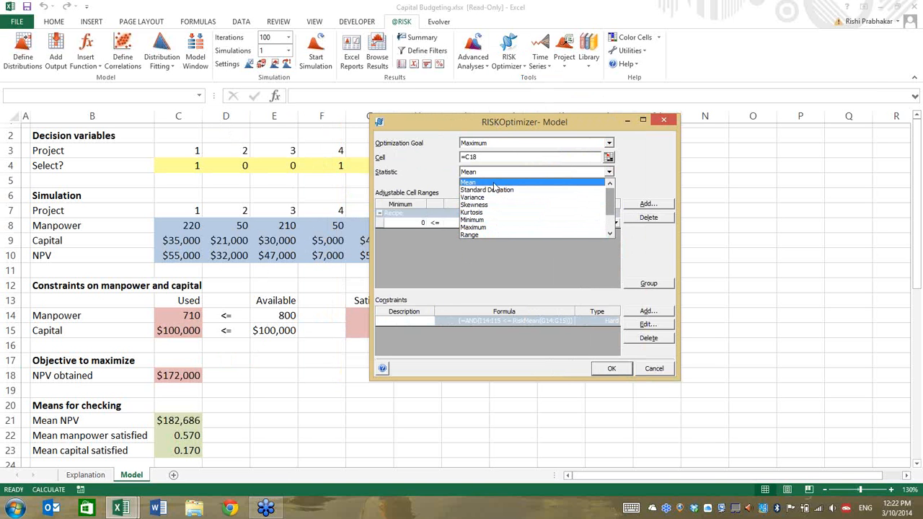
pyautogui.click(494, 181)
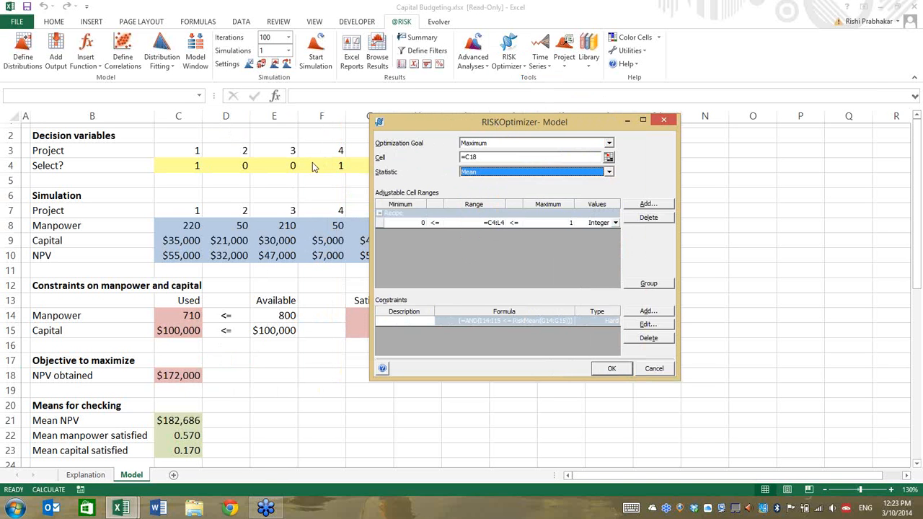
# - Examine the adjustable cell range C4:L4 and the hard constraint on G14:G15, comparing them with the worksheet cells
pyautogui.click(483, 225)
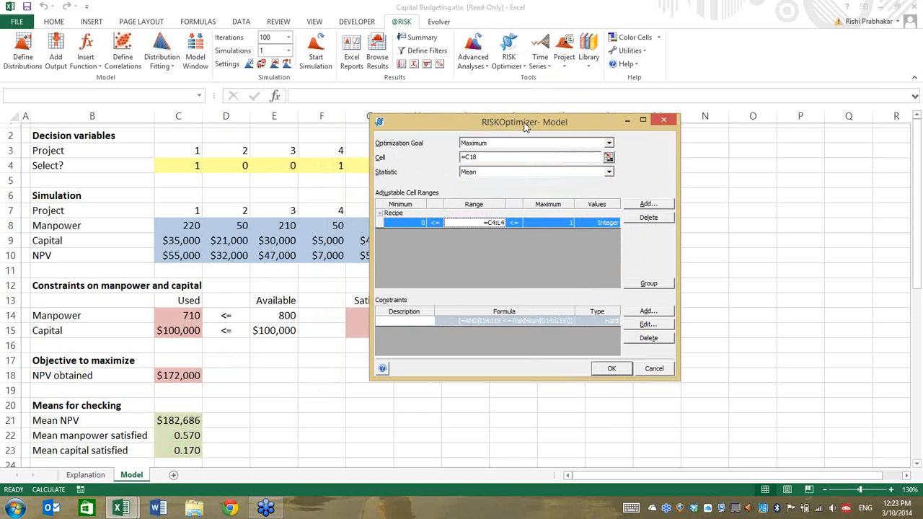
pyautogui.moveTo(526, 125); pyautogui.dragTo(456, 192)
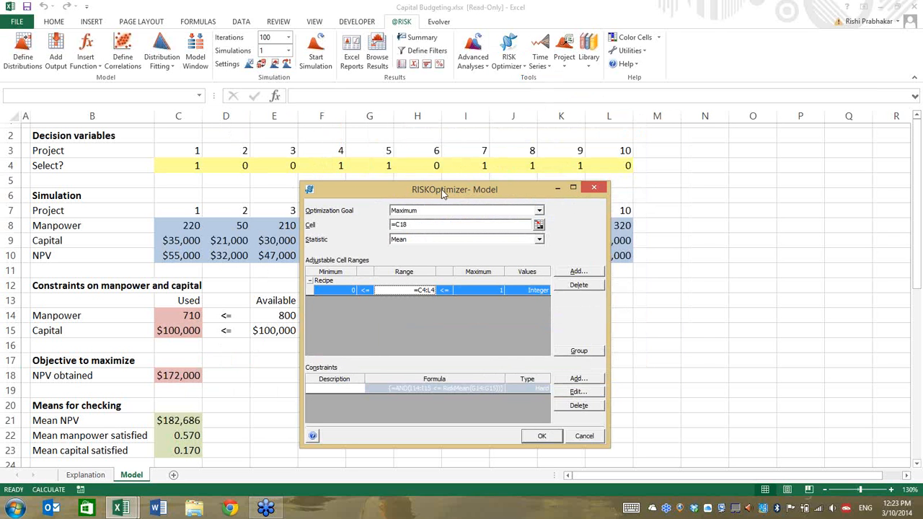
pyautogui.moveTo(443, 192); pyautogui.dragTo(463, 99)
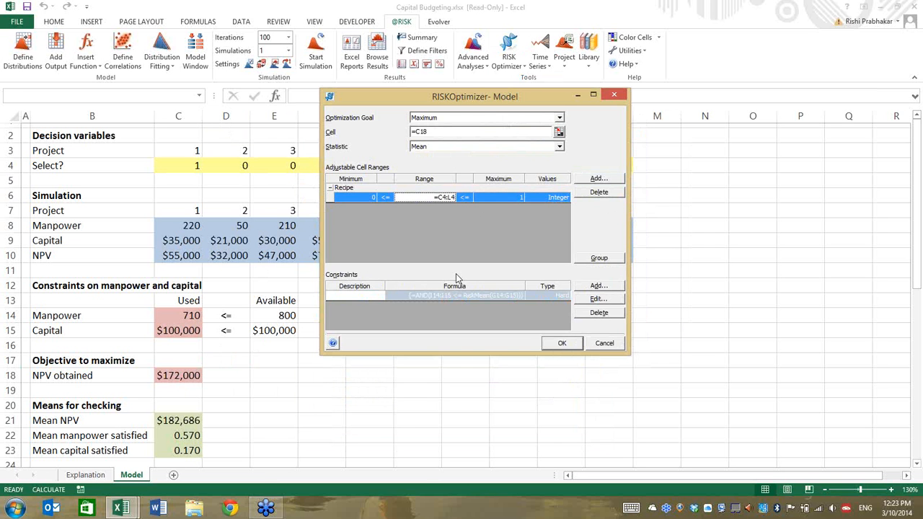
pyautogui.click(457, 297)
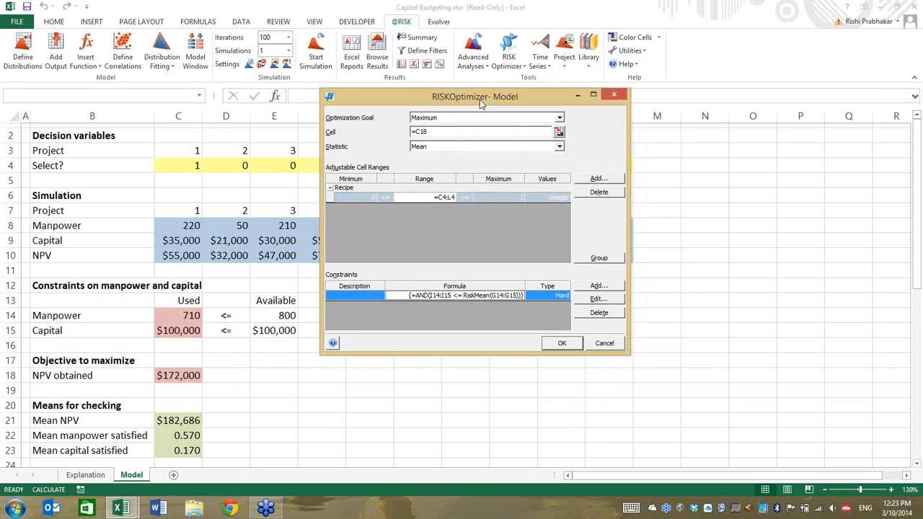
pyautogui.moveTo(481, 99); pyautogui.dragTo(584, 86)
pyautogui.moveTo(508, 86); pyautogui.dragTo(568, 296)
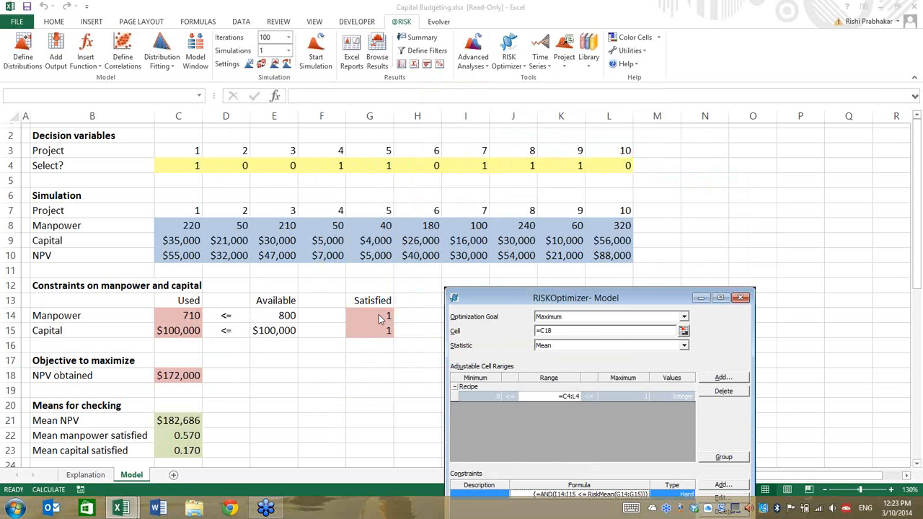
pyautogui.moveTo(519, 303); pyautogui.dragTo(271, 80)
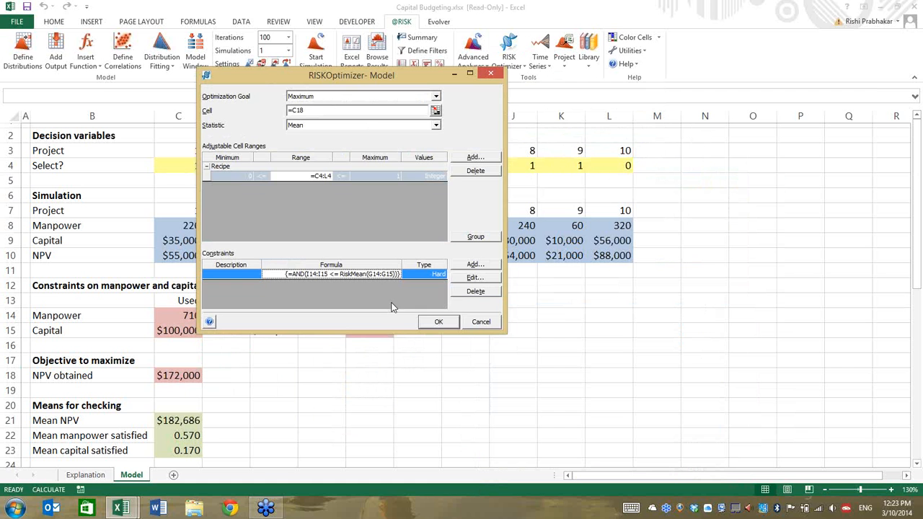
# - Review the settings of the G14:G15 constraint, including hard or soft type and constrained statistic, and close the RISKOptimizer dialogs
pyautogui.click(473, 277)
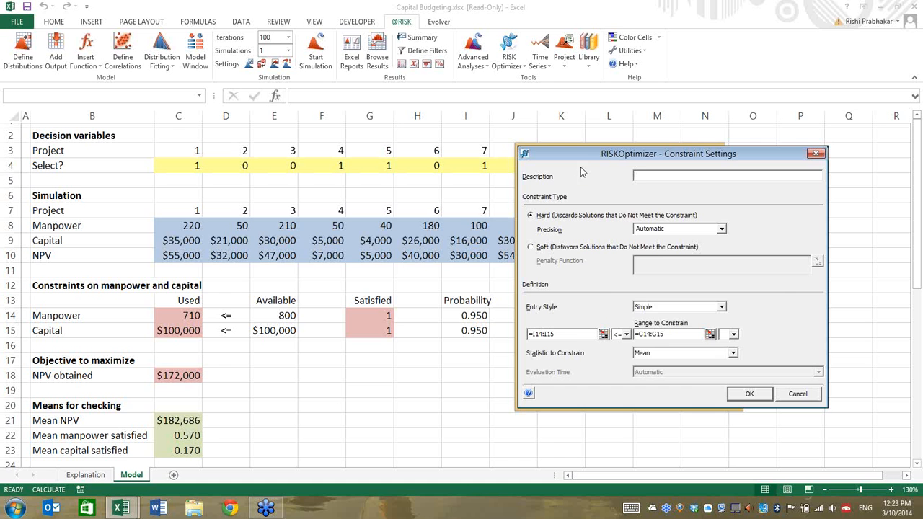
pyautogui.moveTo(586, 160); pyautogui.dragTo(480, 160)
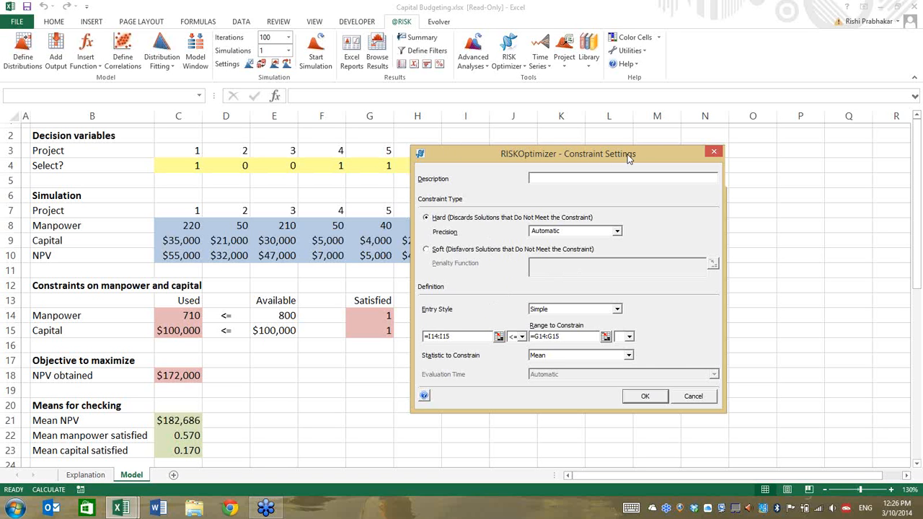
pyautogui.moveTo(566, 148); pyautogui.dragTo(225, 34)
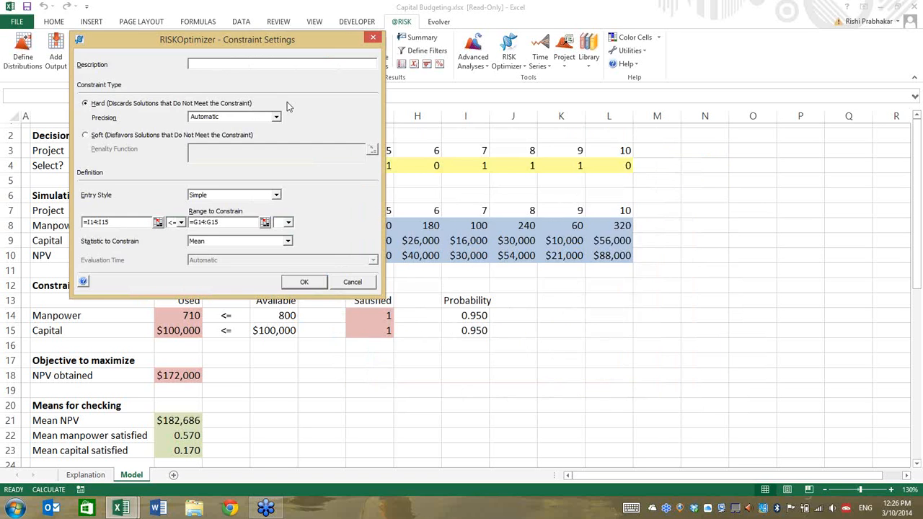
pyautogui.moveTo(316, 28); pyautogui.dragTo(317, 13)
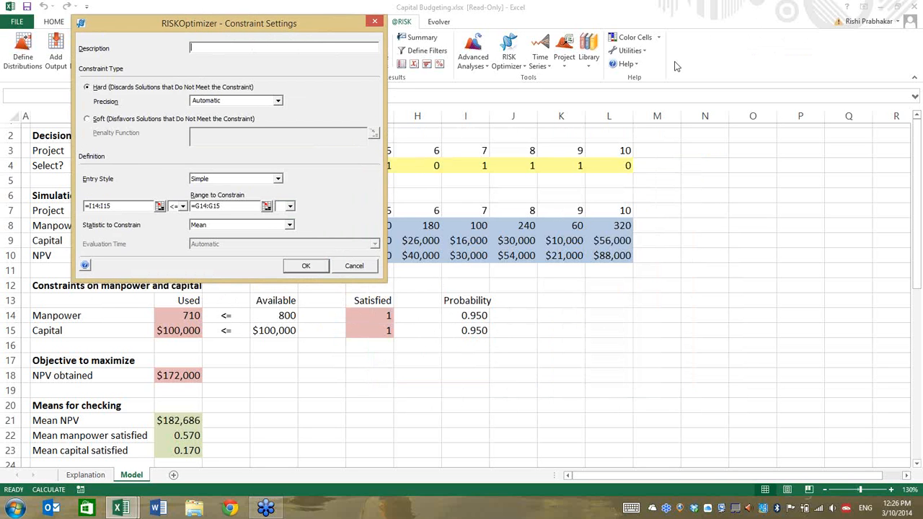
pyautogui.moveTo(310, 28); pyautogui.dragTo(752, 139)
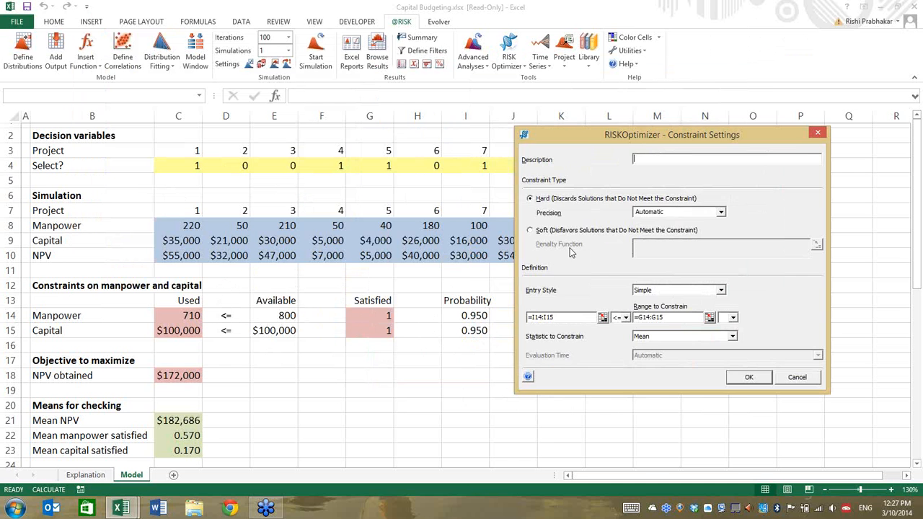
pyautogui.moveTo(583, 133); pyautogui.dragTo(493, 43)
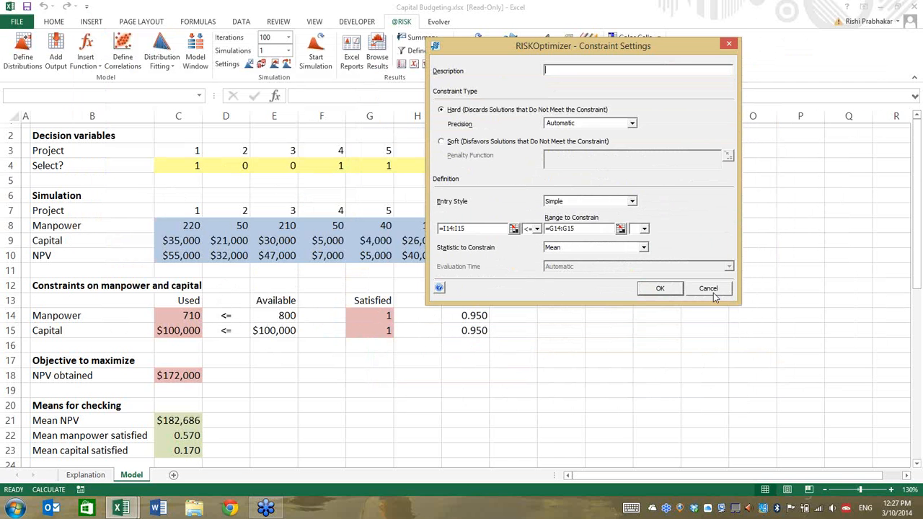
pyautogui.click(667, 291)
pyautogui.click(484, 322)
# - Inspect the Satisfied formulas in G14:G15, the required probabilities in I14:I15 and the project selection cells C4:L4
pyautogui.click(371, 316)
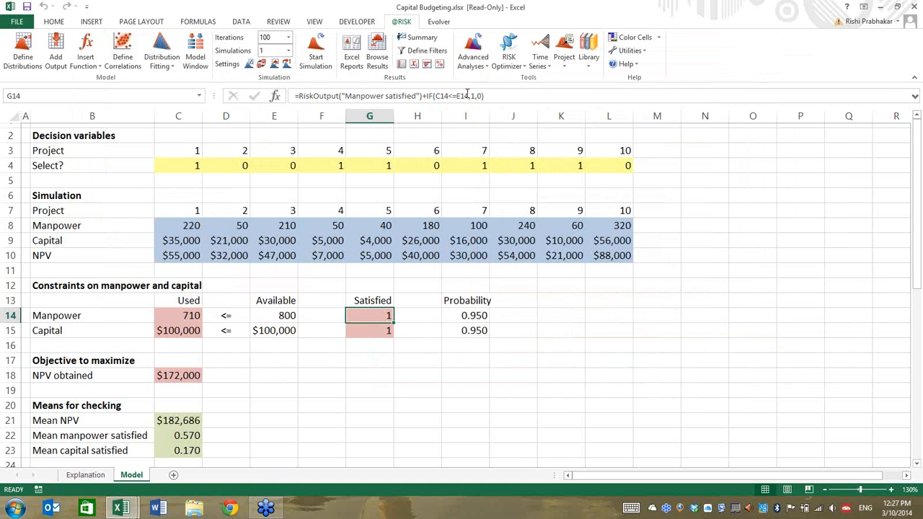
pyautogui.click(436, 98)
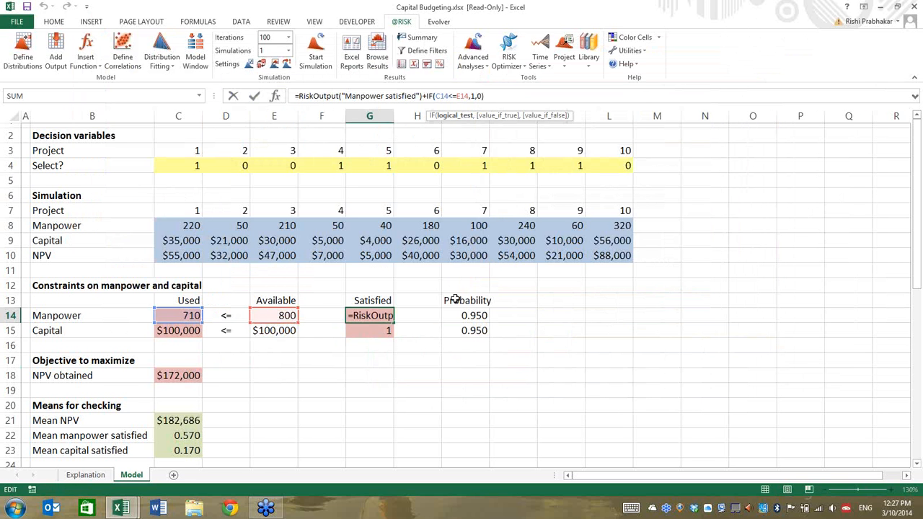
pyautogui.press('Escape')
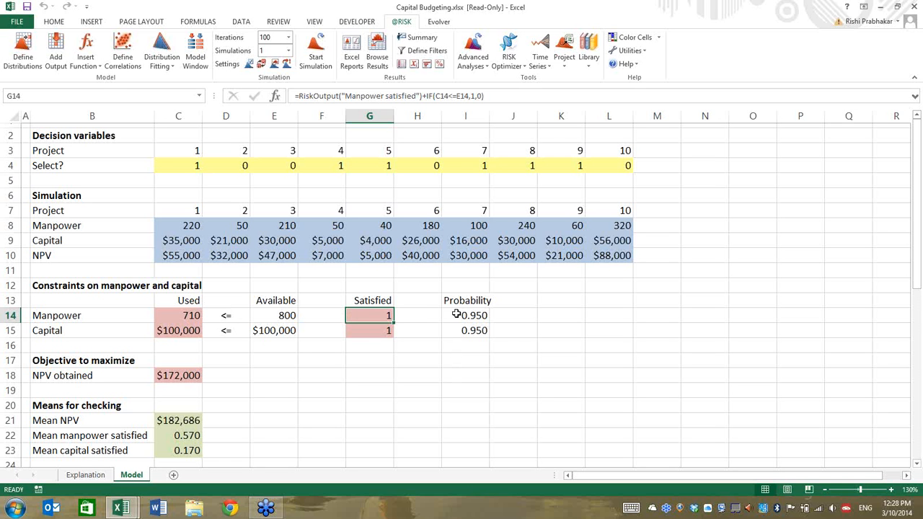
pyautogui.moveTo(457, 315); pyautogui.dragTo(459, 330)
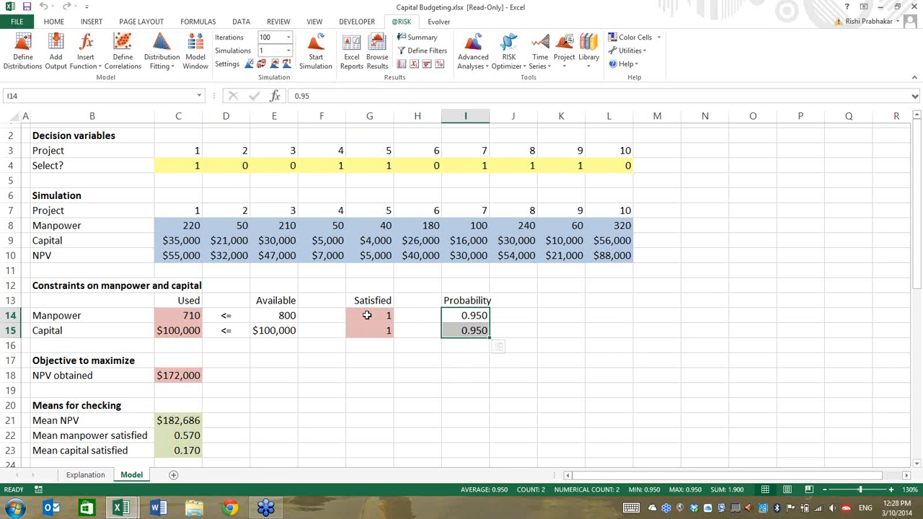
pyautogui.moveTo(201, 165); pyautogui.dragTo(601, 166)
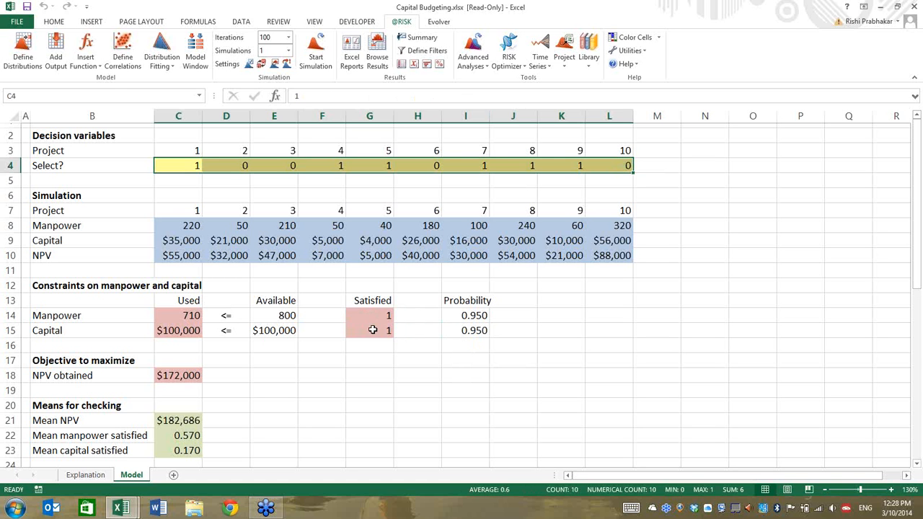
pyautogui.click(373, 317)
pyautogui.click(371, 330)
pyautogui.click(375, 313)
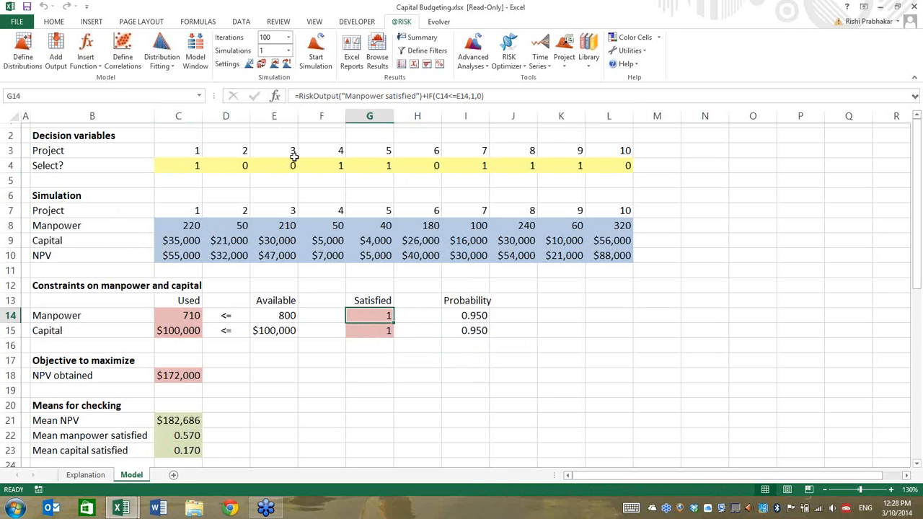
# - Set the selection cells of projects 1 to 3 in C4:E4 to 1
pyautogui.click(190, 163)
pyautogui.keyDown('shift'); pyautogui.click(272, 172); pyautogui.keyUp('shift')
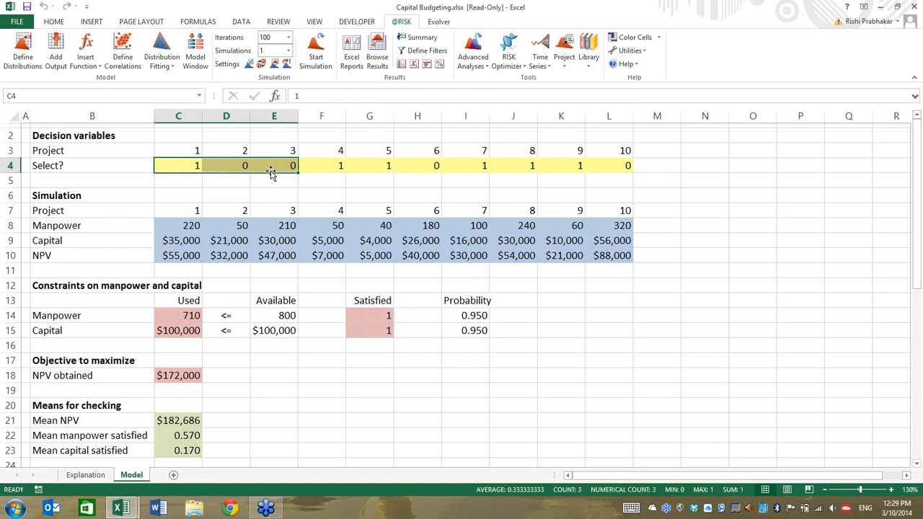
pyautogui.write('1')
pyautogui.hotkey('ctrl', 'Return')
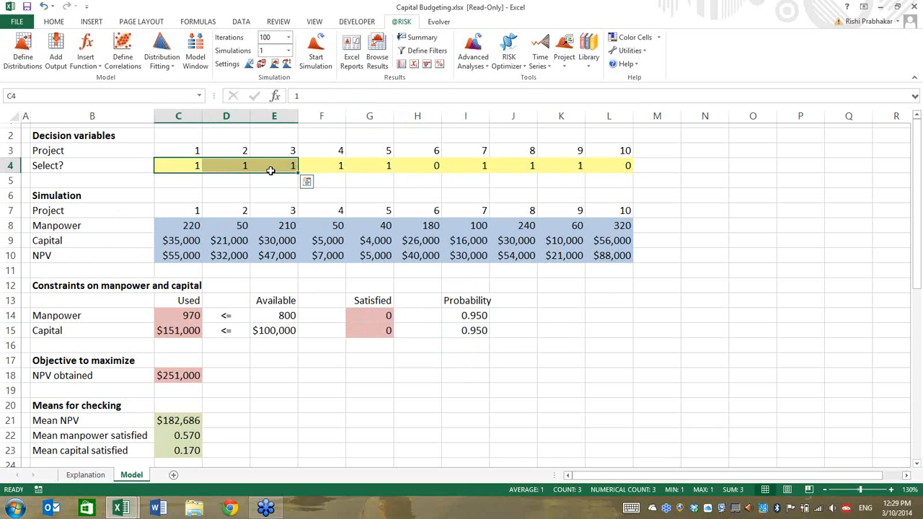
# - Set the selection cells of projects 4 to 10 in F4:L4 to 0
pyautogui.press('Right')
pyautogui.press('Right')
pyautogui.press('Right')
pyautogui.hotkey('ctrl', 'shift', 'Right')
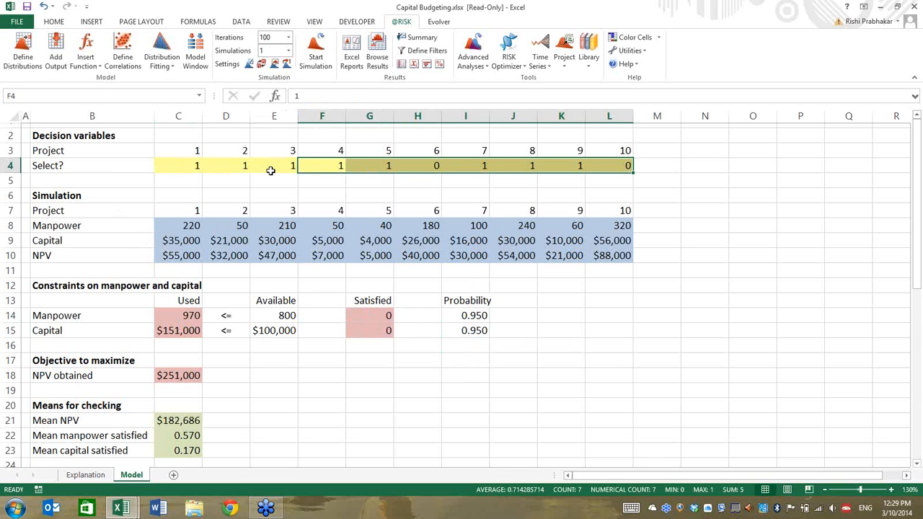
pyautogui.write('0')
pyautogui.click(271, 173)
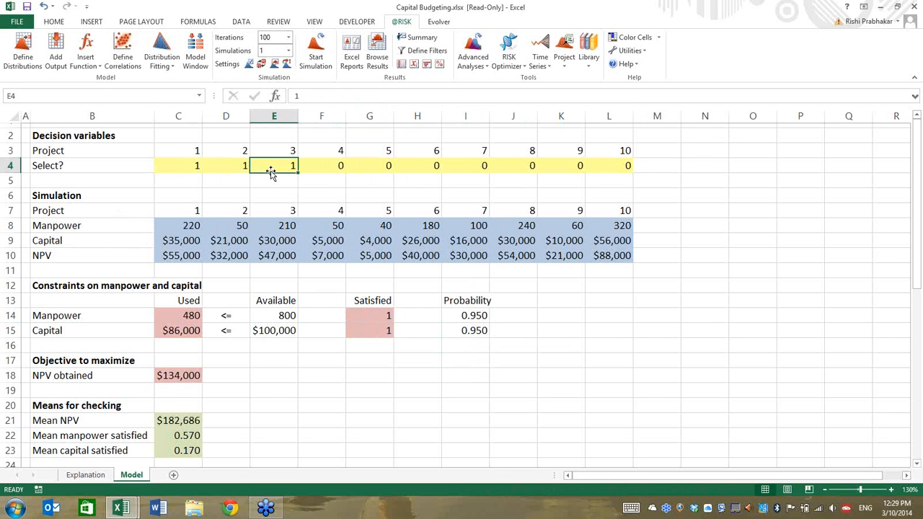
pyautogui.press('Left')
pyautogui.press('Left')
pyautogui.press('Right')
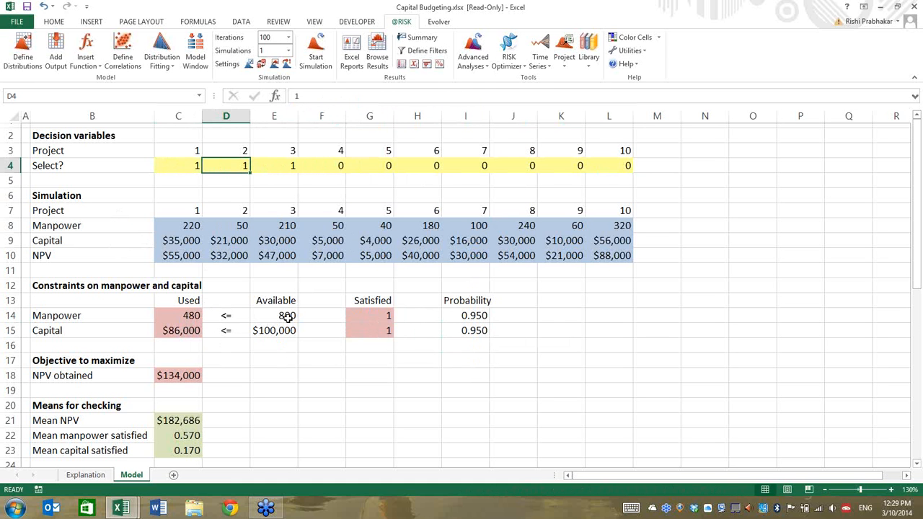
# - Check the NPV objective formula in C18 and required probabilities in I14:I15, and review the RISKOptimizer runtime settings
pyautogui.click(179, 369)
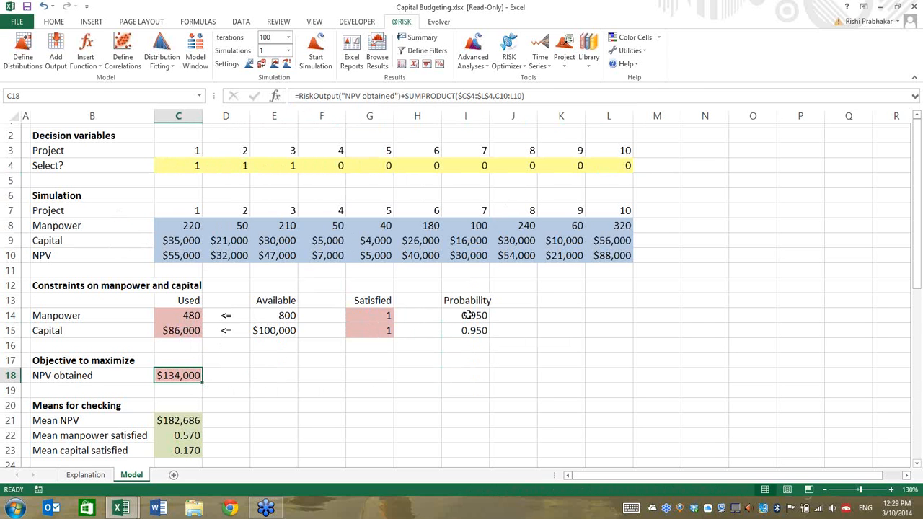
pyautogui.moveTo(469, 317); pyautogui.dragTo(472, 331)
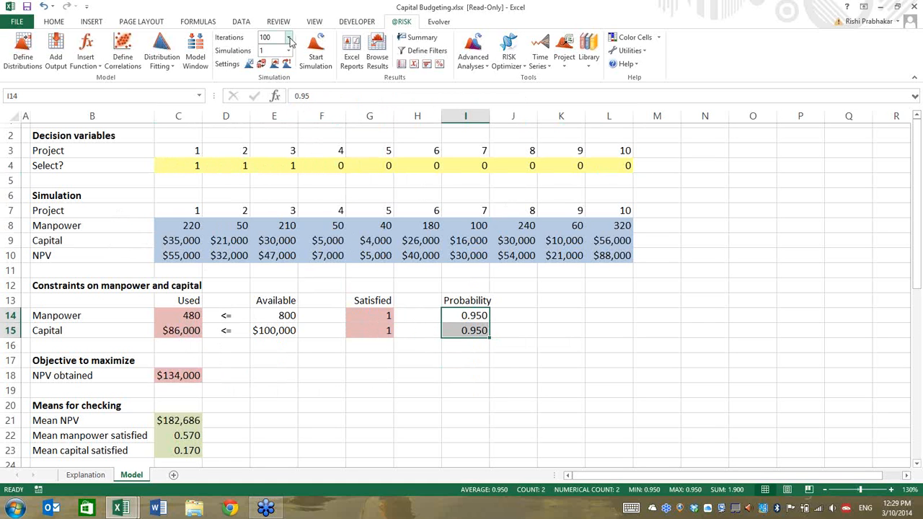
pyautogui.click(512, 64)
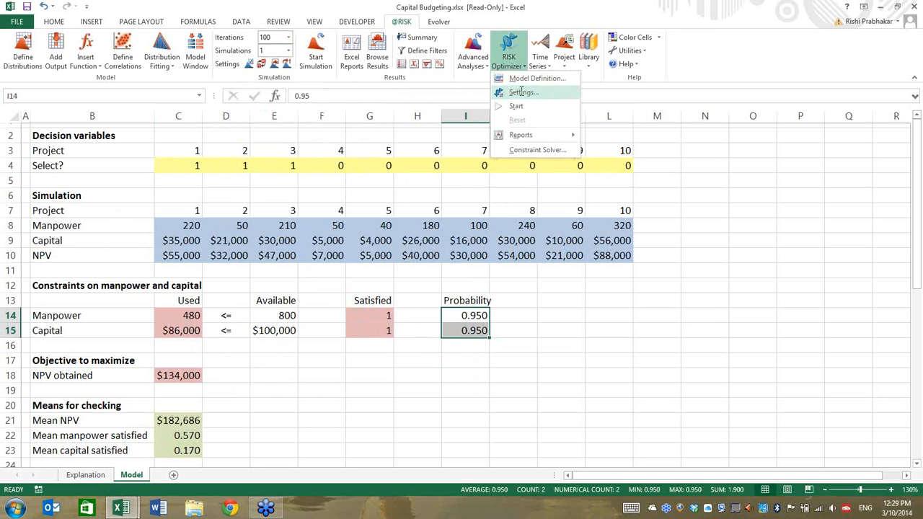
pyautogui.click(521, 91)
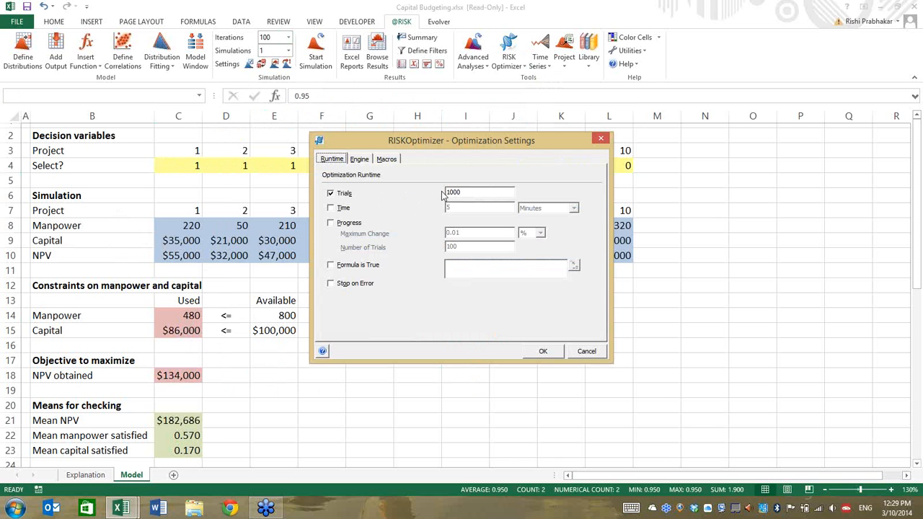
pyautogui.click(546, 351)
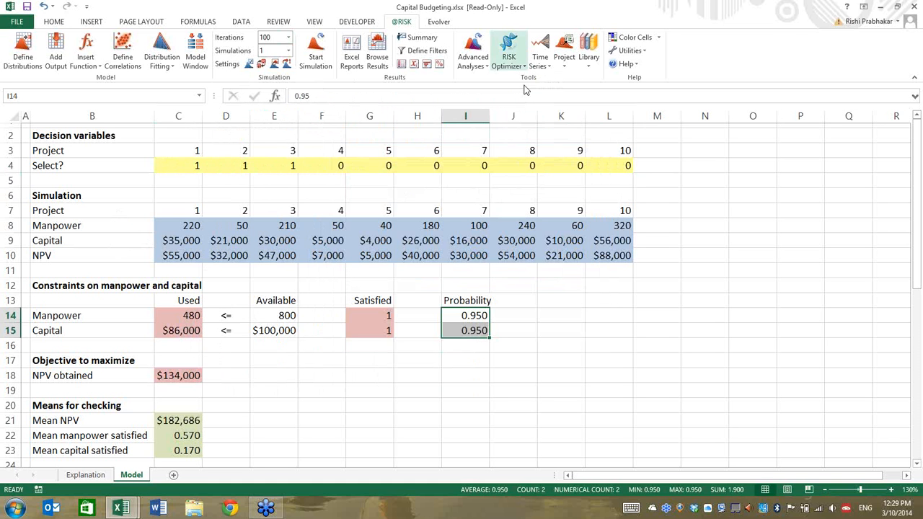
pyautogui.click(510, 62)
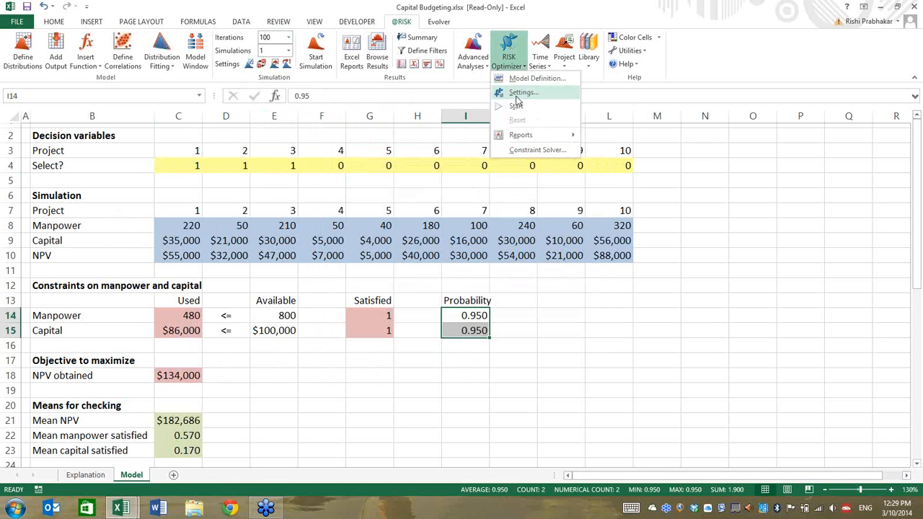
pyautogui.click(517, 93)
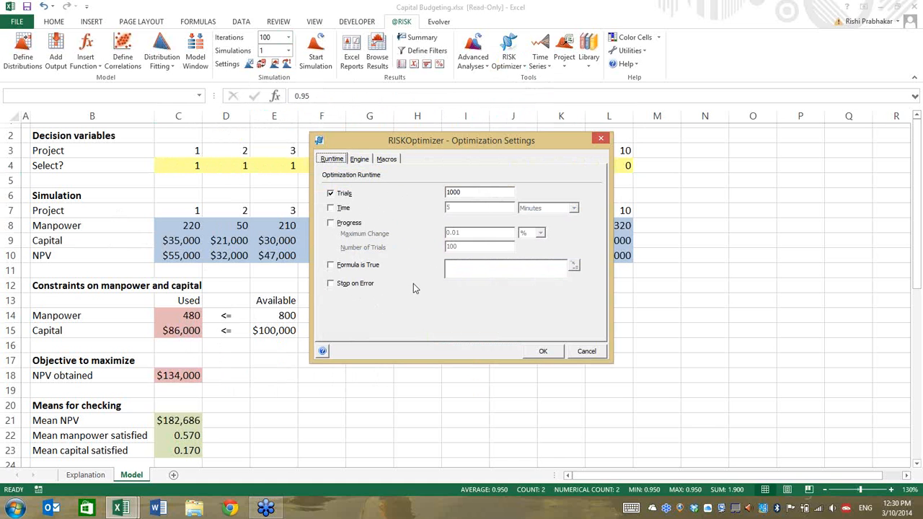
pyautogui.click(586, 351)
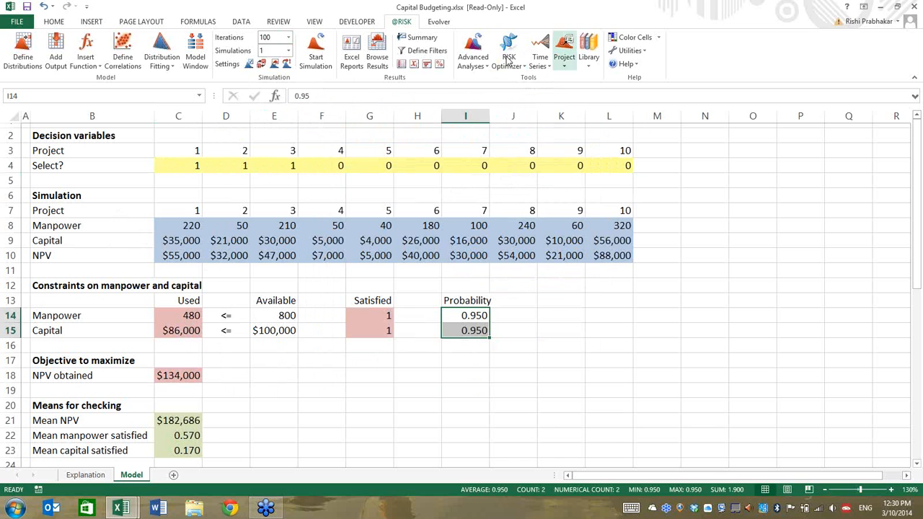
# - Run the RISKOptimizer optimization with 100 iterations, close its Watcher and return to the Capital Budgeting workbook
pyautogui.click(509, 58)
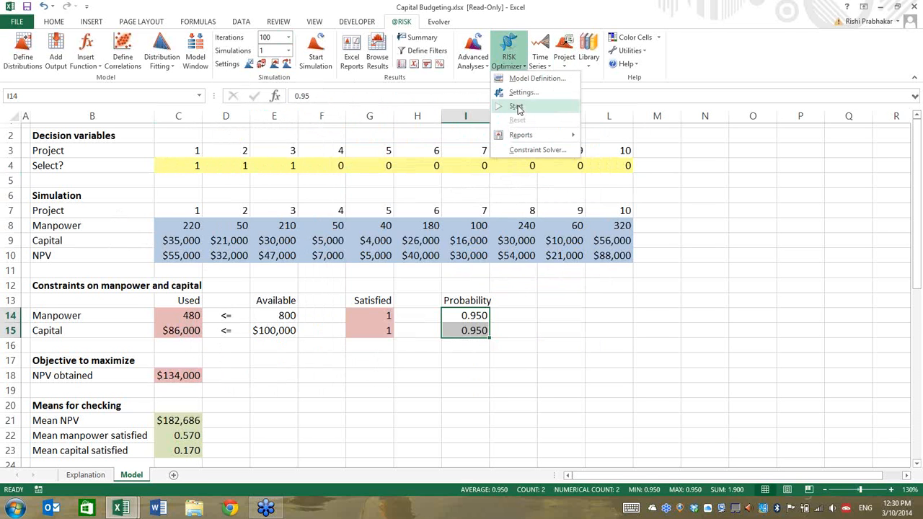
pyautogui.click(516, 107)
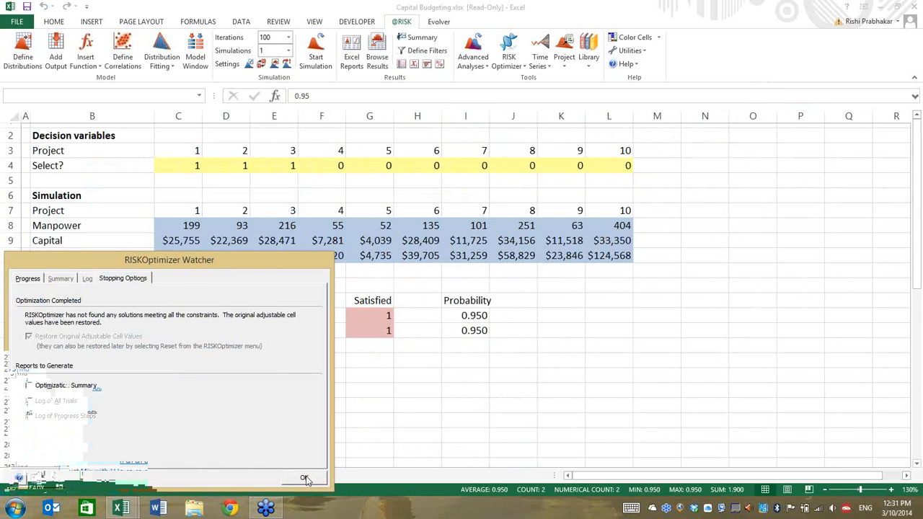
pyautogui.click(306, 479)
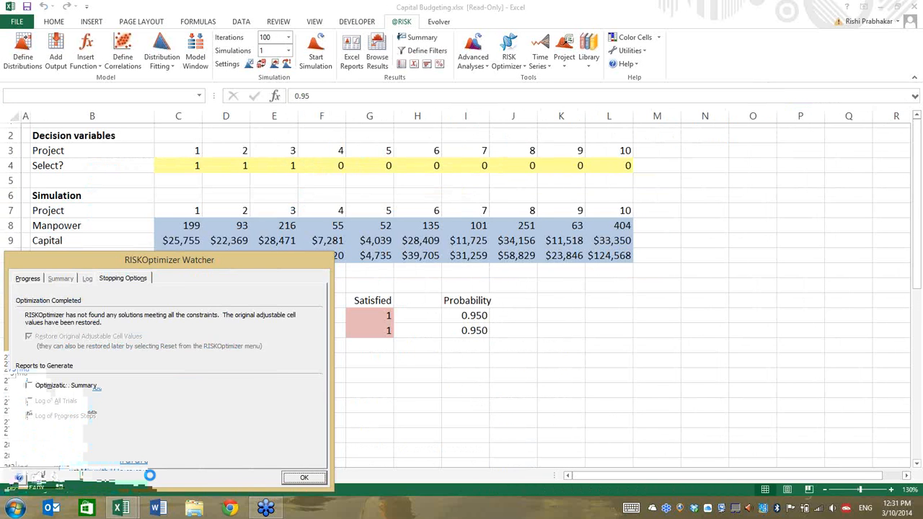
pyautogui.click(121, 508)
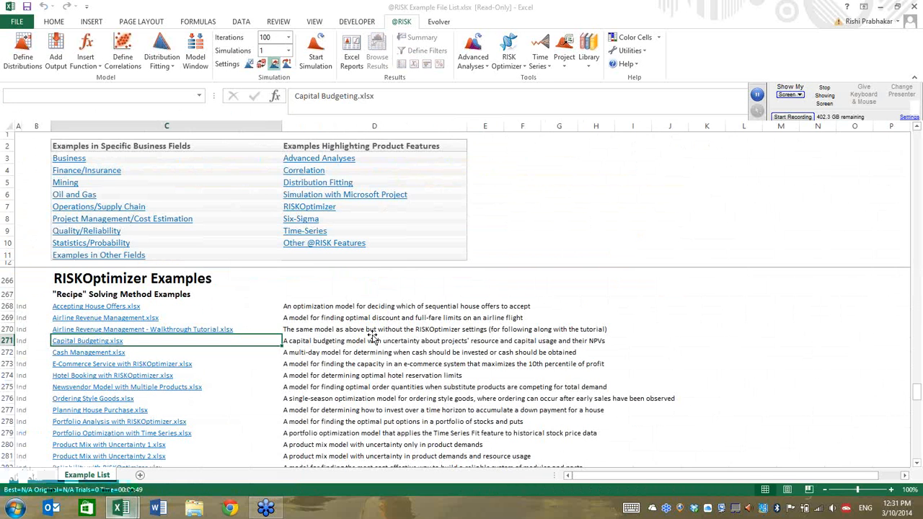
pyautogui.click(373, 336)
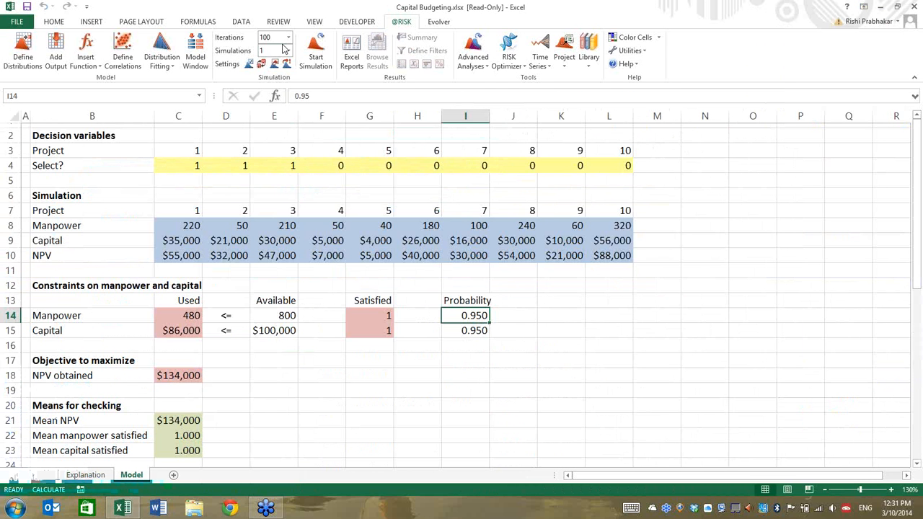
# - Set the simulation iterations to 50 and start the RISKOptimizer optimization again
pyautogui.click(274, 36)
pyautogui.write('50')
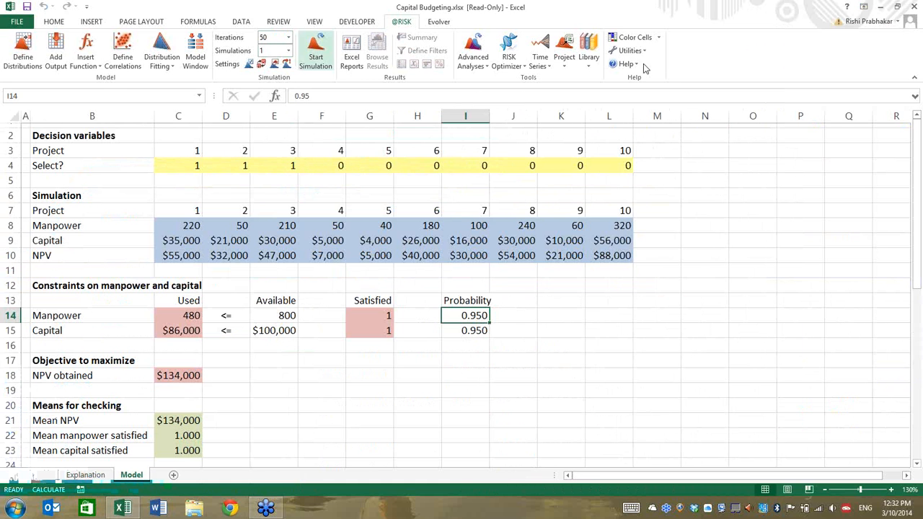
pyautogui.click(514, 66)
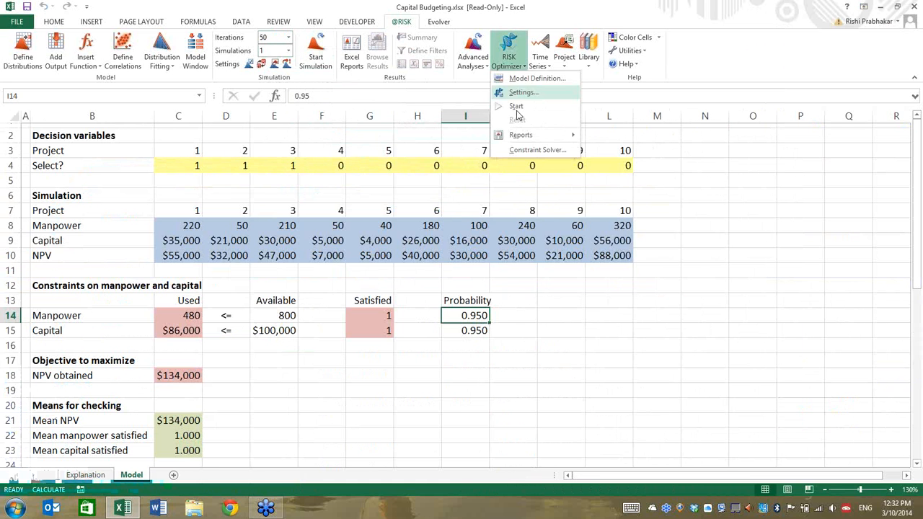
pyautogui.click(517, 106)
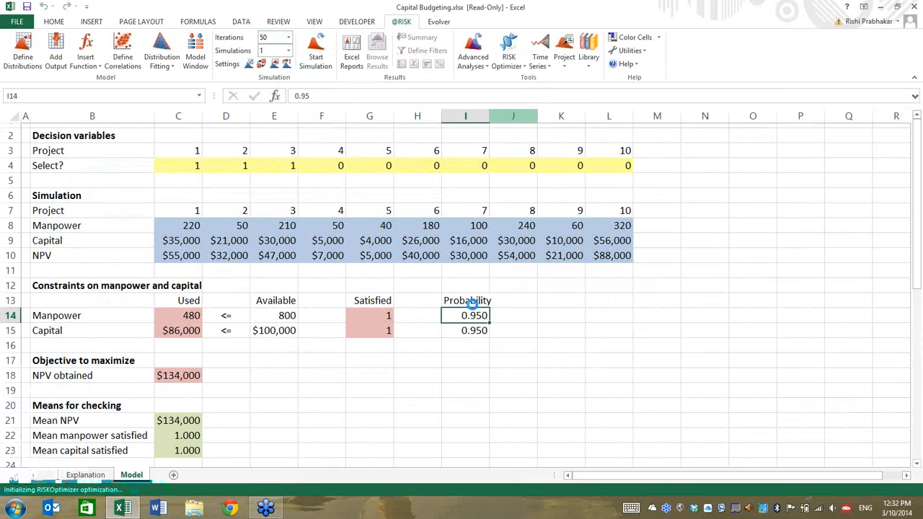
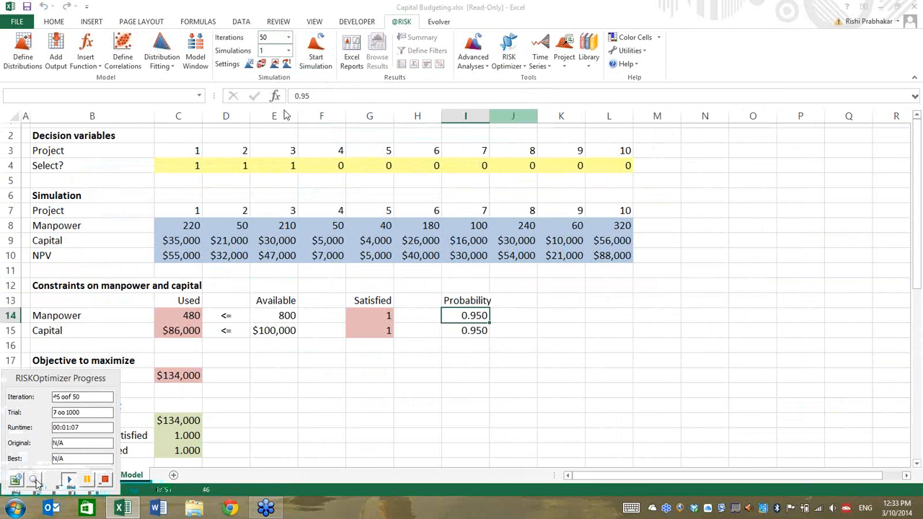
# - Review the progress and summary in the RISKOptimizer Watcher, and end the optimization keeping the best project selection
pyautogui.click(34, 480)
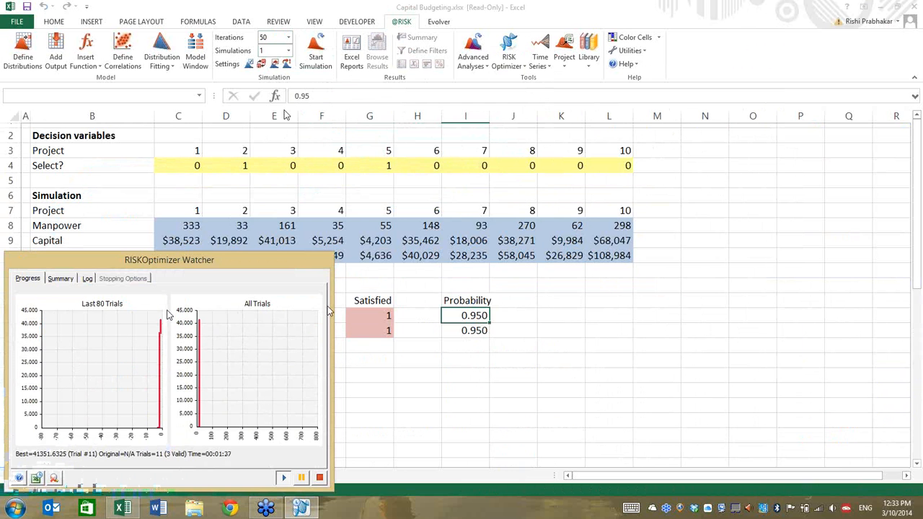
pyautogui.click(61, 279)
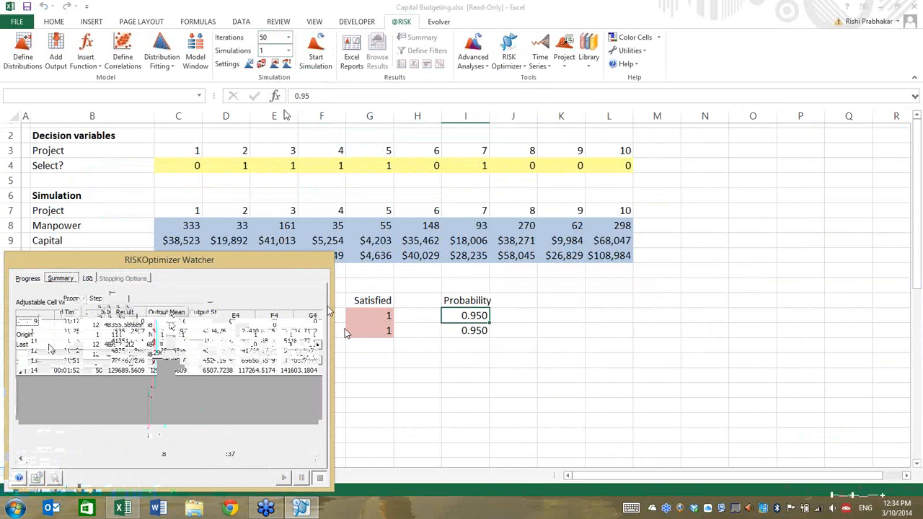
pyautogui.click(301, 478)
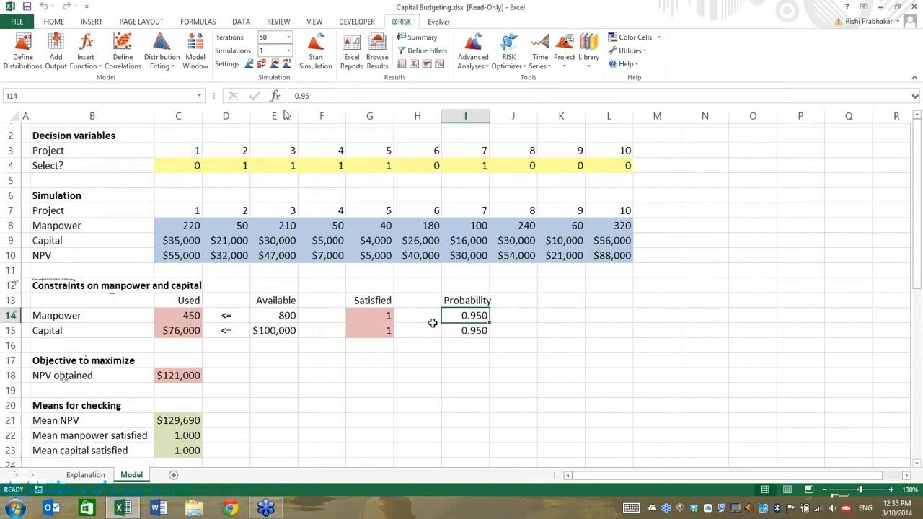
# - Run a 50-iteration simulation of the optimized selection and examine the NPV obtained distribution for C18 alongside the model cells
pyautogui.click(174, 243)
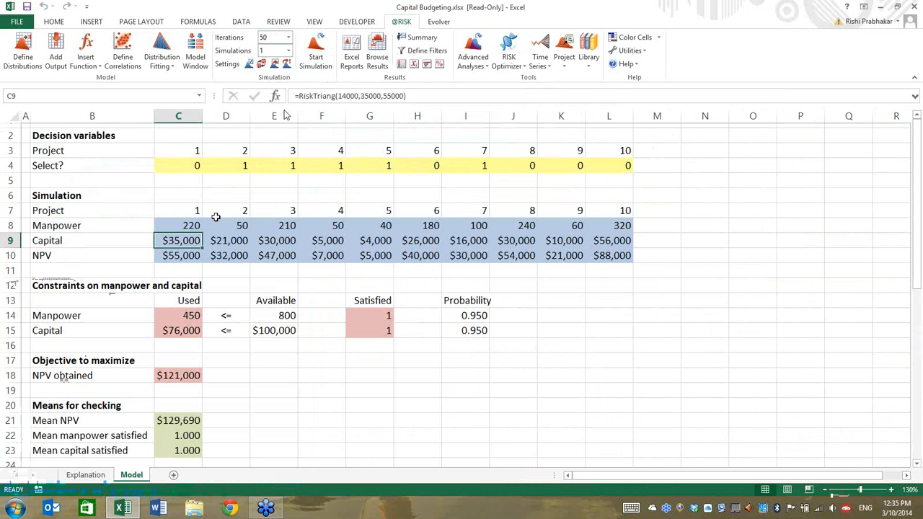
pyautogui.click(513, 286)
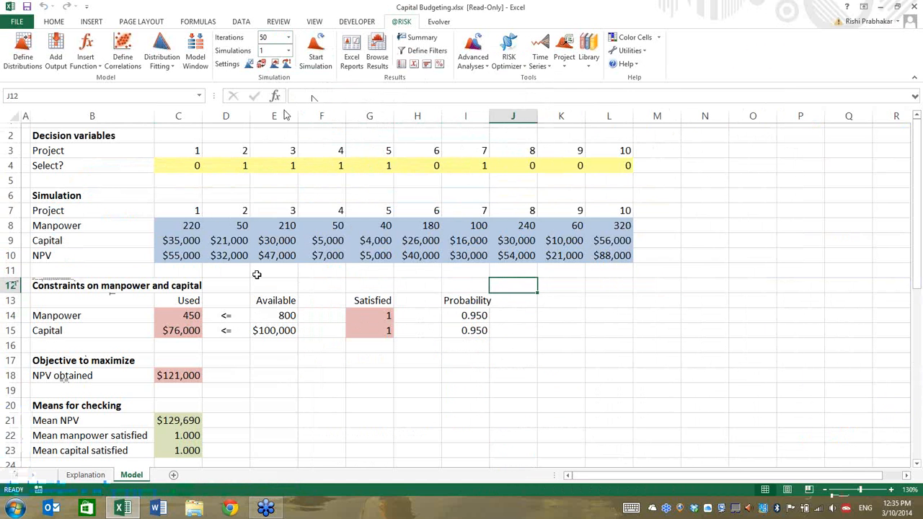
pyautogui.click(190, 376)
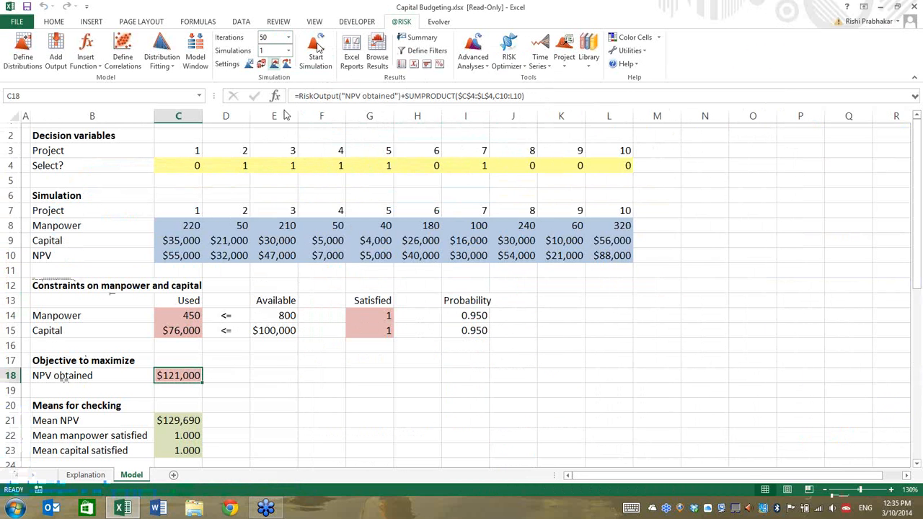
pyautogui.click(315, 49)
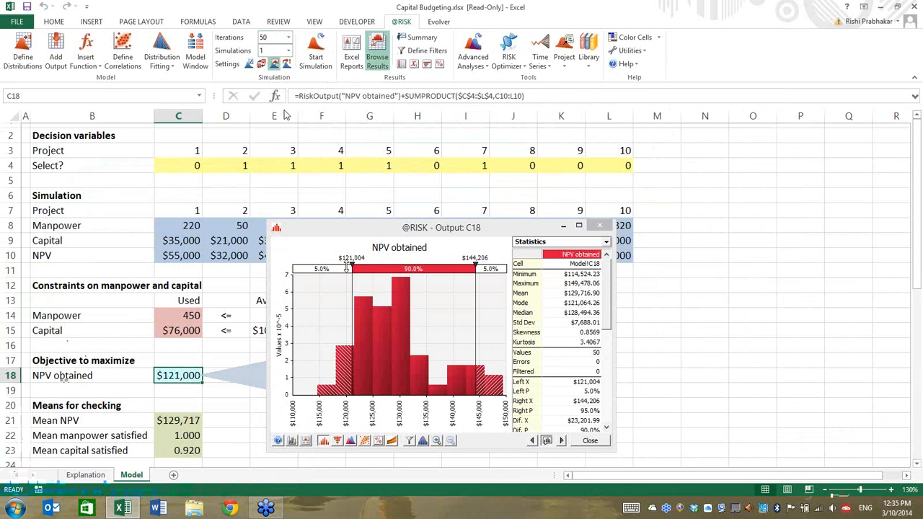
pyautogui.moveTo(358, 239); pyautogui.dragTo(388, 180)
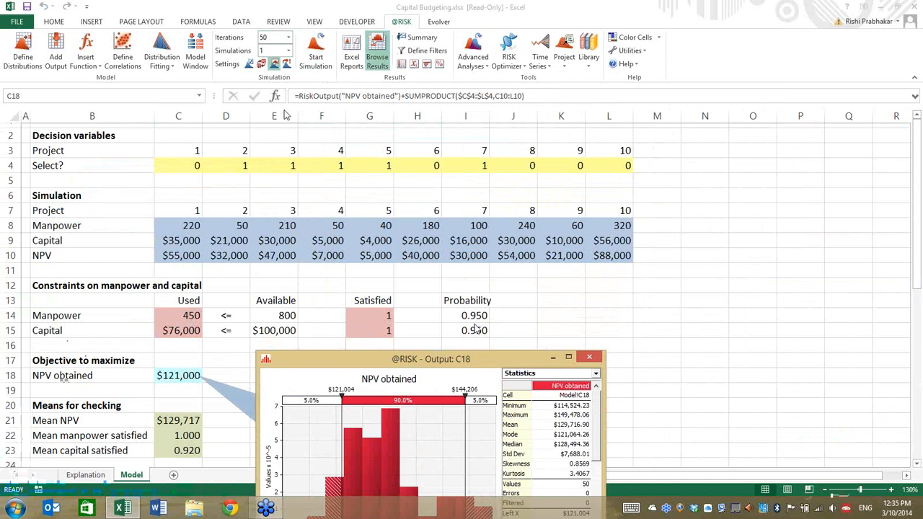
pyautogui.moveTo(452, 364); pyautogui.dragTo(465, 149)
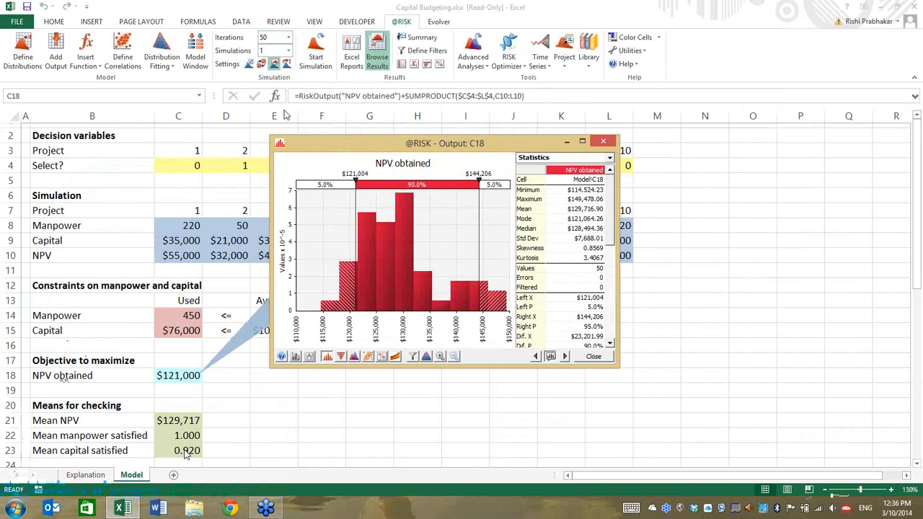
# - Rerun the simulation to recheck the NPV distribution and mean constraint satisfaction, and close the C18 output graph
pyautogui.click(315, 50)
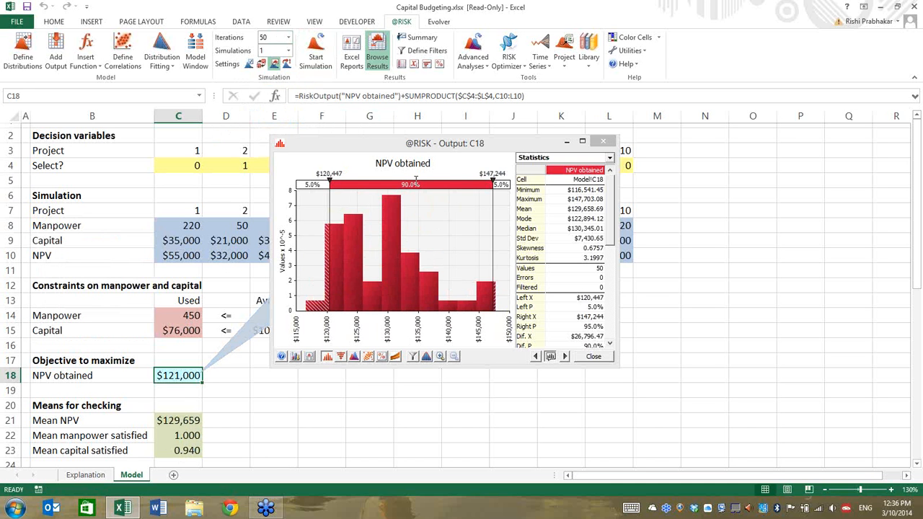
pyautogui.click(422, 150)
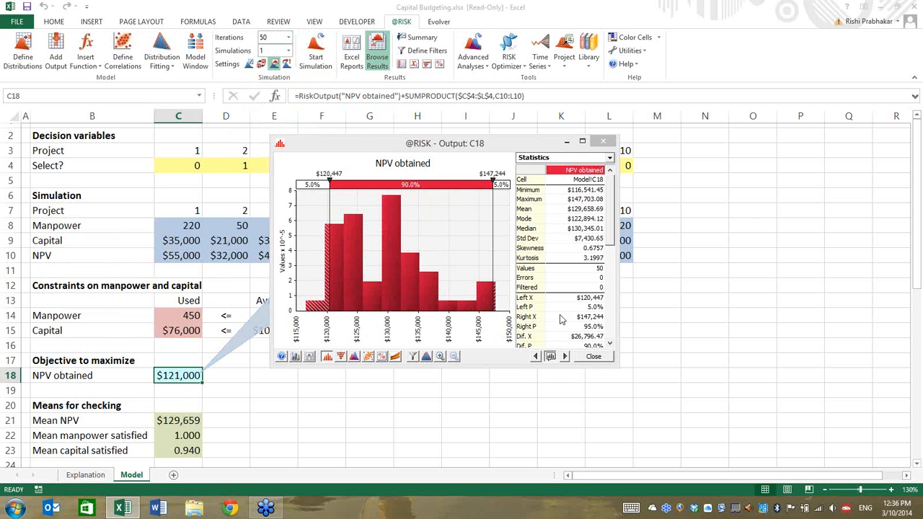
pyautogui.click(593, 357)
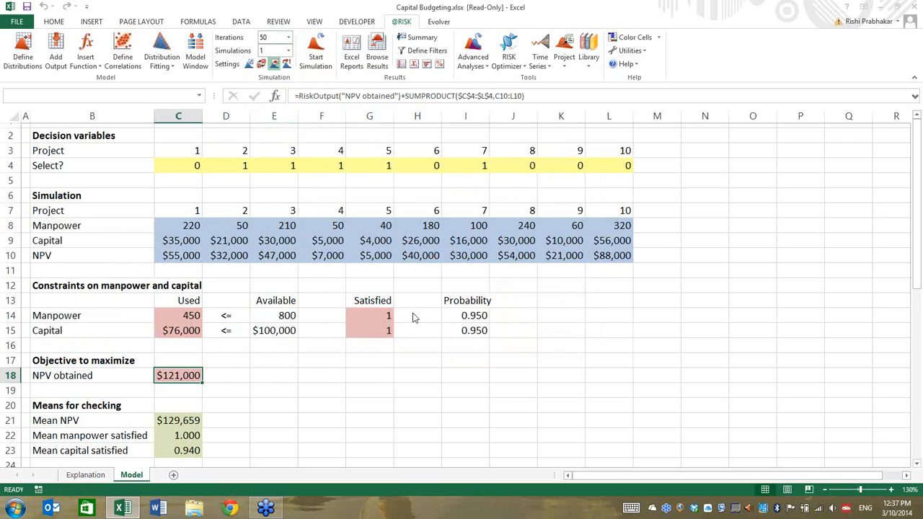
pyautogui.hotkey('alt', 'F4')
pyautogui.click(461, 268)
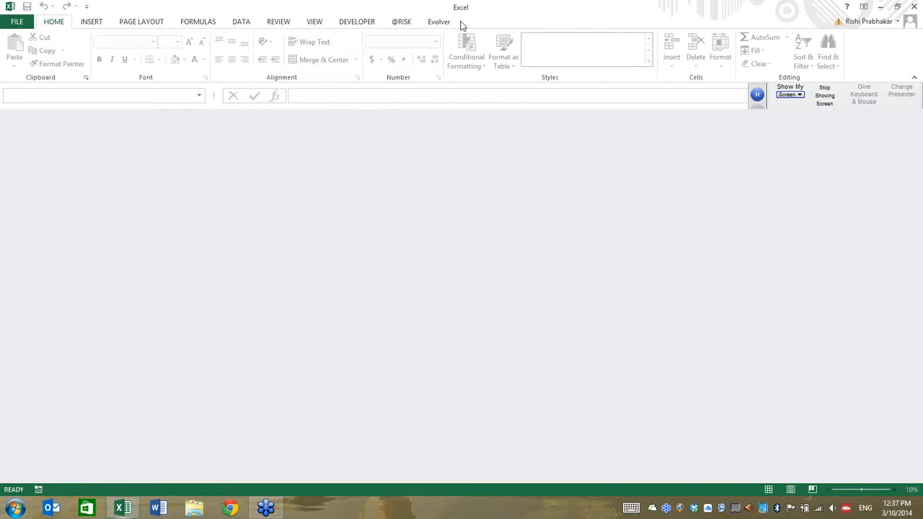
pyautogui.click(405, 25)
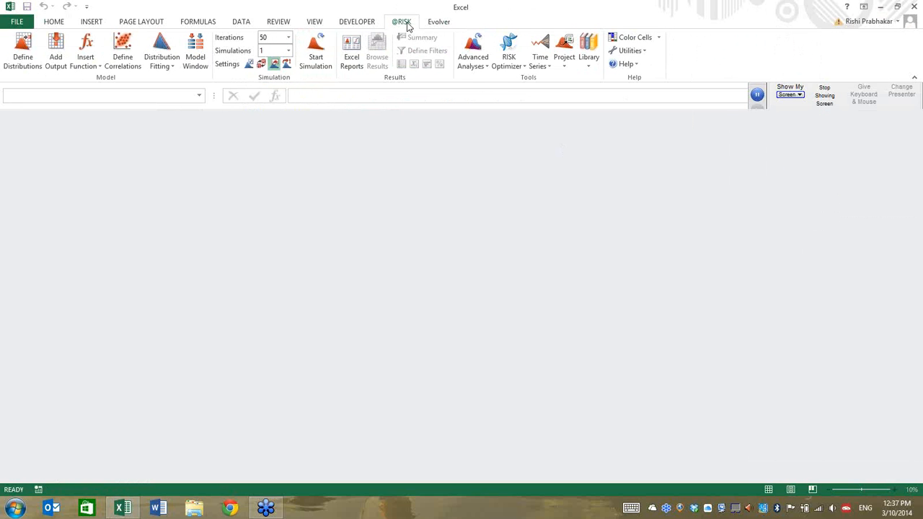
pyautogui.click(632, 65)
pyautogui.click(656, 123)
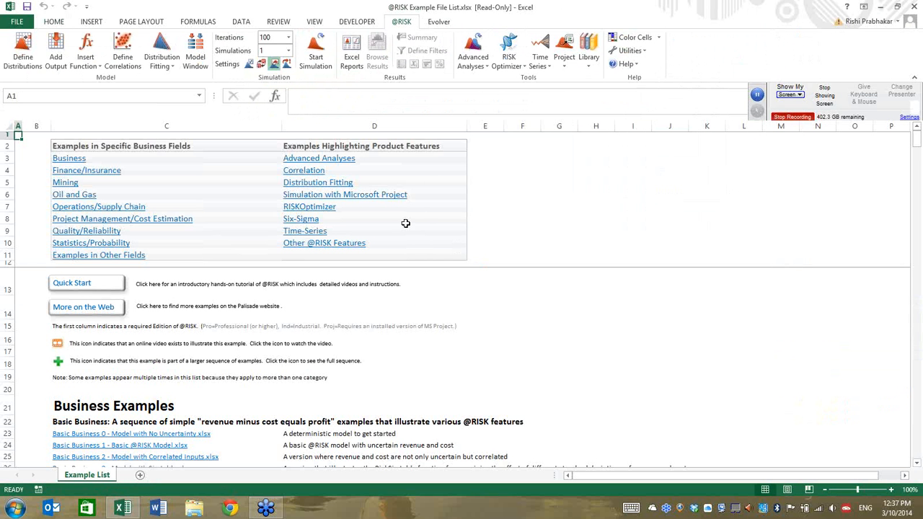
# - Go to the RISKOptimizer Examples section and look at the "Recipe" Solving Method Examples
pyautogui.click(310, 207)
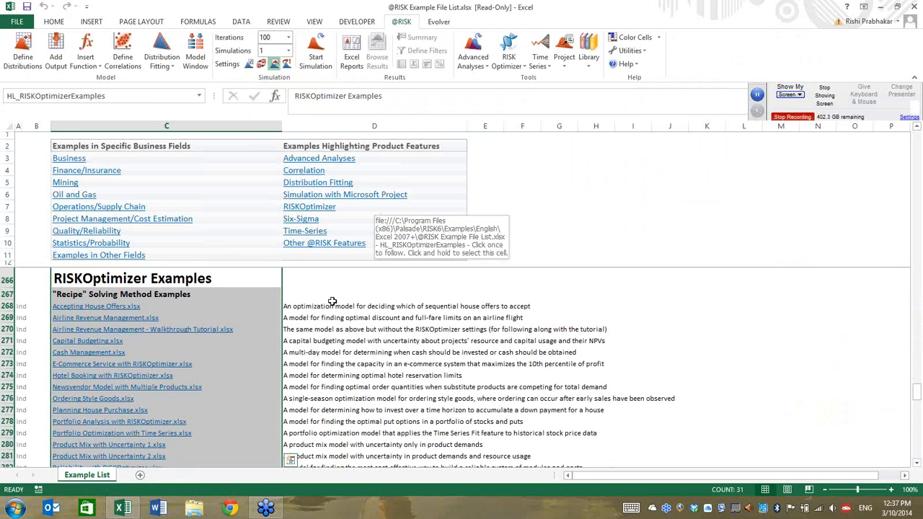
pyautogui.click(382, 354)
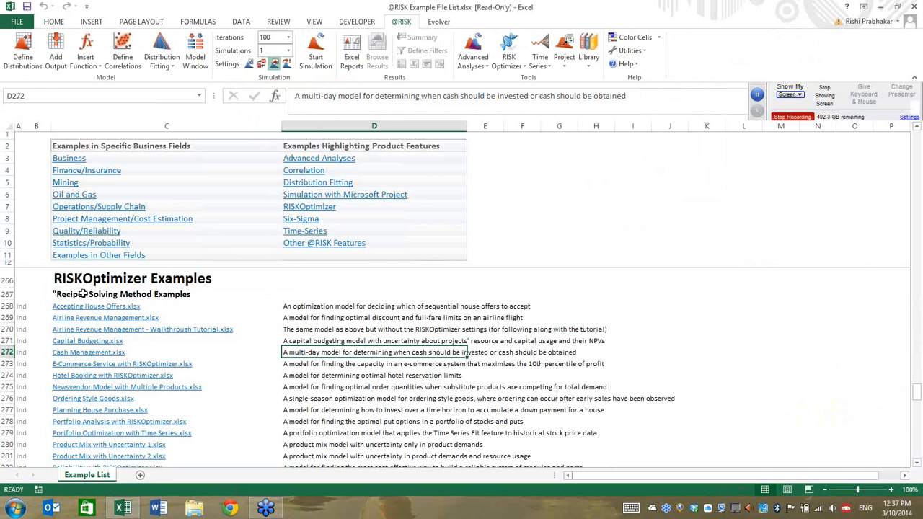
pyautogui.click(273, 298)
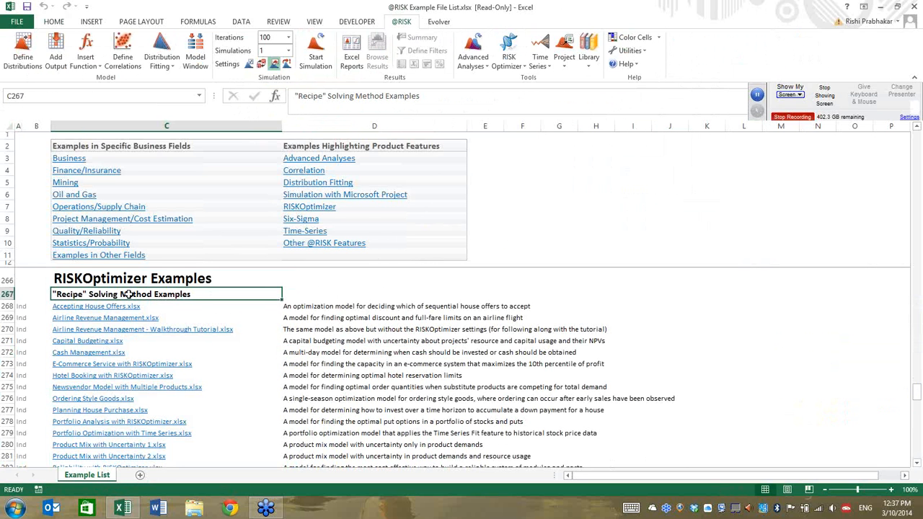
# - Look through the "Budget", "Order" and other solving method examples in the RISKOptimizer section of the example list
pyautogui.scroll(-3, 211, 360)
pyautogui.scroll(-2, 212, 359)
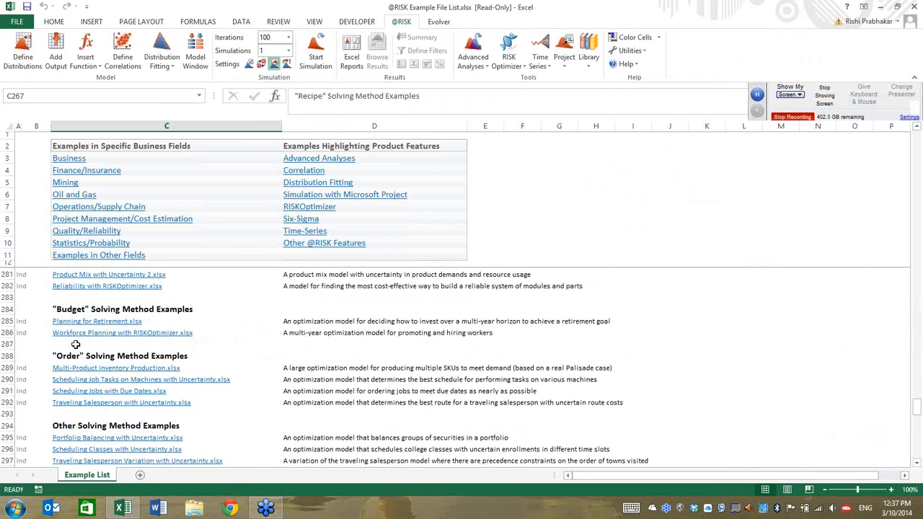
pyautogui.scroll(-2, 165, 370)
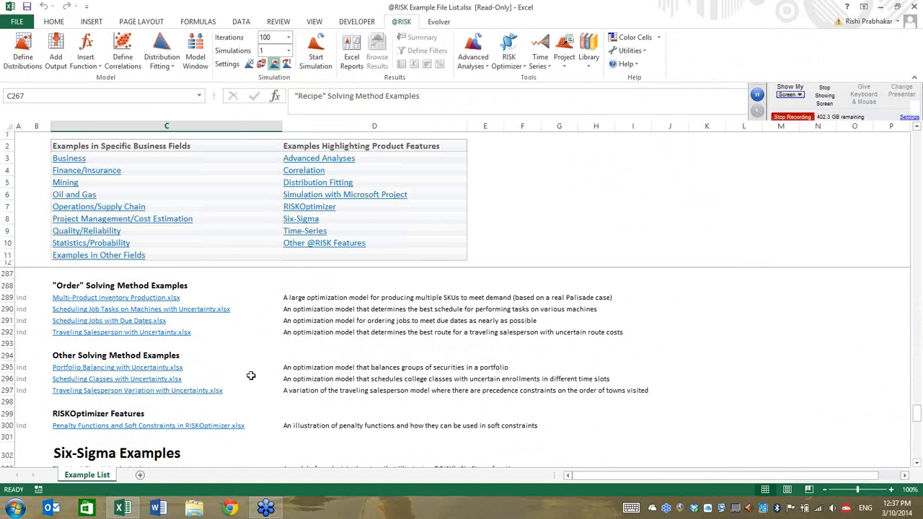
pyautogui.scroll(-1, 353, 384)
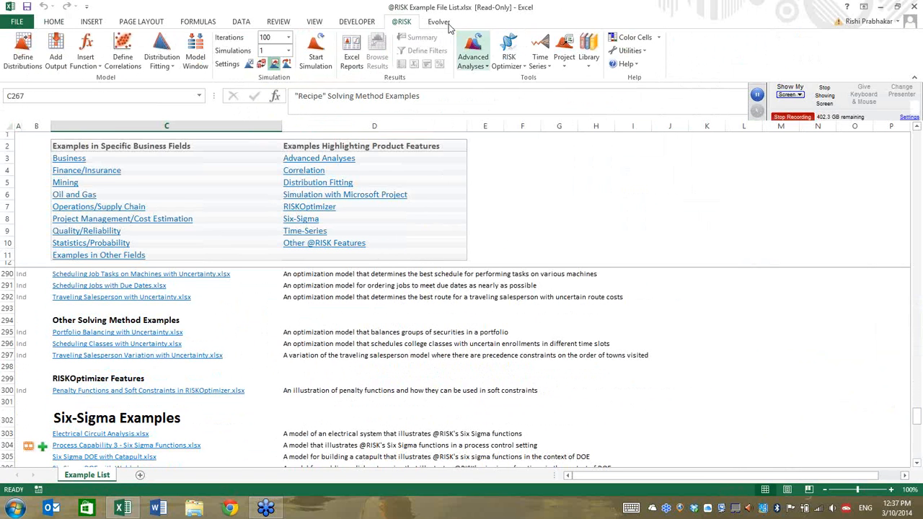
pyautogui.click(634, 65)
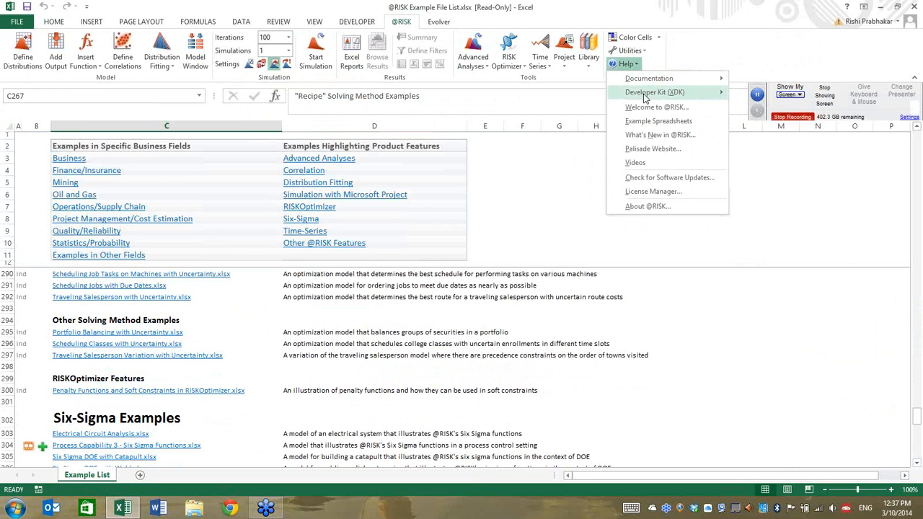
pyautogui.moveTo(656, 92)
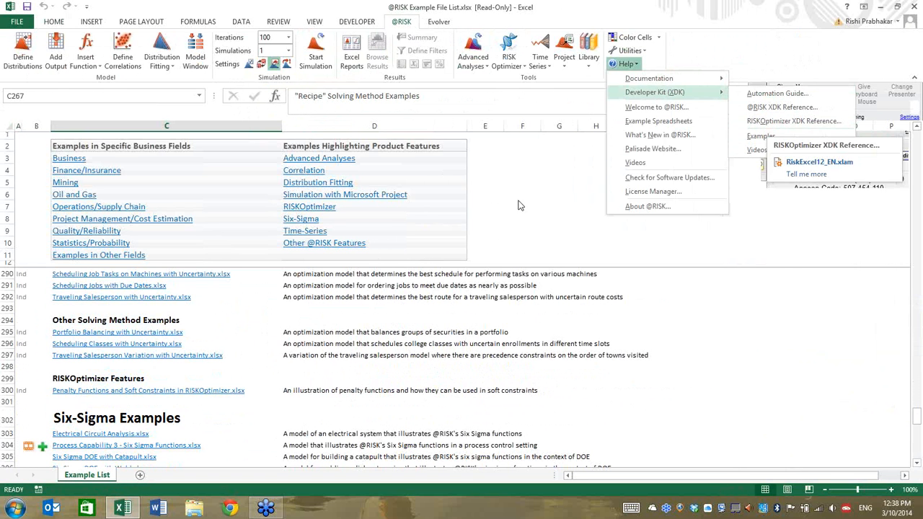
pyautogui.click(382, 334)
pyautogui.click(378, 311)
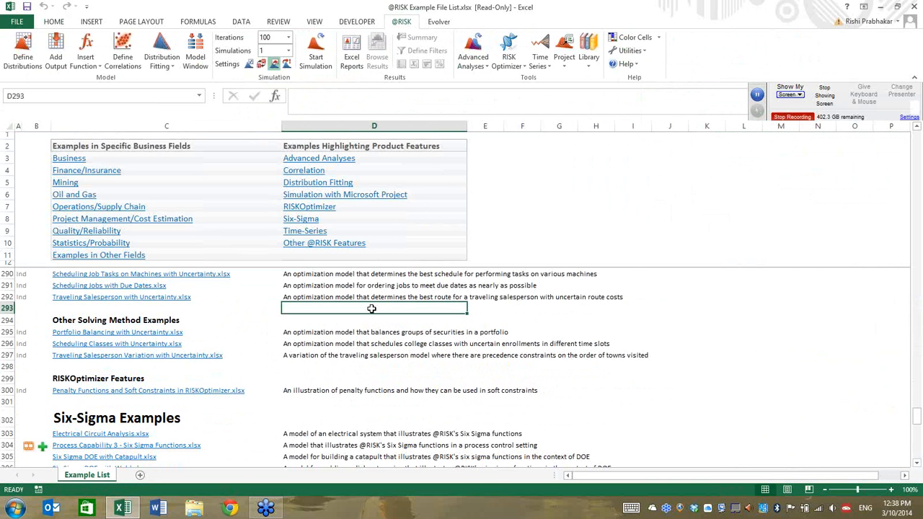
# - Open the Ordering Style Goods.xlsx workbook from the "Recipe" Solving Method Examples
pyautogui.scroll(1, 336, 341)
pyautogui.scroll(2, 336, 342)
pyautogui.scroll(2, 336, 342)
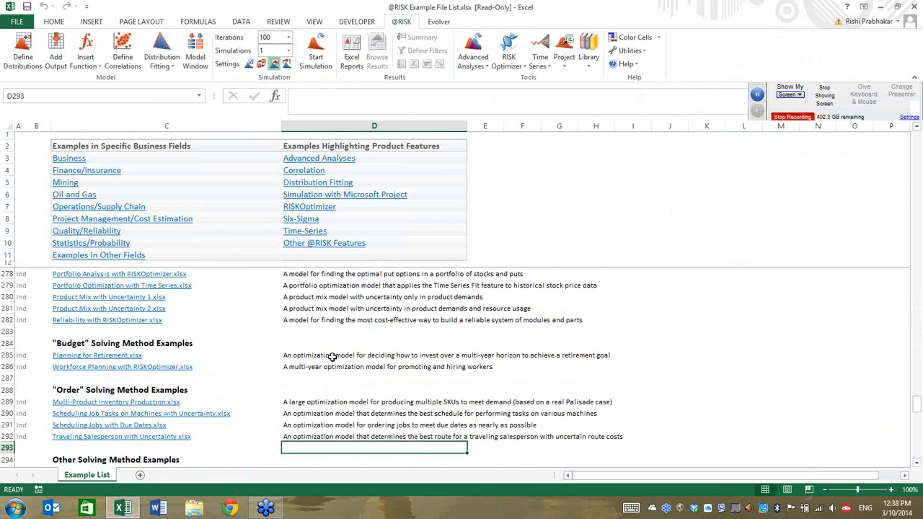
pyautogui.scroll(4, 331, 356)
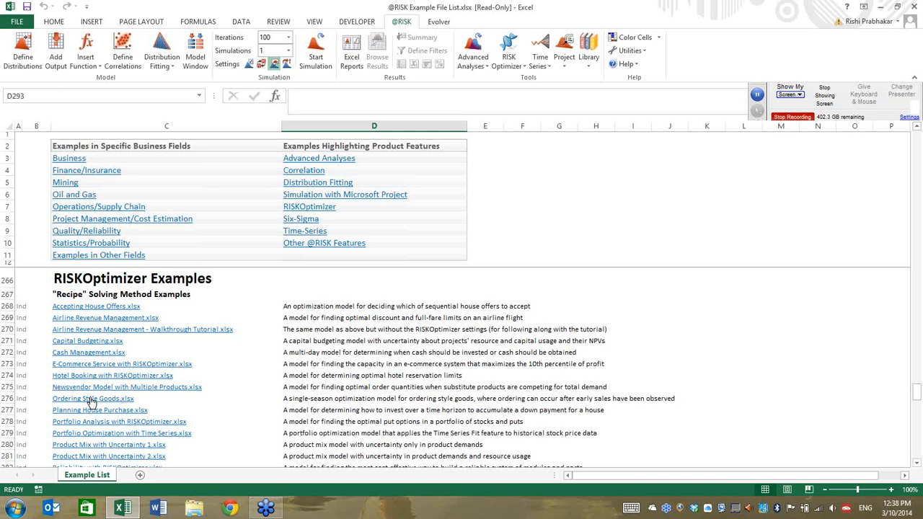
pyautogui.click(92, 400)
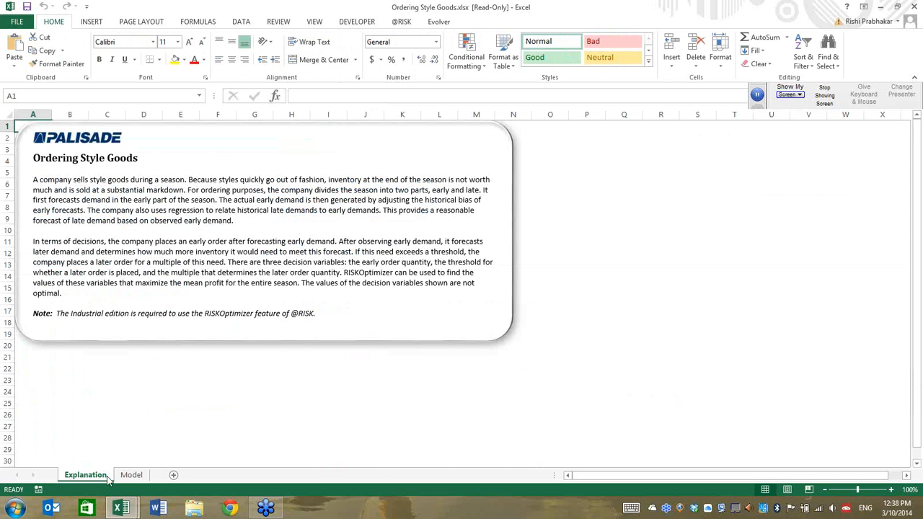
# - Review the Explanation and Model sheets, covering the inputs, historical data, decision variables, simulation and monetary values
pyautogui.click(131, 475)
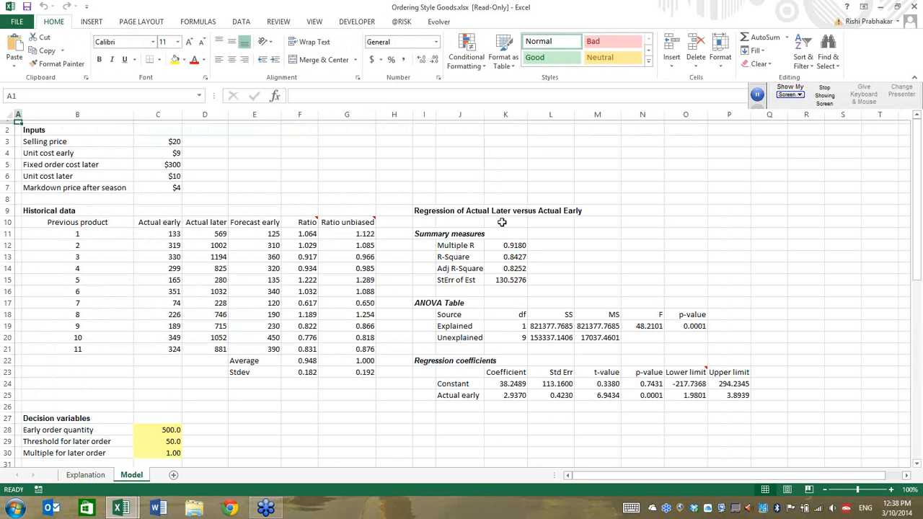
pyautogui.click(347, 187)
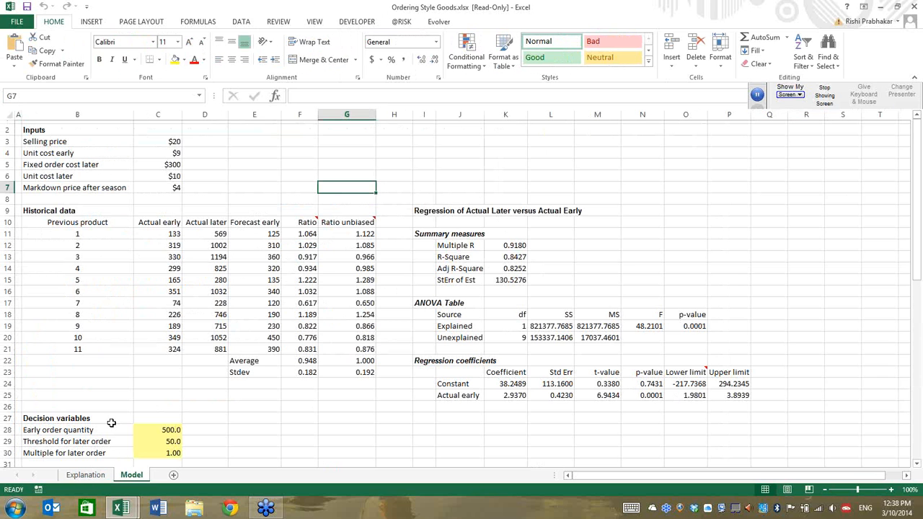
pyautogui.click(85, 475)
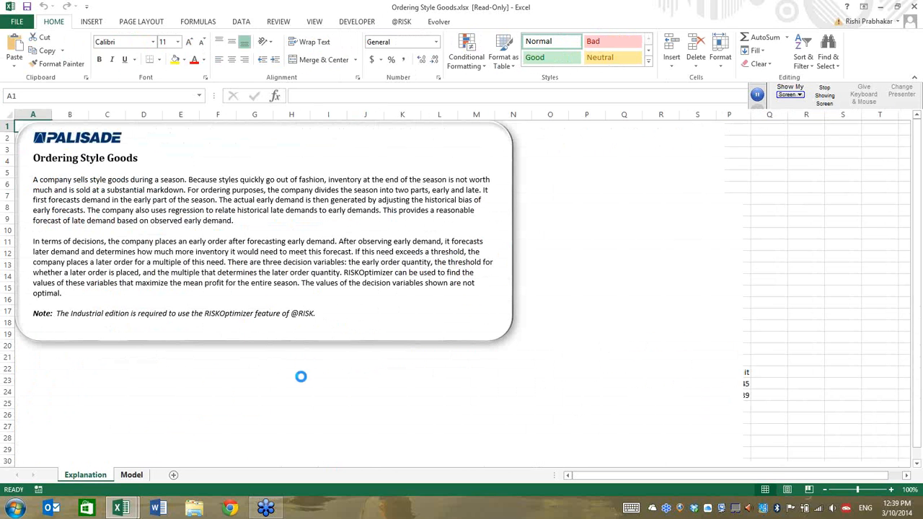
pyautogui.click(131, 475)
pyautogui.click(245, 257)
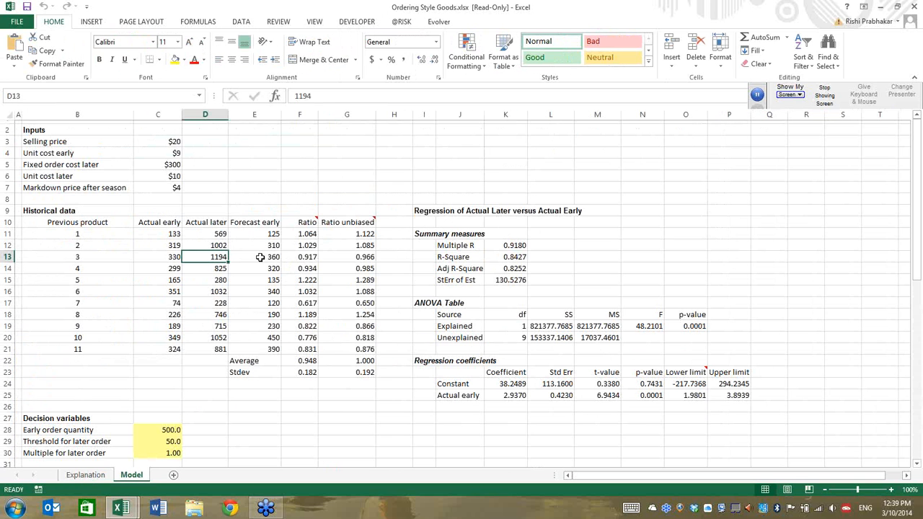
pyautogui.click(323, 261)
pyautogui.scroll(-2, 154, 364)
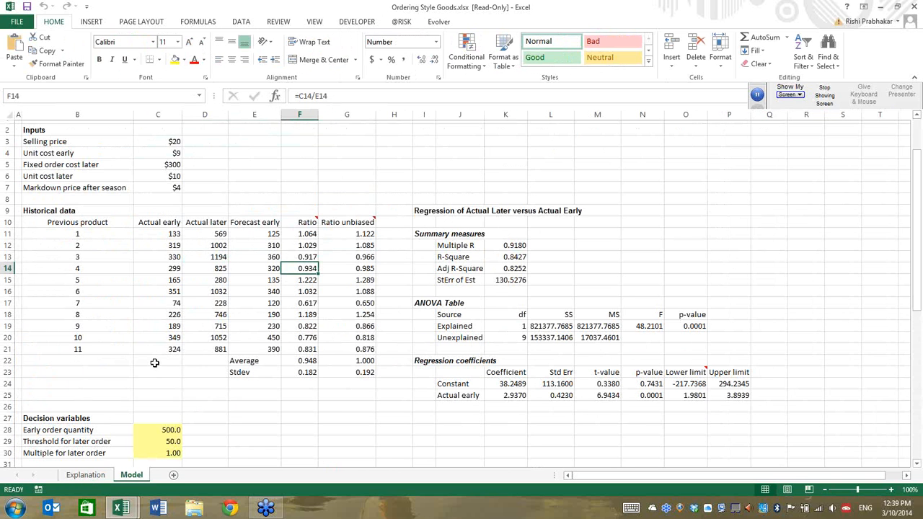
pyautogui.scroll(-3, 154, 363)
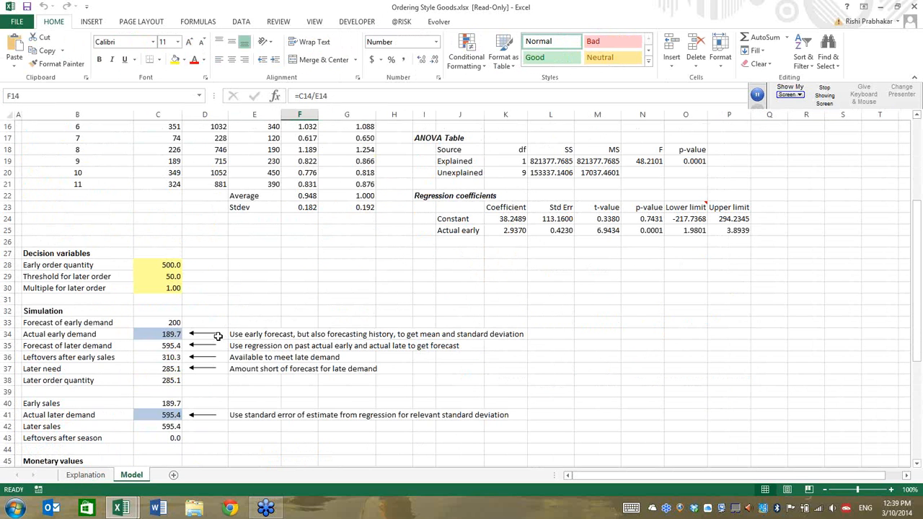
pyautogui.scroll(-3, 155, 245)
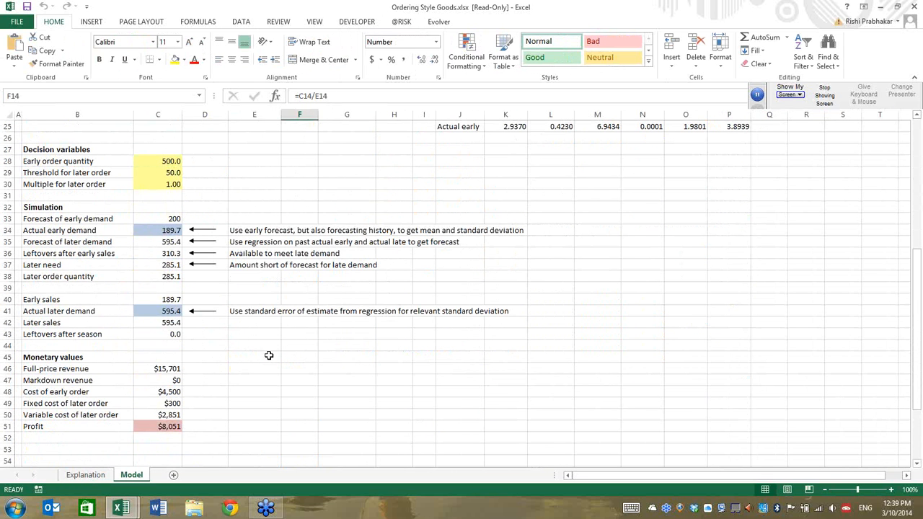
pyautogui.scroll(3, 269, 288)
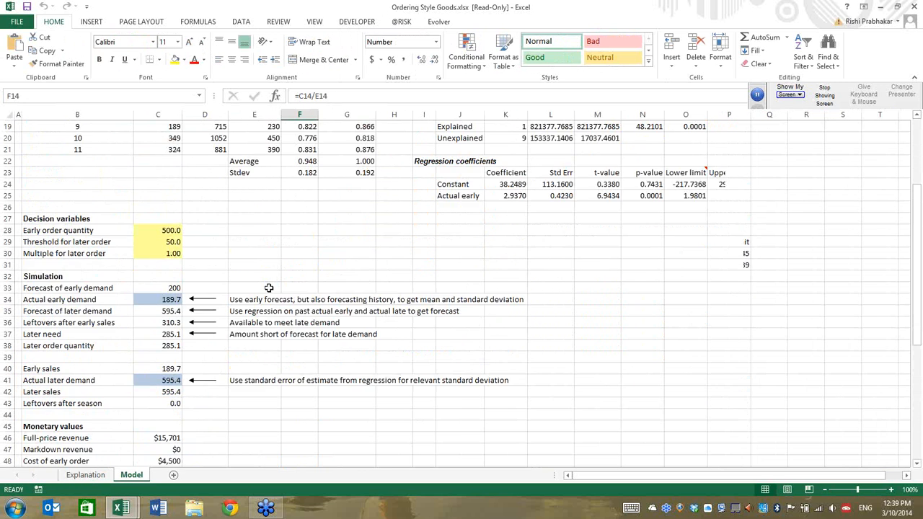
# - Open the RISKOptimizer model definition and check which cell, C51, is set as the optimization target
pyautogui.click(402, 23)
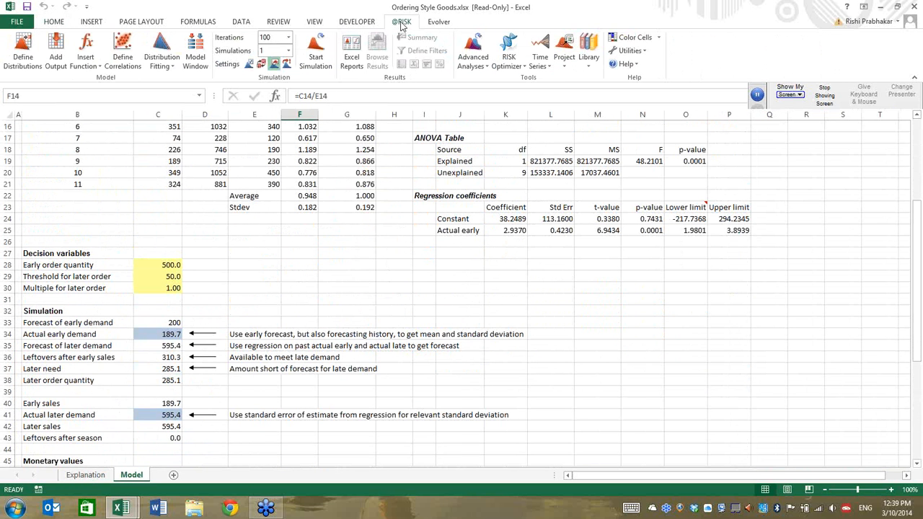
pyautogui.click(513, 62)
pyautogui.click(522, 79)
pyautogui.moveTo(364, 127); pyautogui.dragTo(409, 176)
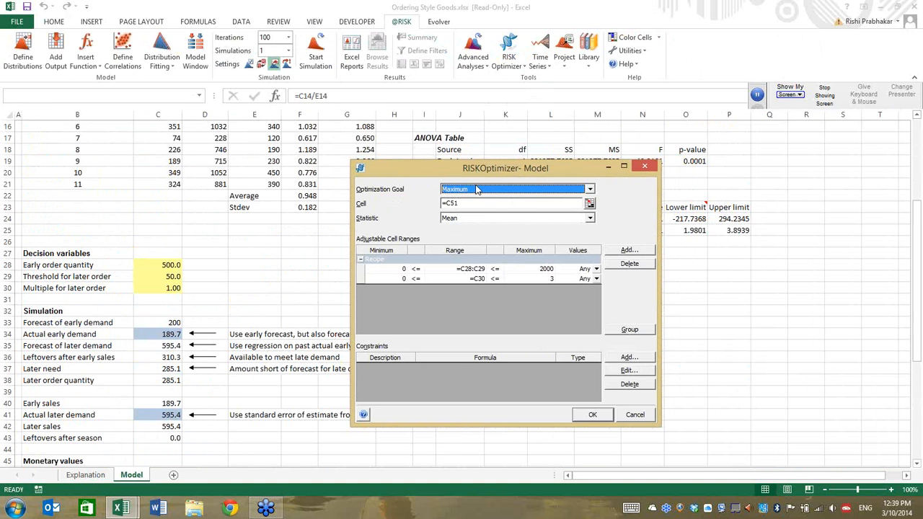
pyautogui.click(590, 204)
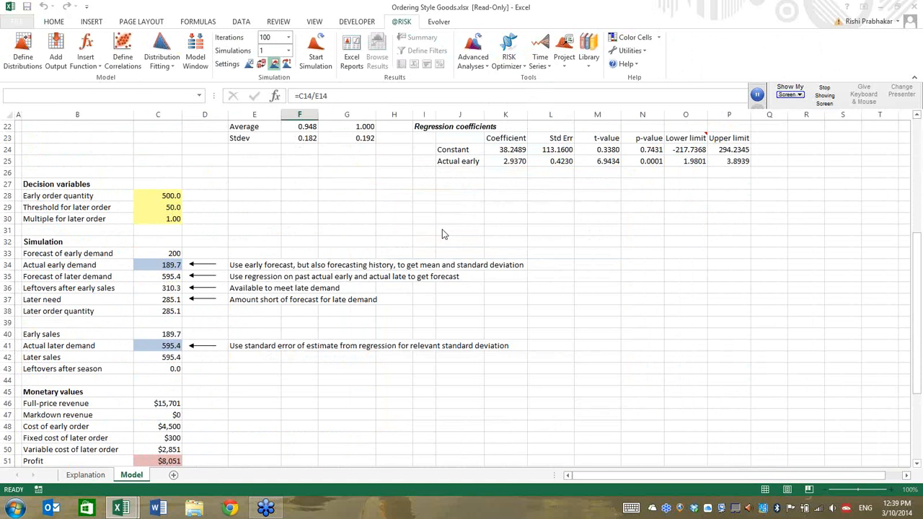
pyautogui.click(444, 229)
# - Check the adjustable cell ranges C28:C29 and C30 on the sheet, and accept the RISKOptimizer model definition
pyautogui.click(471, 271)
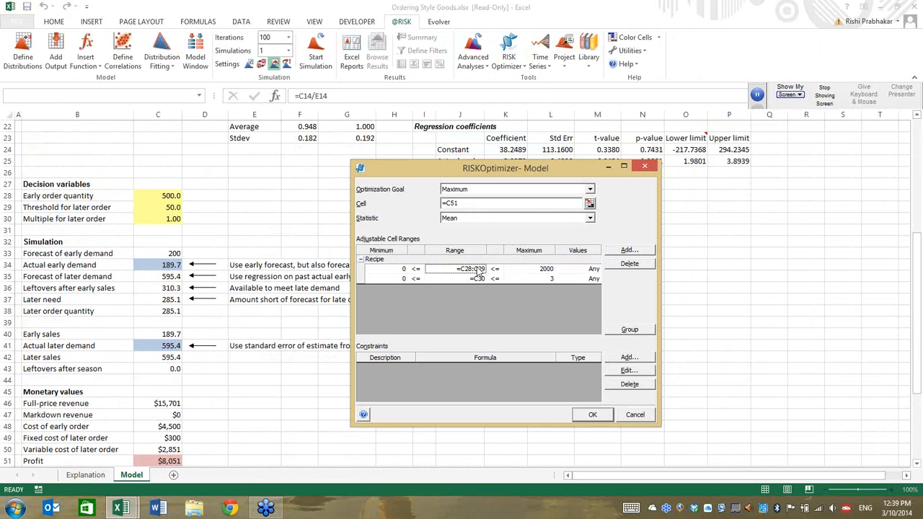
pyautogui.click(482, 273)
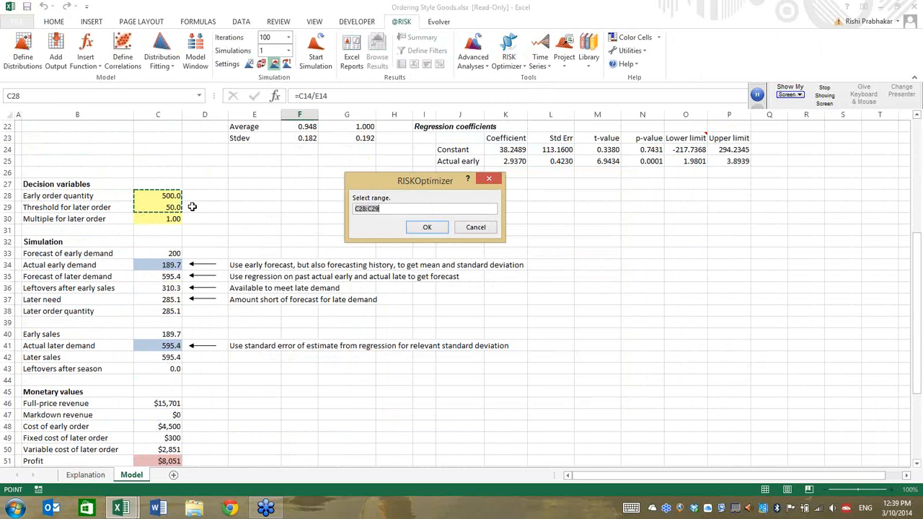
pyautogui.click(426, 227)
pyautogui.click(473, 280)
pyautogui.click(476, 279)
pyautogui.click(482, 279)
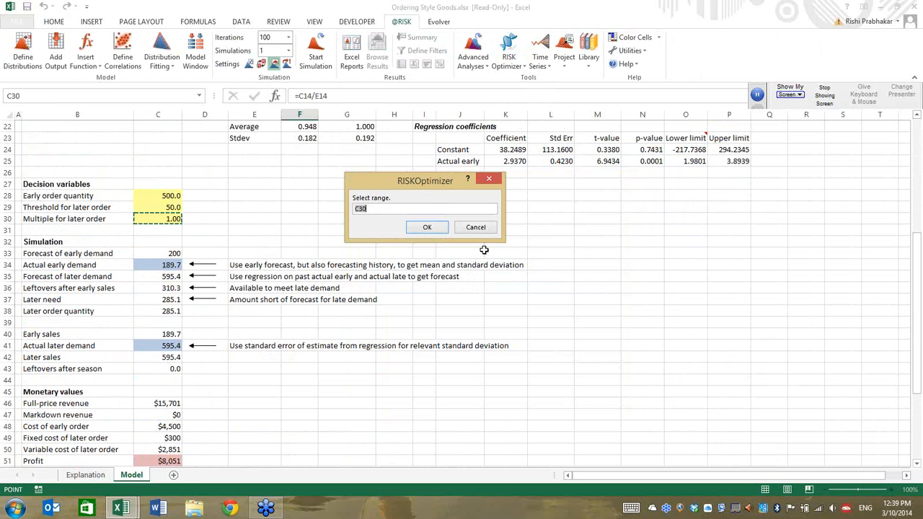
pyautogui.click(427, 228)
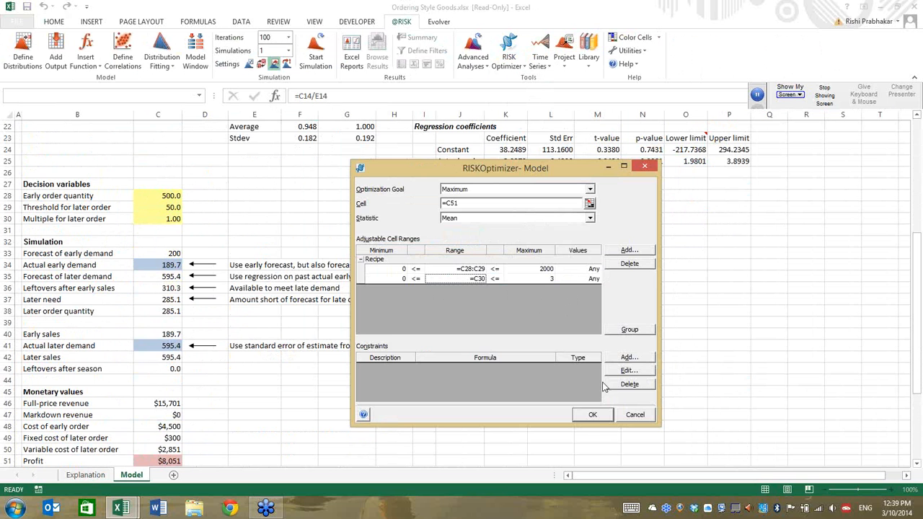
pyautogui.click(593, 416)
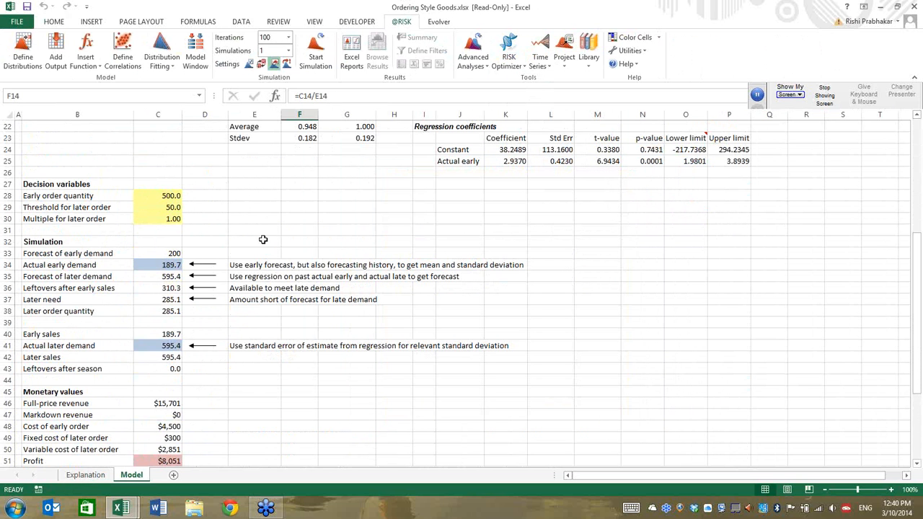
# - Switch the model to random sample values and recalculate it repeatedly to watch the demand and profit cells vary
pyautogui.scroll(2, 226, 236)
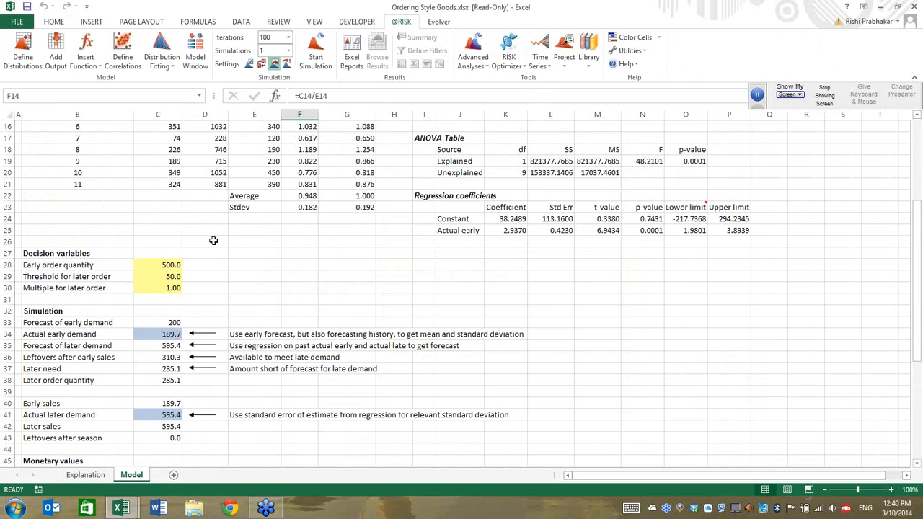
pyautogui.scroll(-2, 190, 215)
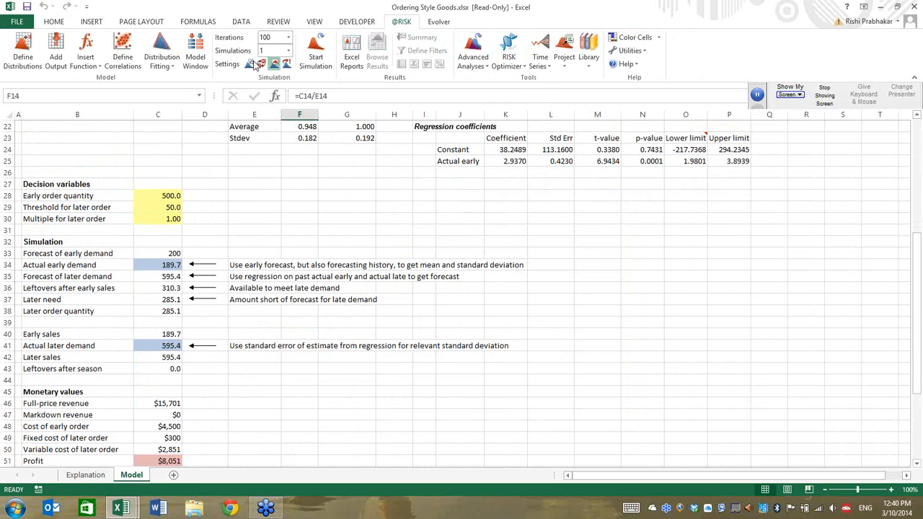
pyautogui.press('F9')
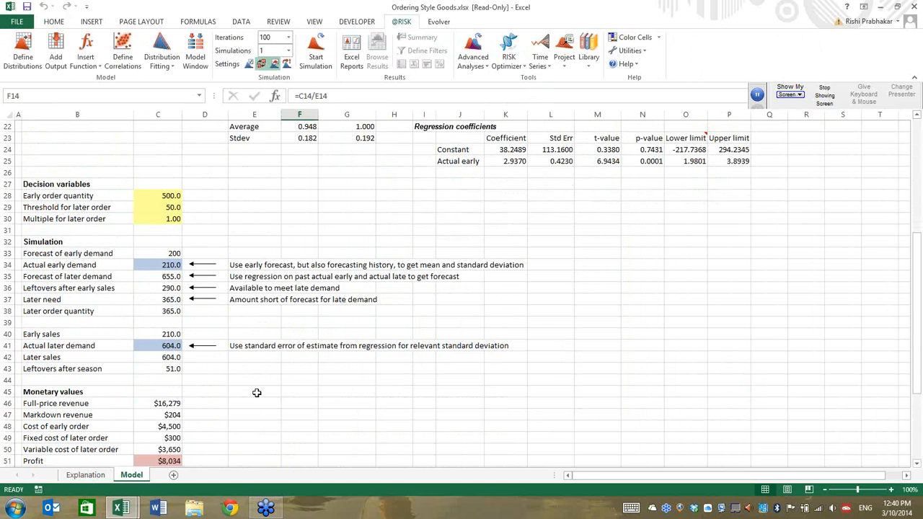
pyautogui.press('F9')
pyautogui.press('F9')
pyautogui.press('F9')
pyautogui.press('F9')
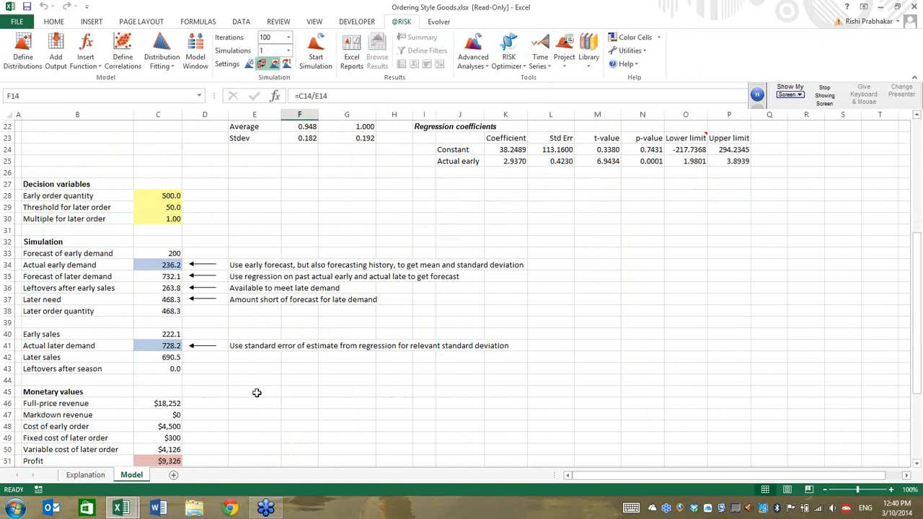
pyautogui.press('F9')
pyautogui.press('F9')
pyautogui.press('F9')
pyautogui.press('F9')
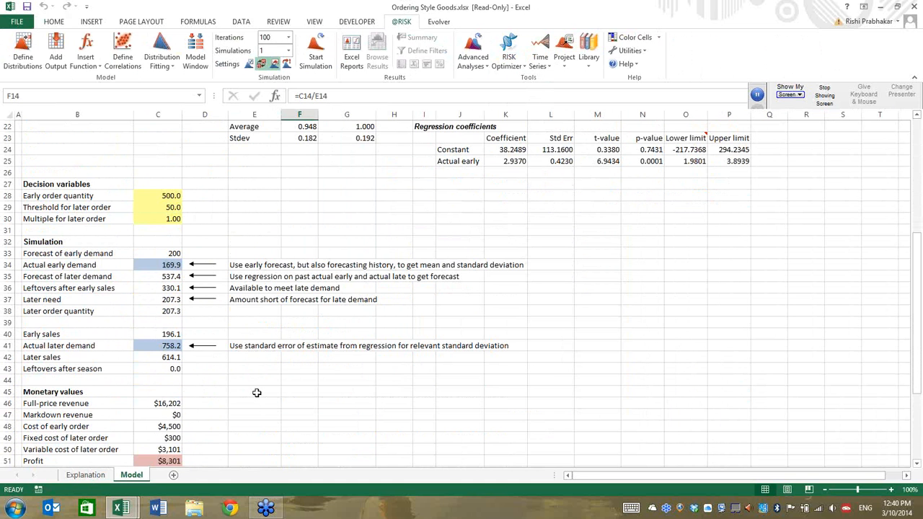
pyautogui.press('F9')
pyautogui.press('F9')
pyautogui.press('F9')
pyautogui.press('F9')
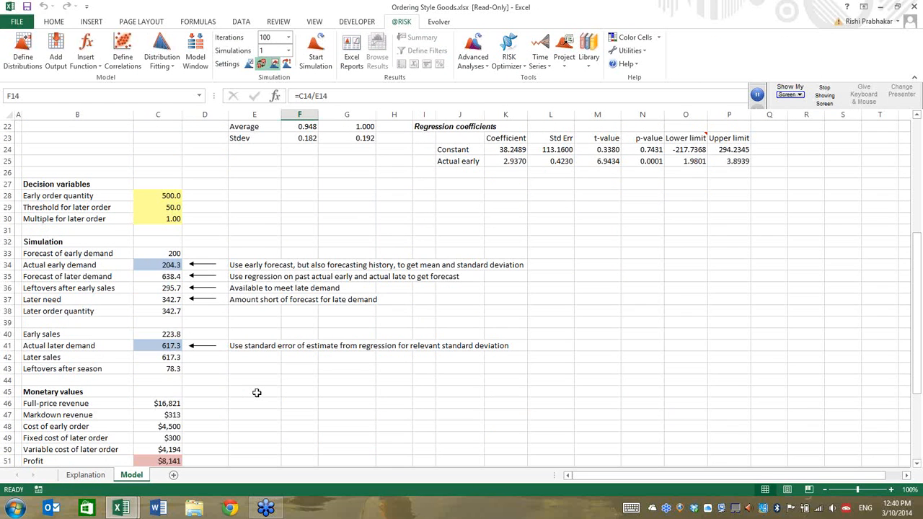
pyautogui.press('F9')
pyautogui.press('F9')
pyautogui.press('F9')
pyautogui.press('F9')
pyautogui.press('F9')
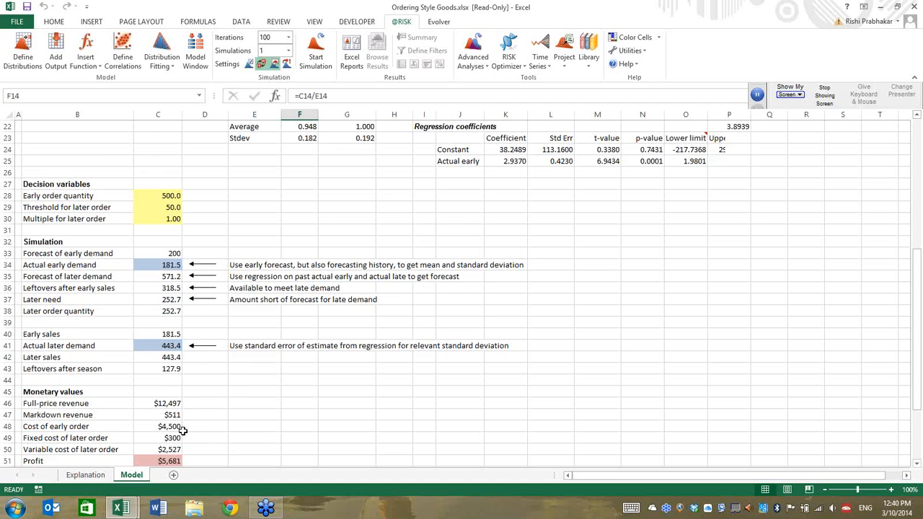
# - Run a 100-iteration simulation with static values restored, examine the Profit distribution for C51 beside the model, and close the graph
pyautogui.scroll(-1, 181, 433)
pyautogui.click(160, 426)
pyautogui.click(287, 65)
pyautogui.click(318, 50)
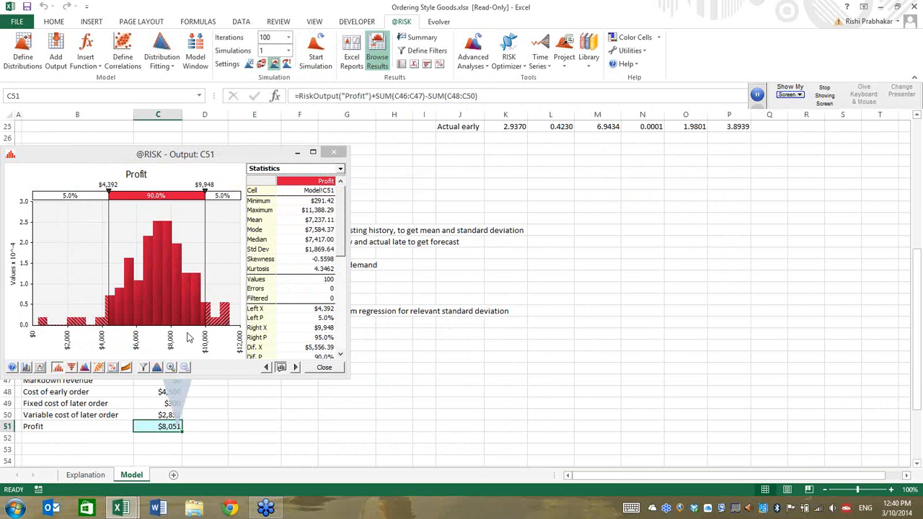
pyautogui.moveTo(178, 157); pyautogui.dragTo(456, 148)
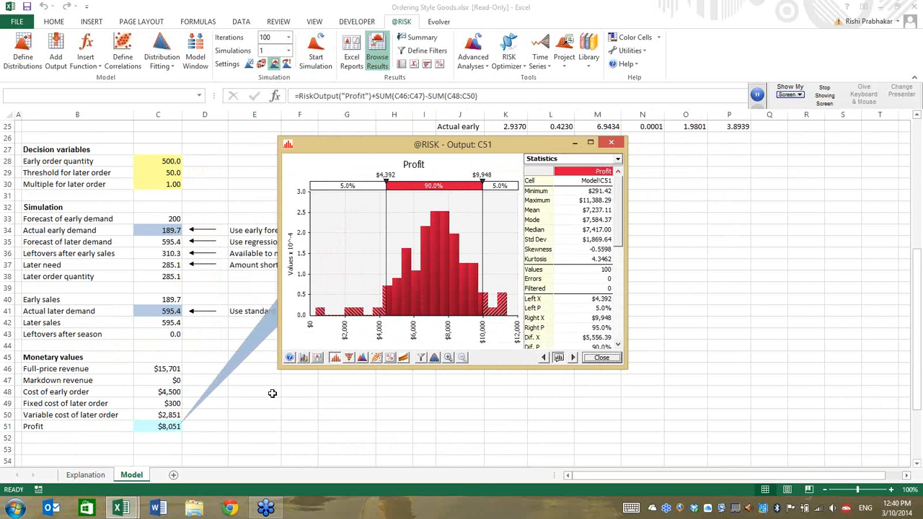
pyautogui.press('Escape')
pyautogui.scroll(1, 315, 241)
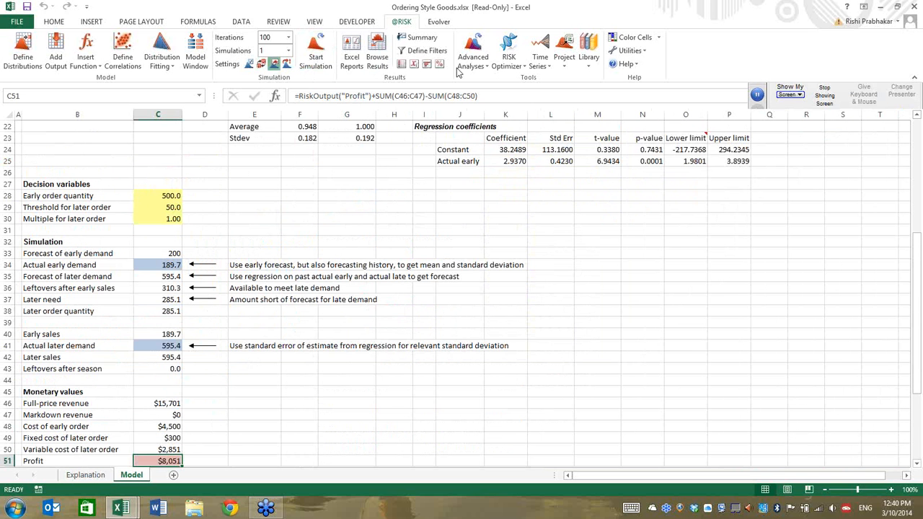
# - Run the RISKOptimizer optimization of mean profit, follow its progress graphs, stop it partway and keep the best solution in the workbook
pyautogui.click(509, 61)
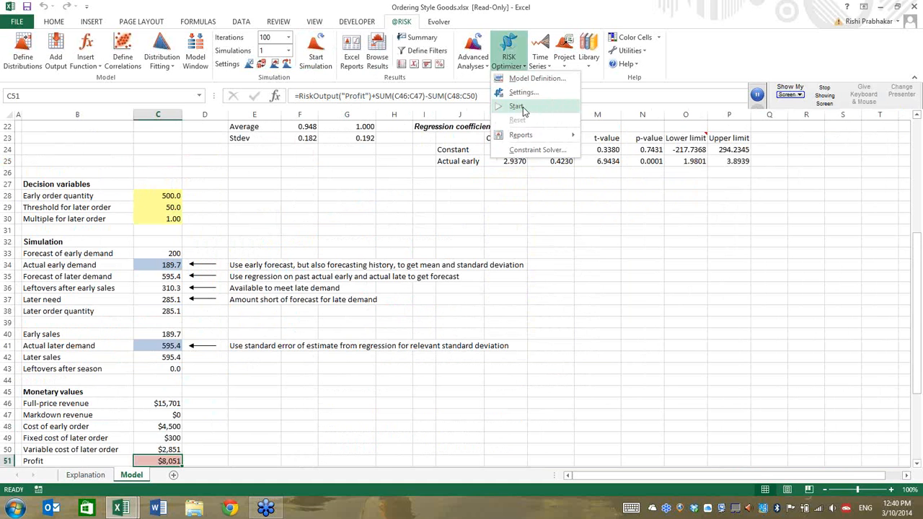
pyautogui.click(521, 106)
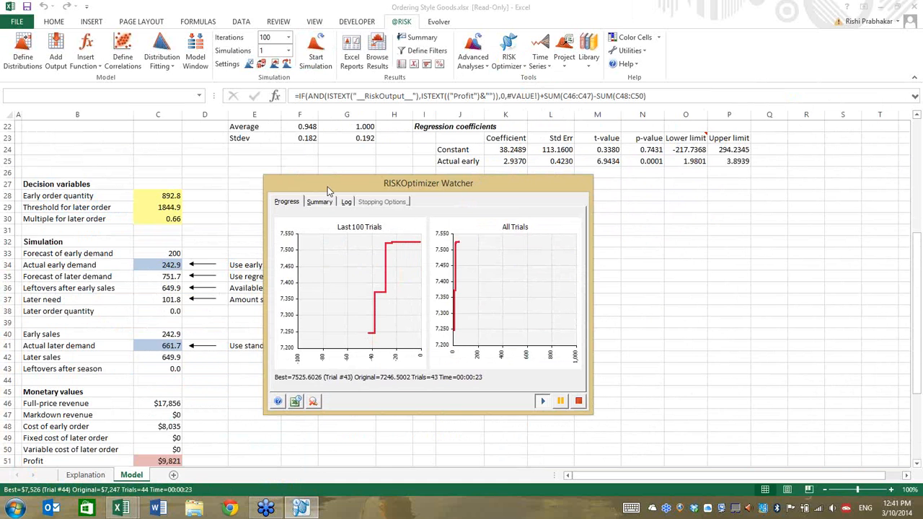
pyautogui.moveTo(328, 190); pyautogui.dragTo(427, 184)
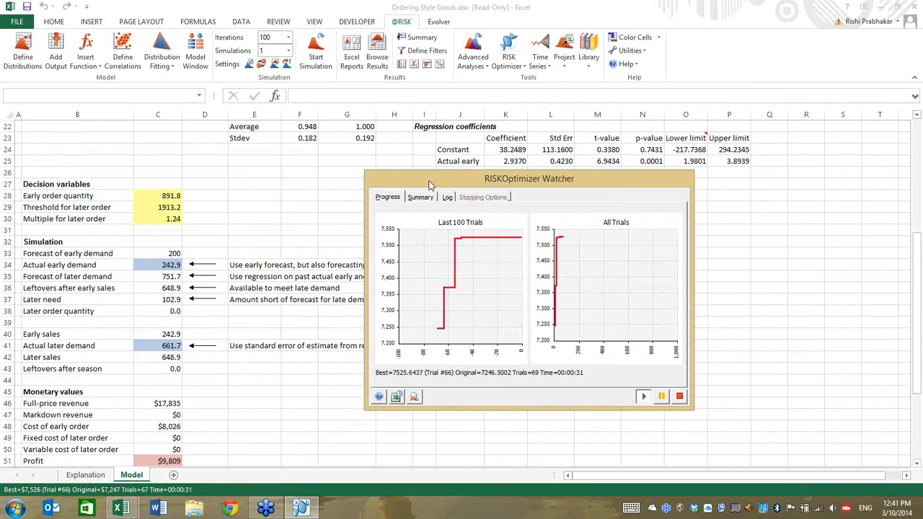
pyautogui.moveTo(429, 185); pyautogui.dragTo(306, 191)
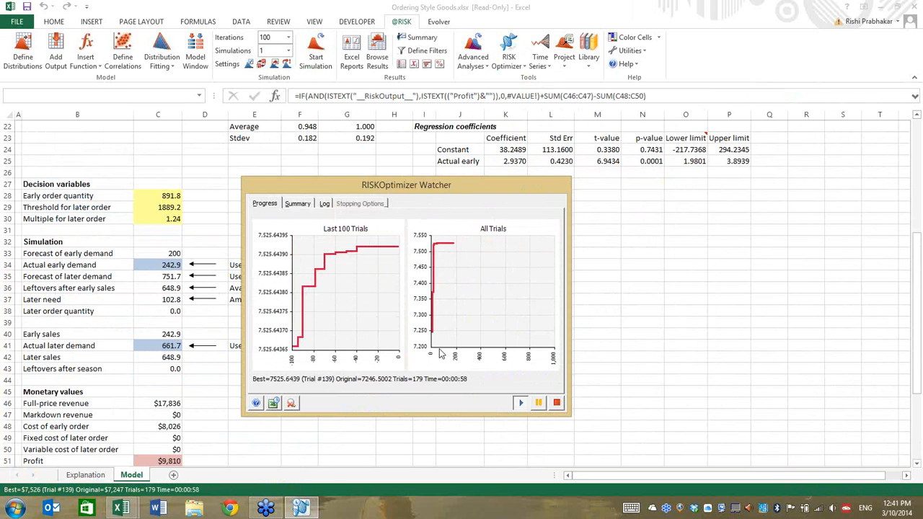
pyautogui.click(556, 403)
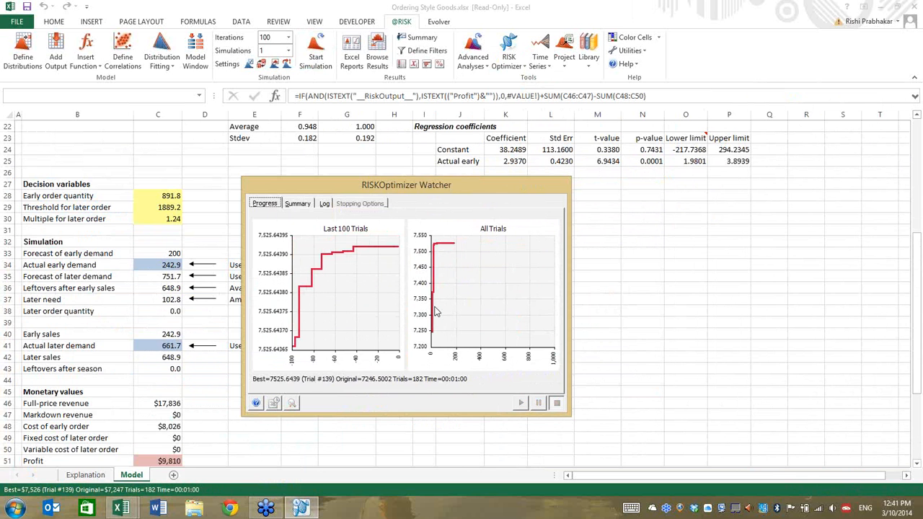
pyautogui.click(543, 404)
# - Browse the Profit results in C51 for the optimized order quantities, examine the distribution and its statistics, and close the graph
pyautogui.scroll(-2, 195, 242)
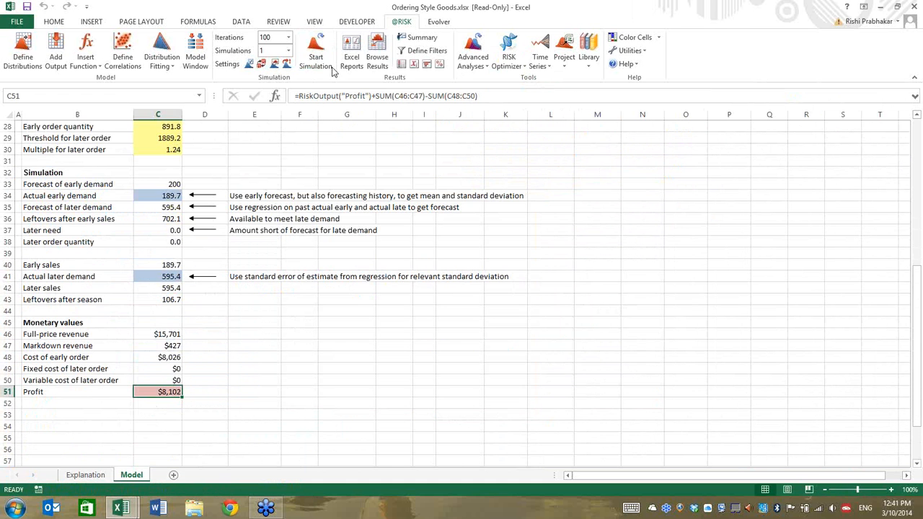
pyautogui.click(377, 57)
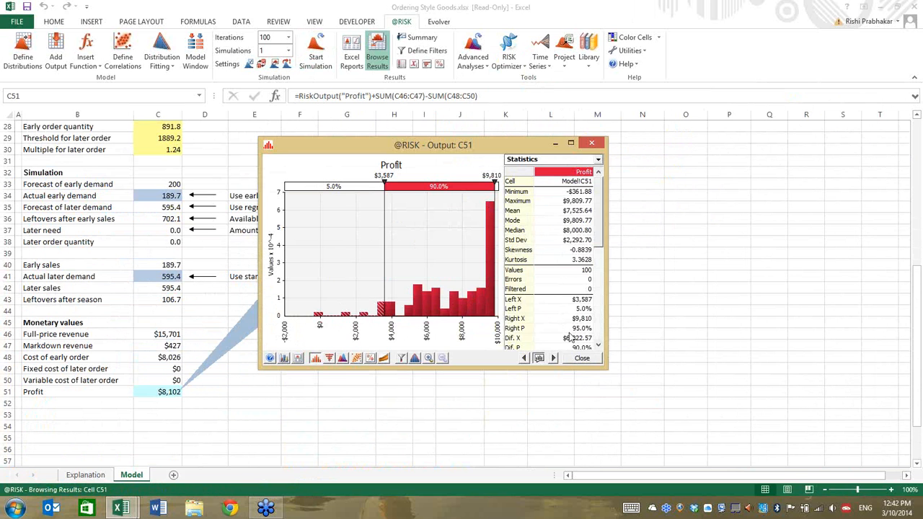
pyautogui.click(581, 359)
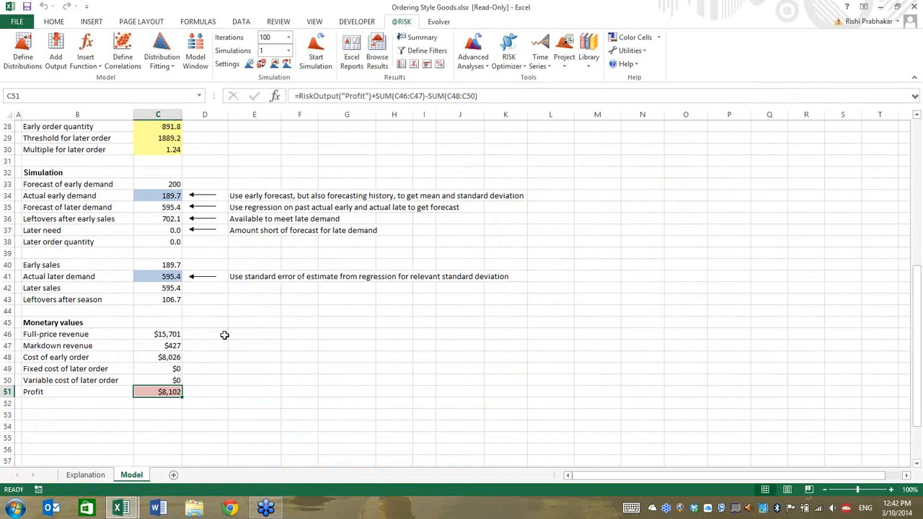
pyautogui.rightClick(165, 392)
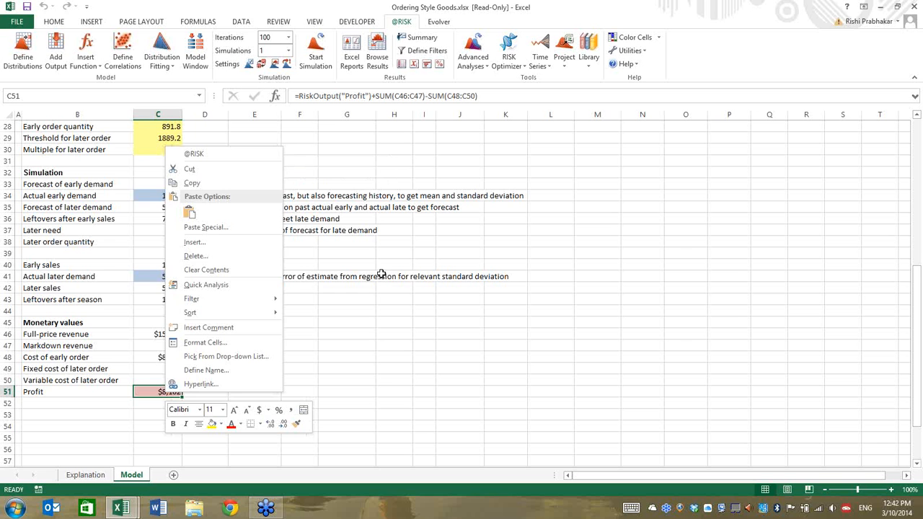
pyautogui.press('Escape')
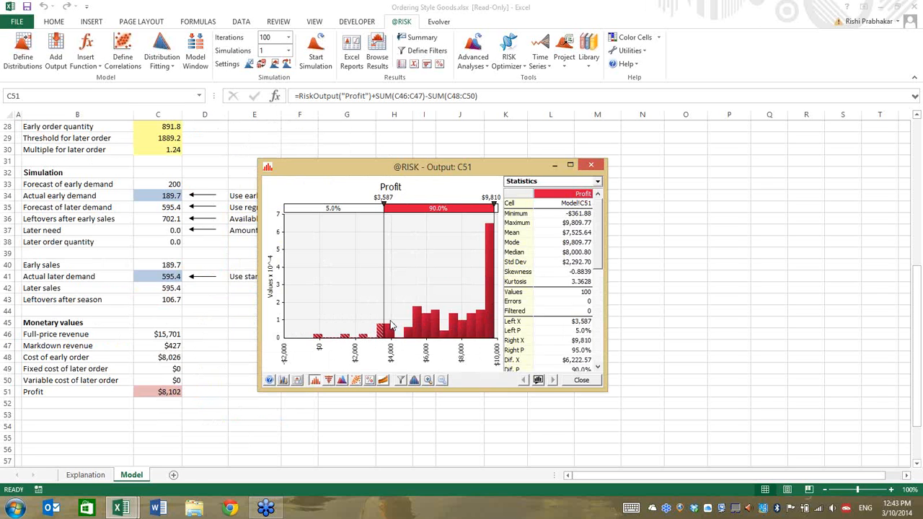
pyautogui.click(580, 380)
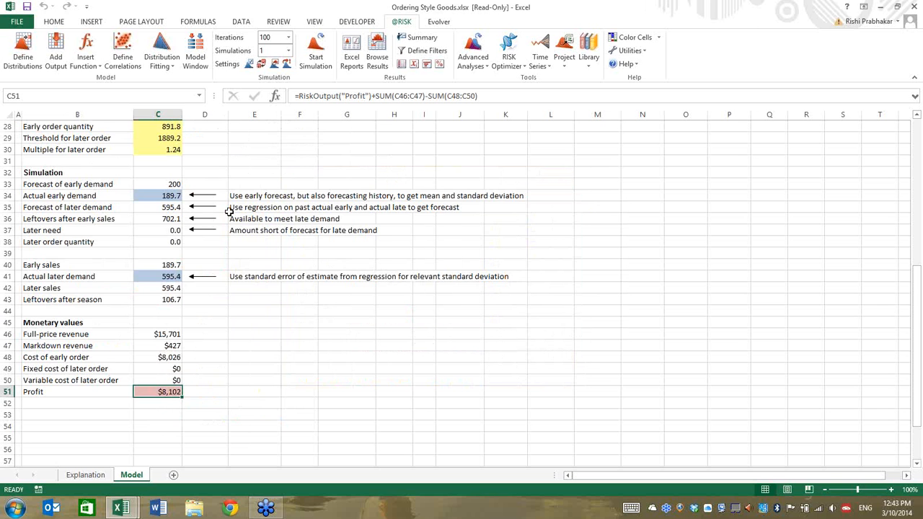
# - Review the optimized decision variables in C28:C30 and the Profit output in C51
pyautogui.scroll(1, 228, 211)
pyautogui.moveTo(159, 161); pyautogui.dragTo(157, 181)
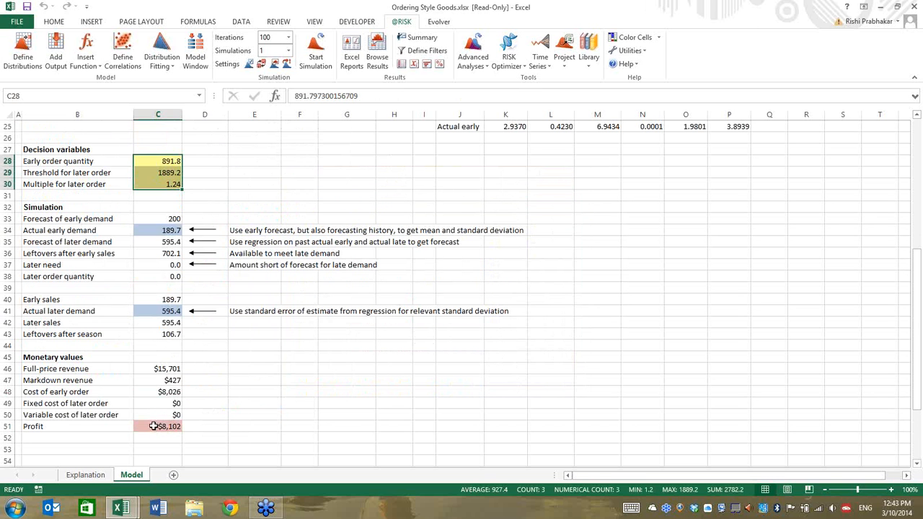
pyautogui.click(155, 426)
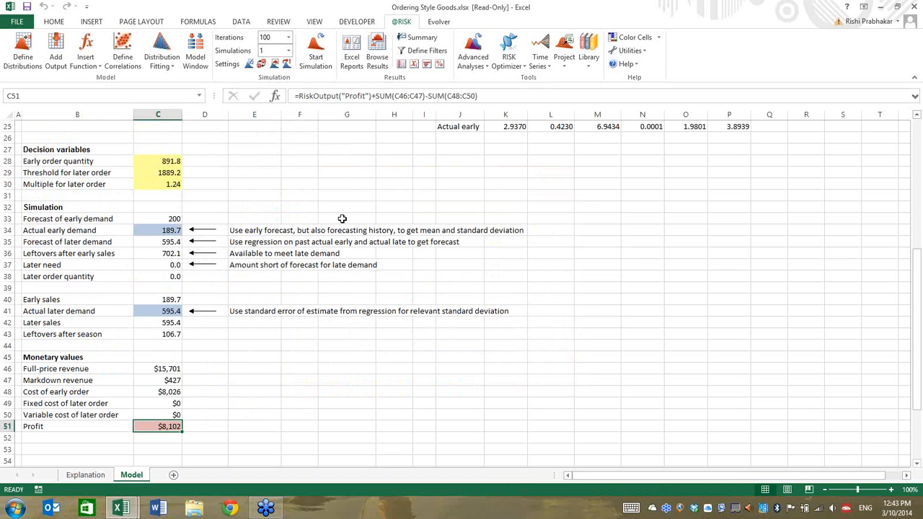
# - Open the RISKOptimizer model definition and add a new constraint with Profit cell C51 as its range to constrain
pyautogui.click(517, 70)
pyautogui.click(518, 78)
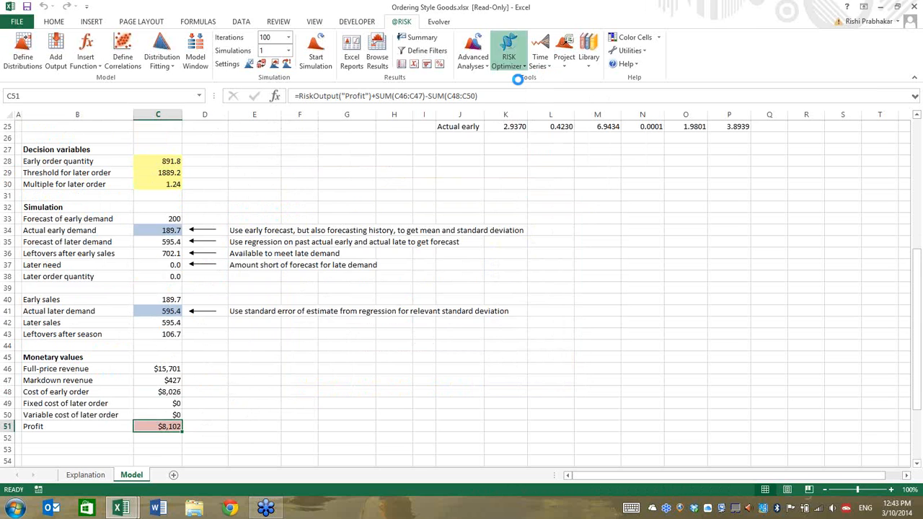
pyautogui.click(426, 332)
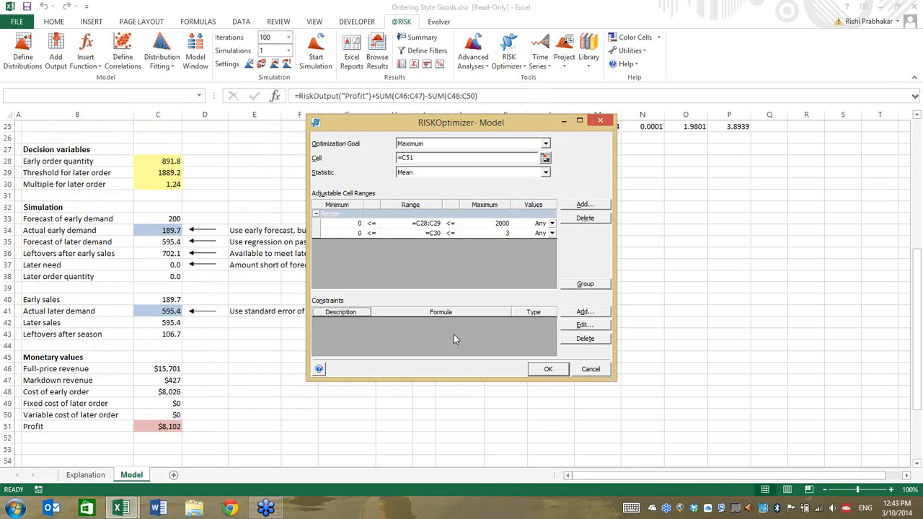
pyautogui.click(584, 312)
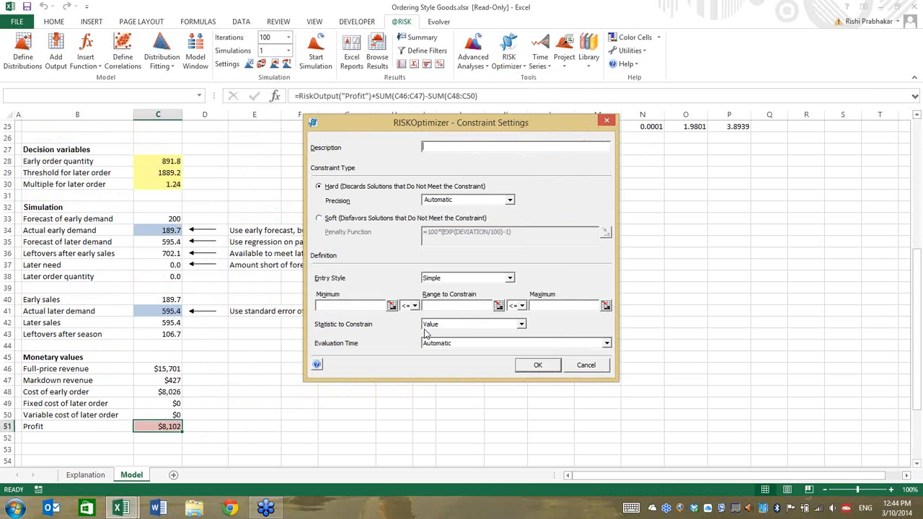
pyautogui.click(498, 306)
pyautogui.click(157, 426)
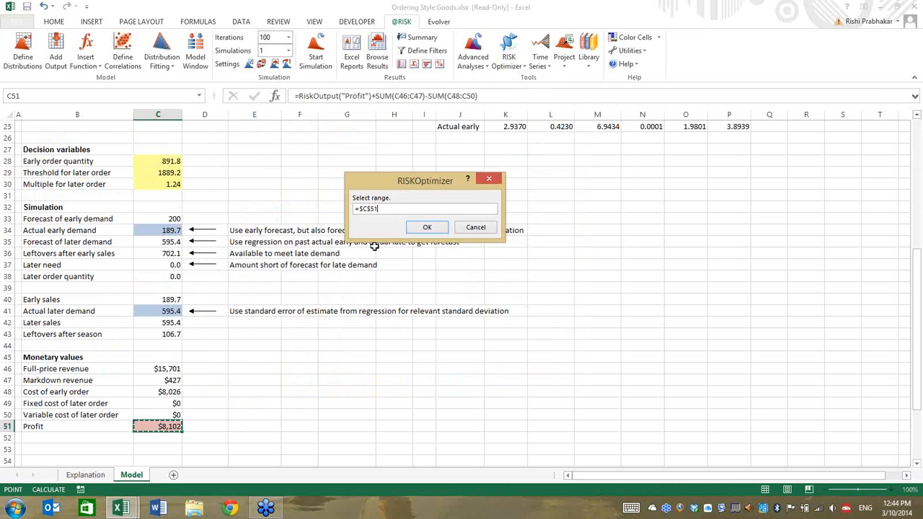
pyautogui.click(421, 230)
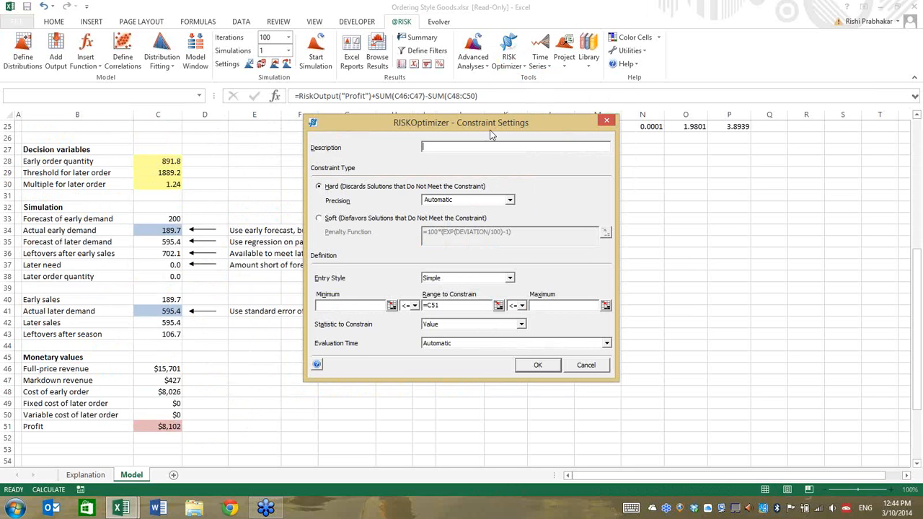
# - Constrain the standard deviation of C51 to a maximum of 2000 as a hard constraint, and accept the constraint and model definition
pyautogui.moveTo(492, 128); pyautogui.dragTo(470, 90)
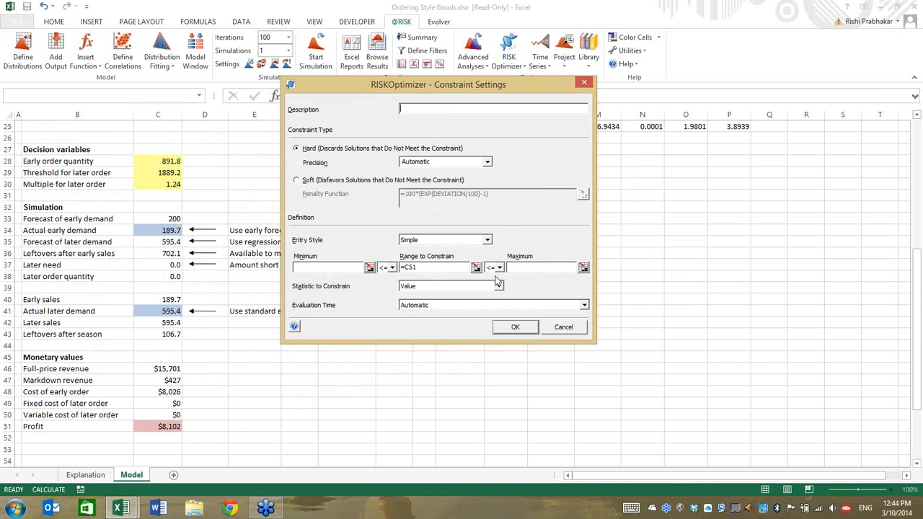
pyautogui.click(499, 286)
pyautogui.click(500, 298)
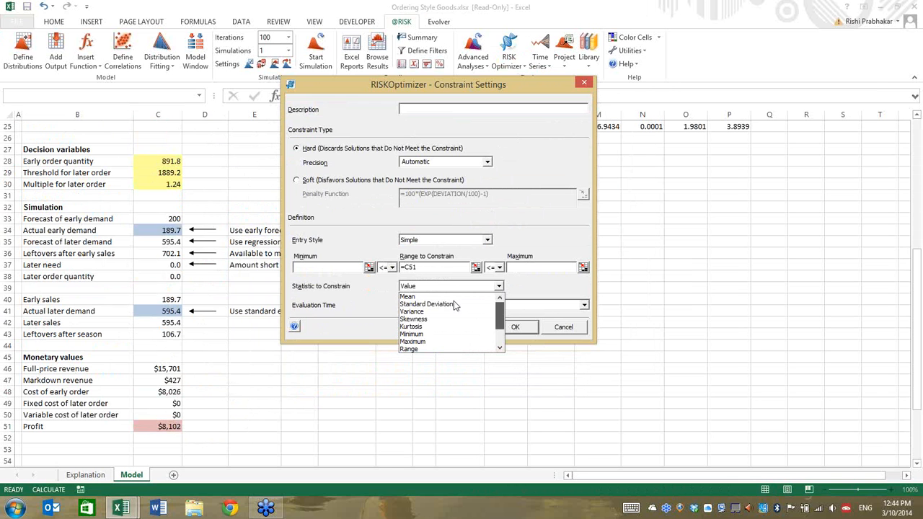
pyautogui.click(456, 304)
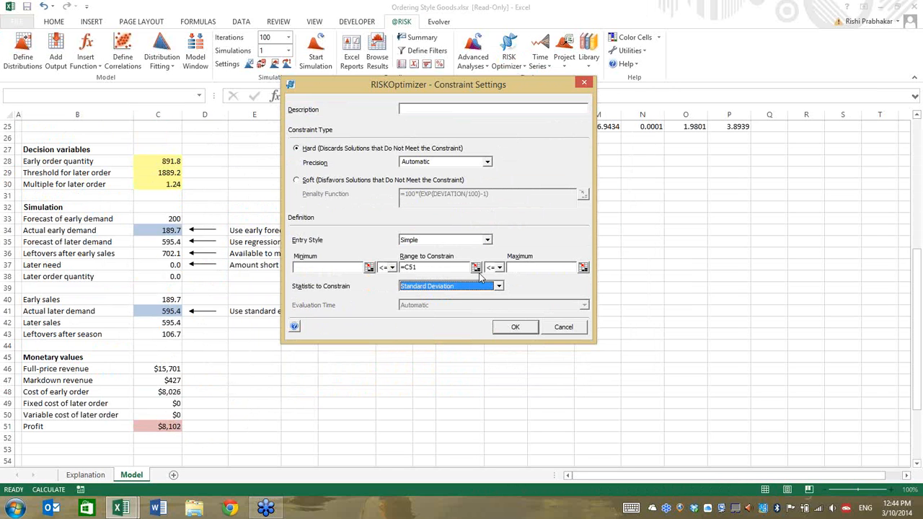
pyautogui.click(526, 268)
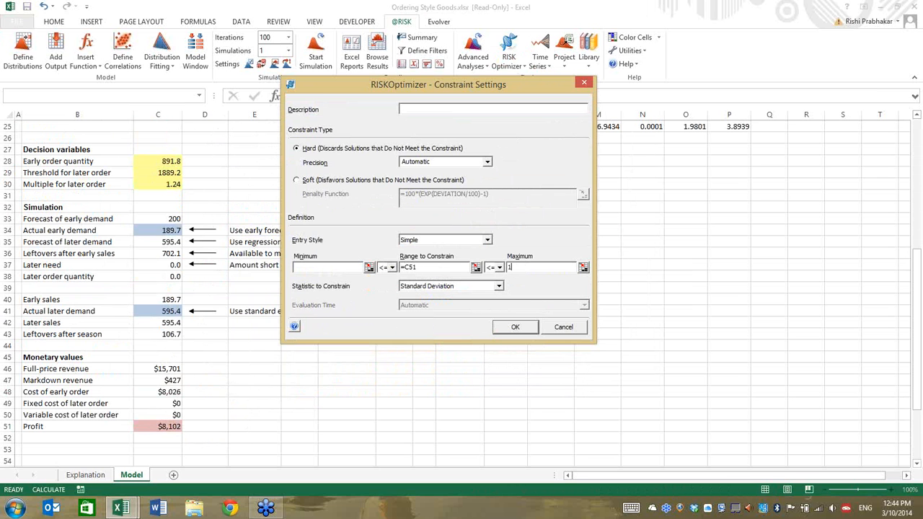
pyautogui.write('1500')
pyautogui.doubleClick(552, 267)
pyautogui.write('2000')
pyautogui.click(525, 266)
pyautogui.click(515, 327)
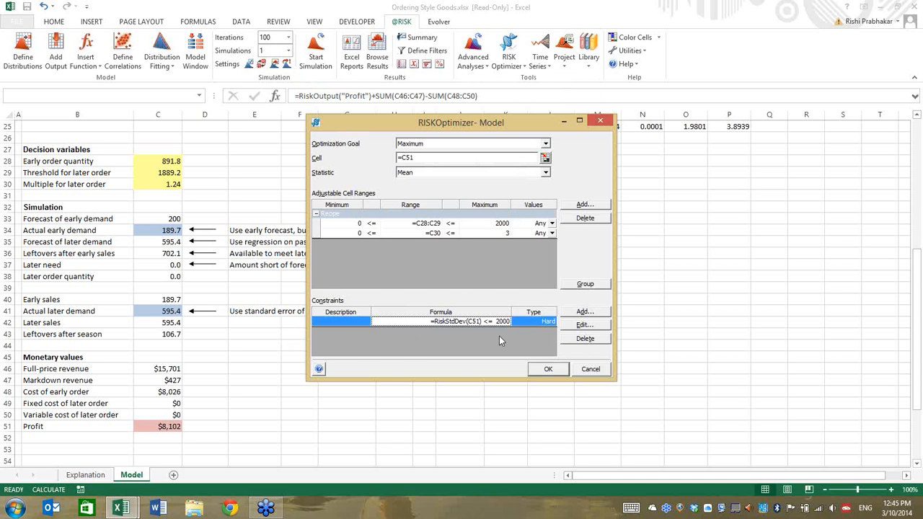
pyautogui.click(548, 370)
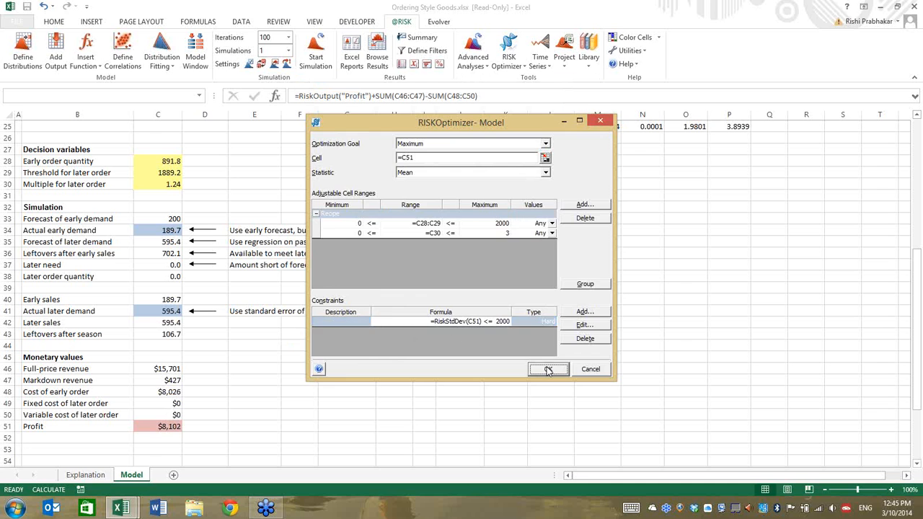
# - Reset the RISKOptimizer adjustable cells to their original values
pyautogui.click(519, 66)
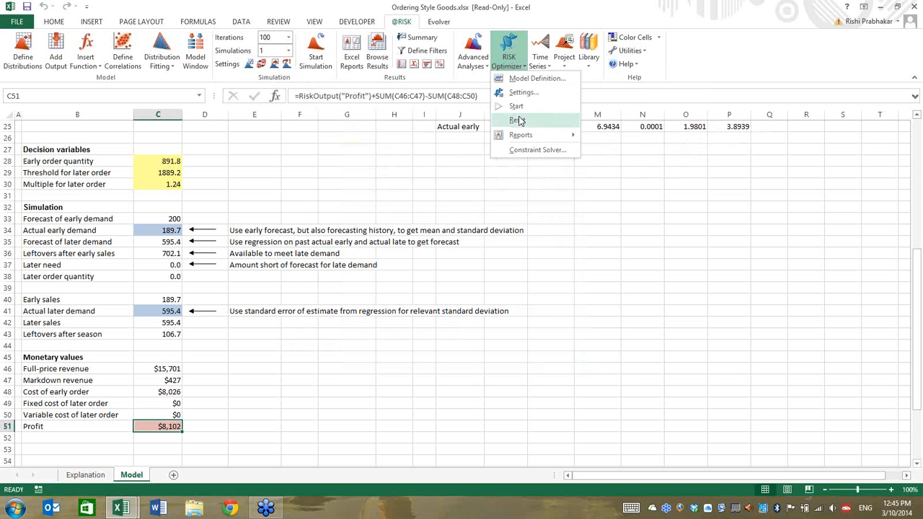
pyautogui.click(518, 119)
pyautogui.click(499, 288)
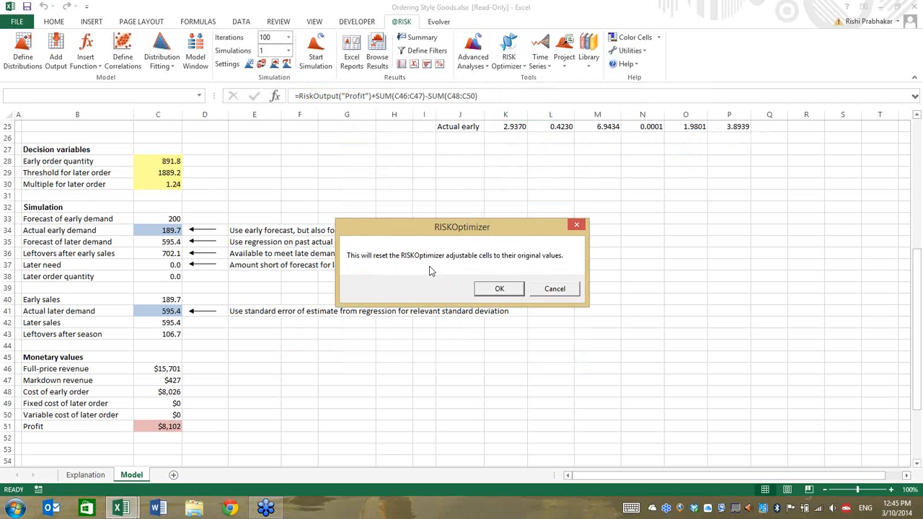
# - Run a 100-iteration simulation with the original order values, check the standard deviation in the Profit graph, and close the graph
pyautogui.click(317, 57)
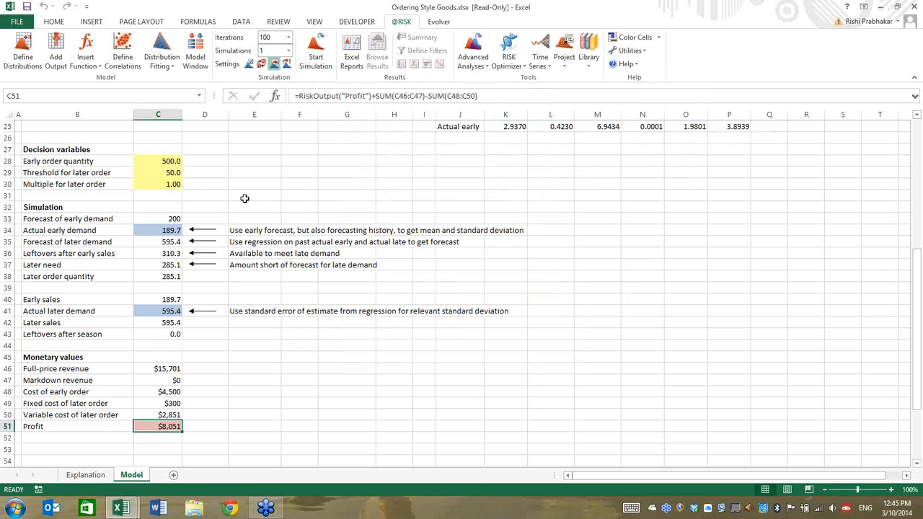
pyautogui.click(318, 48)
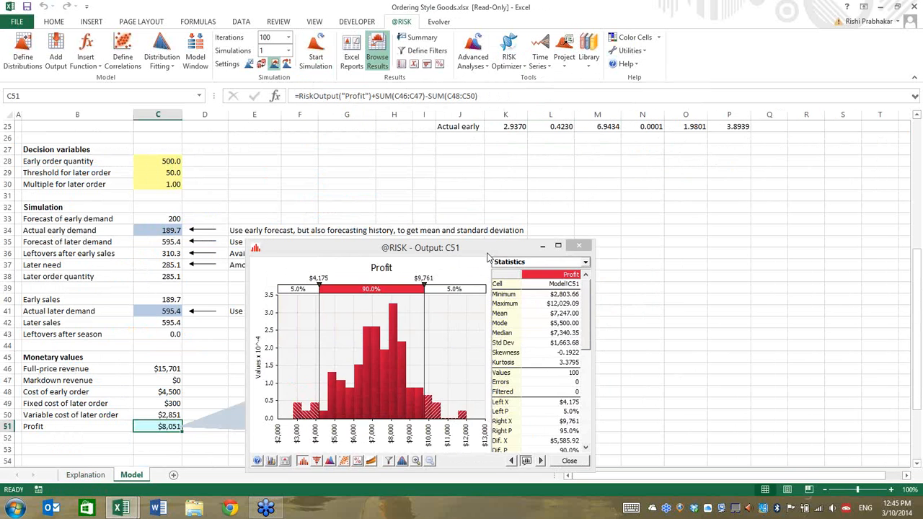
pyautogui.moveTo(487, 254); pyautogui.dragTo(522, 149)
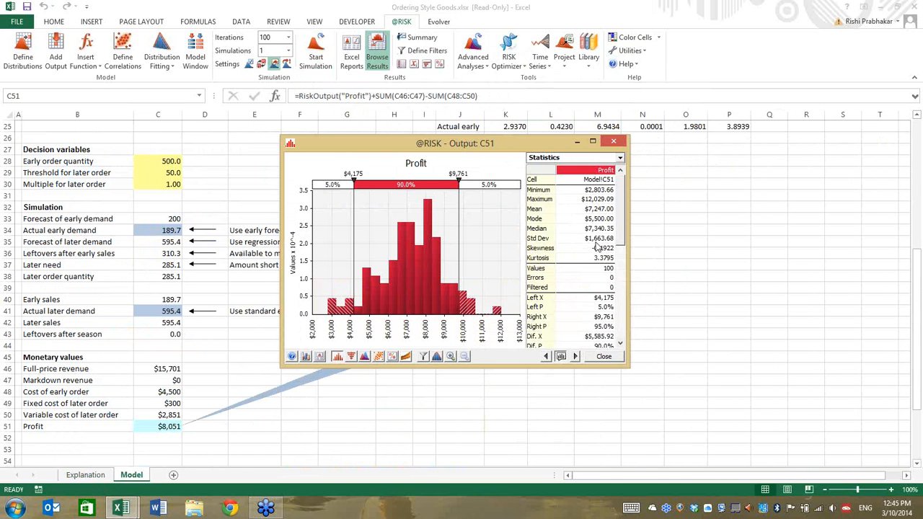
pyautogui.click(604, 357)
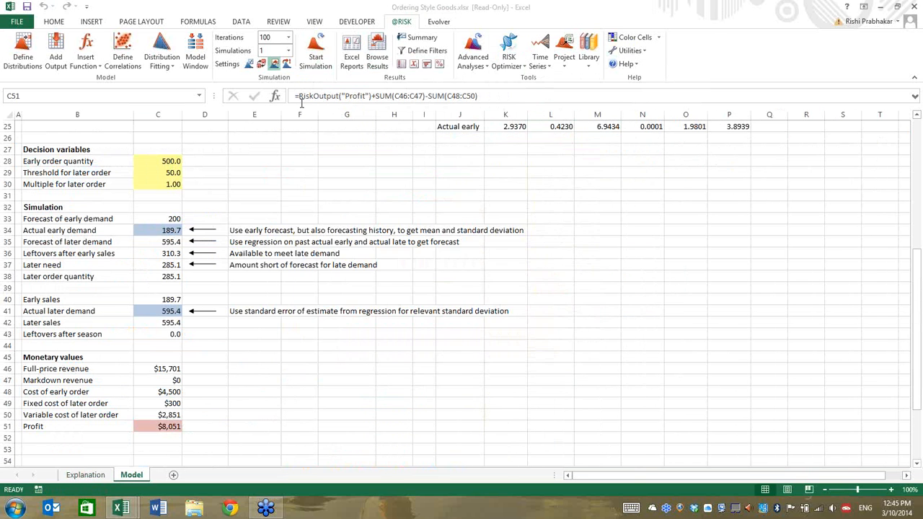
# - Run the optimization with the standard deviation constraint, check its trial log, and keep the best solution without generating reports
pyautogui.click(506, 64)
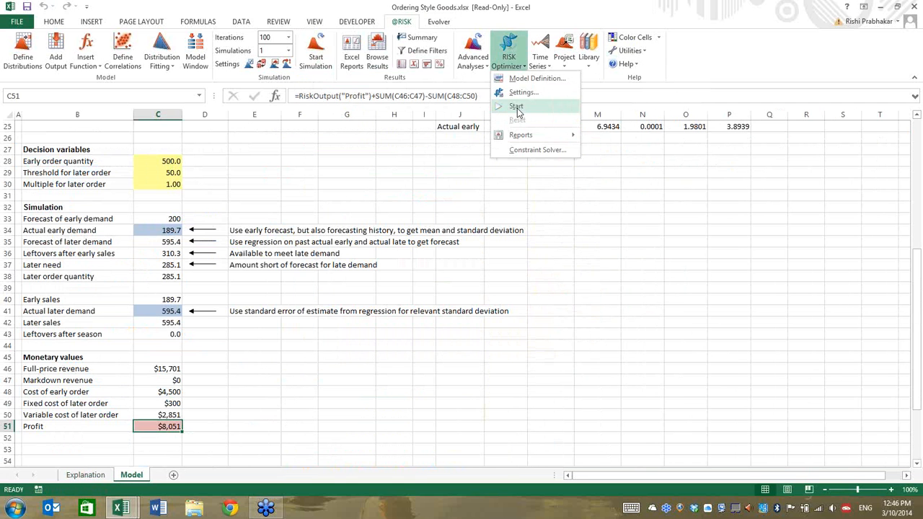
pyautogui.click(517, 106)
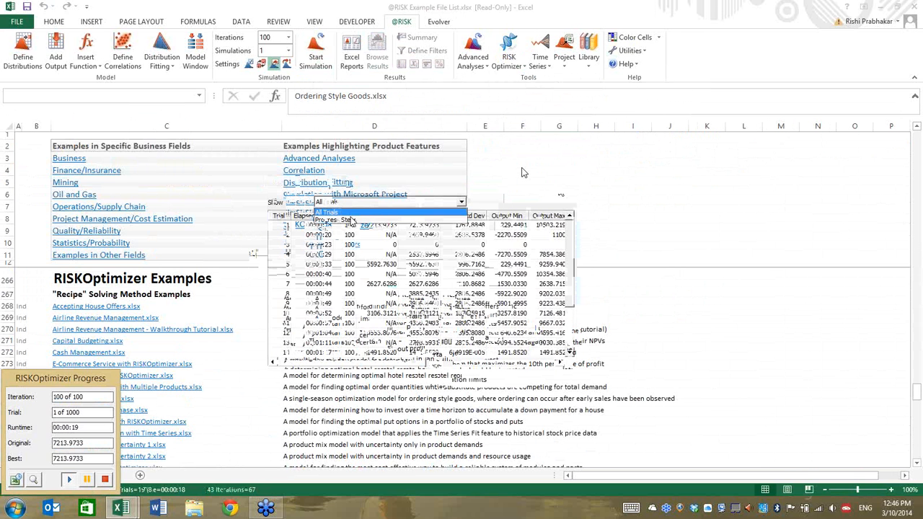
pyautogui.click(463, 220)
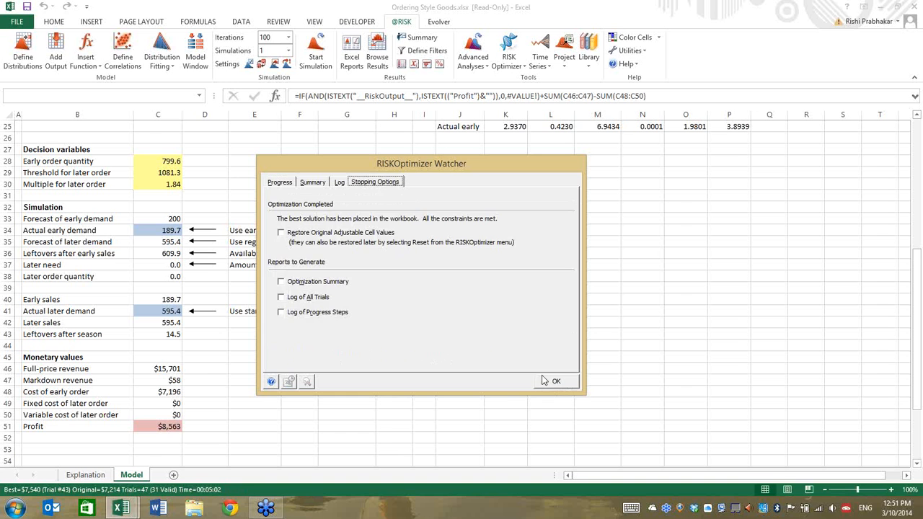
pyautogui.click(554, 382)
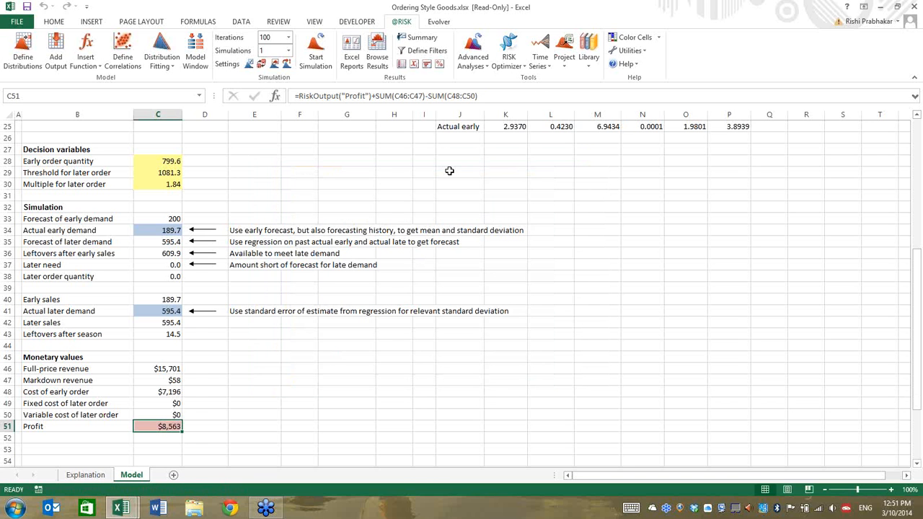
# - Run a 100-iteration simulation of the constrained optimal solution and examine the Profit distribution for C51
pyautogui.click(324, 48)
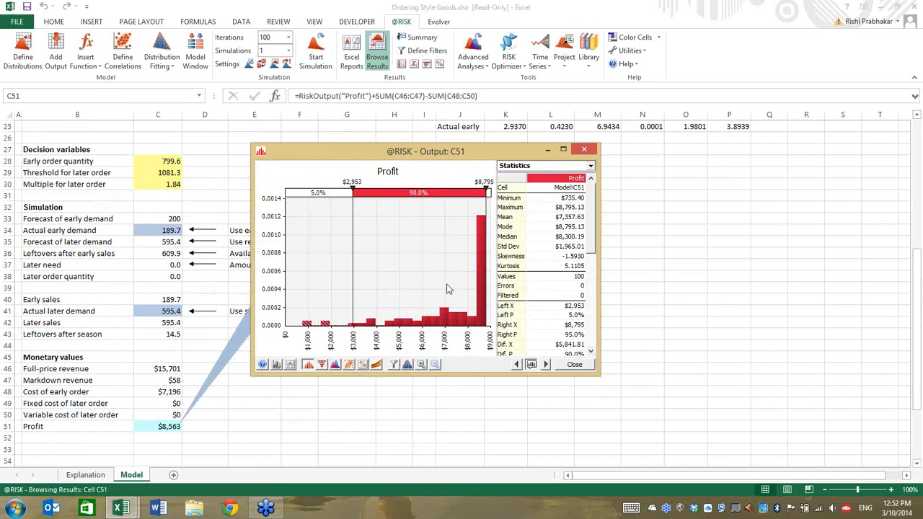
# - Close the Profit graph and the Ordering Style Goods workbook without saving, returning to the "Recipe" Solving Method Examples heading in the example list
pyautogui.click(574, 366)
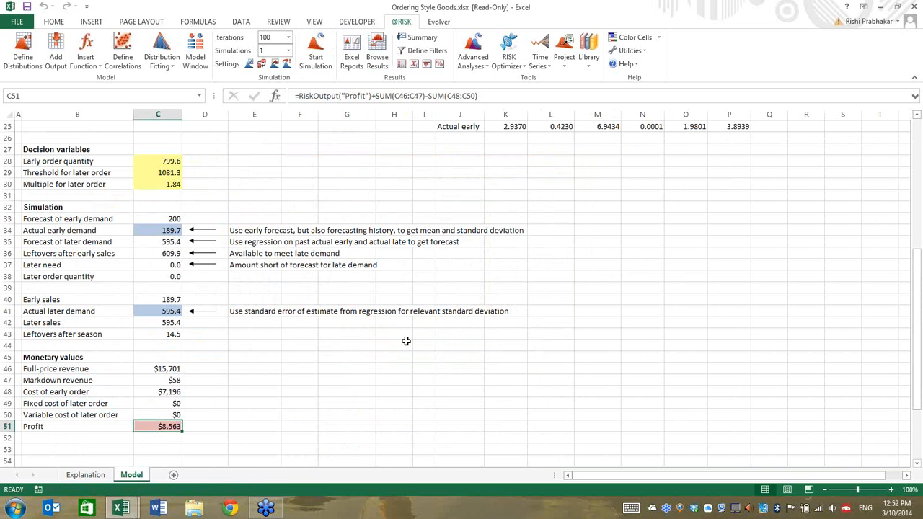
pyautogui.hotkey('alt', 'F4')
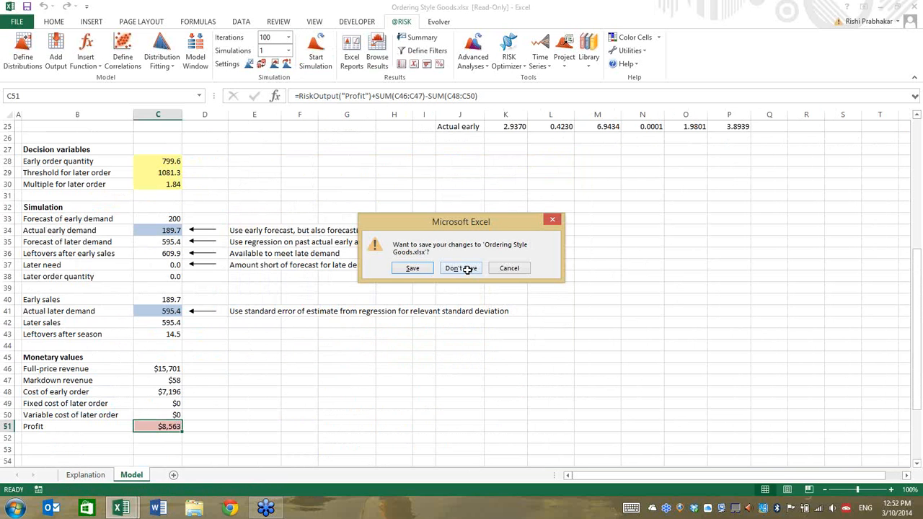
pyautogui.click(467, 269)
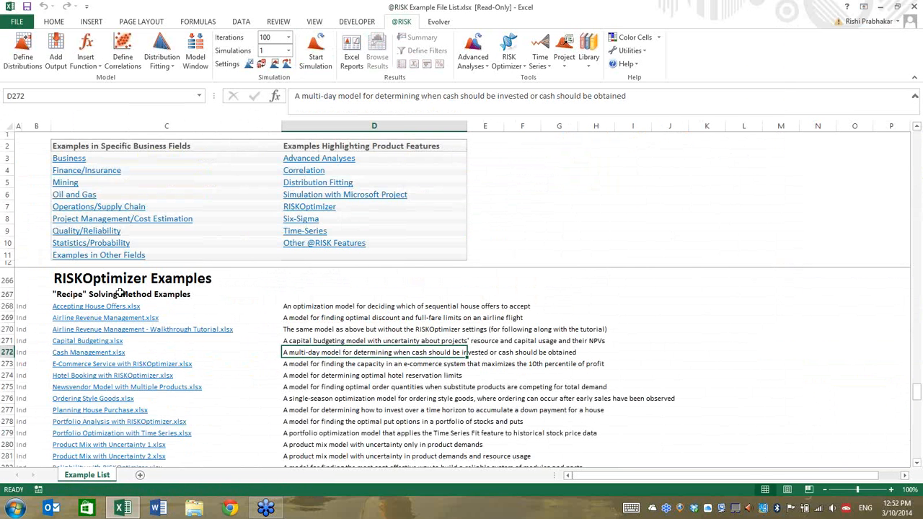
pyautogui.click(98, 291)
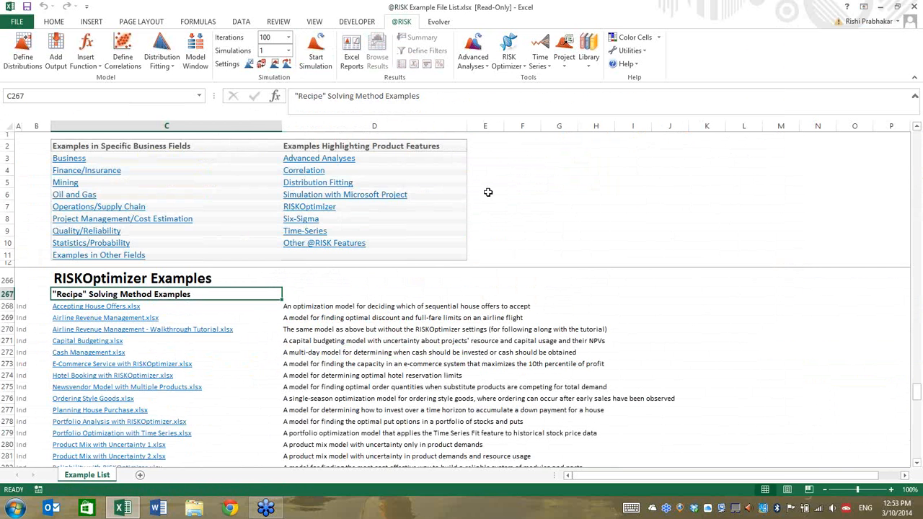
# - Start a RISKOptimizer model definition for cell D267 and add F266:I267 as its adjustable cell range
pyautogui.click(358, 292)
pyautogui.click(512, 65)
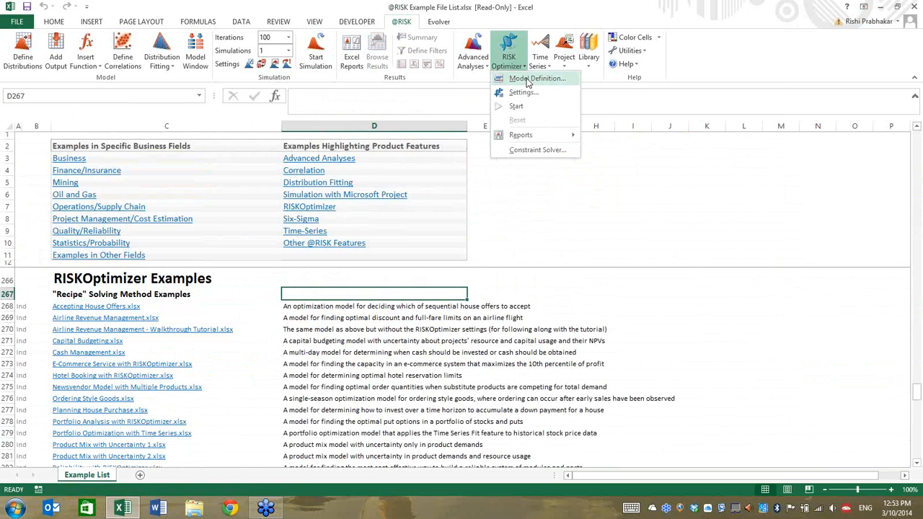
pyautogui.click(528, 79)
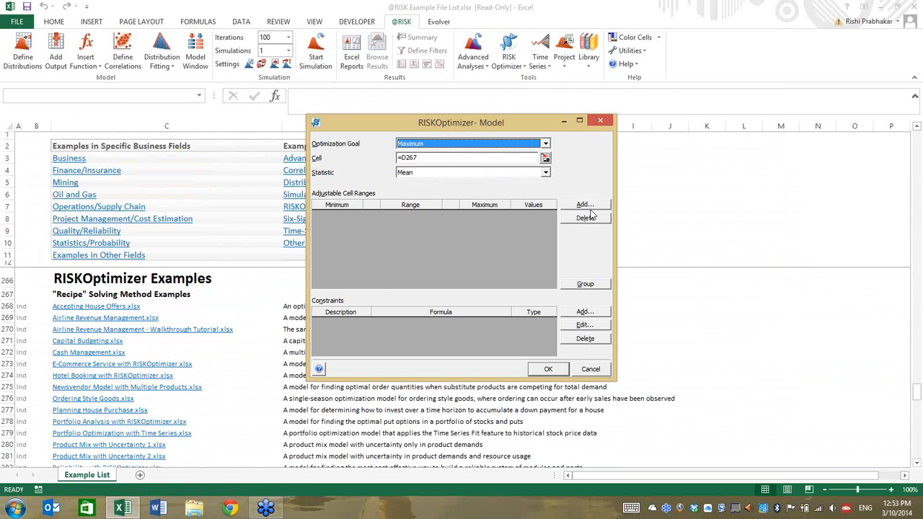
pyautogui.click(584, 205)
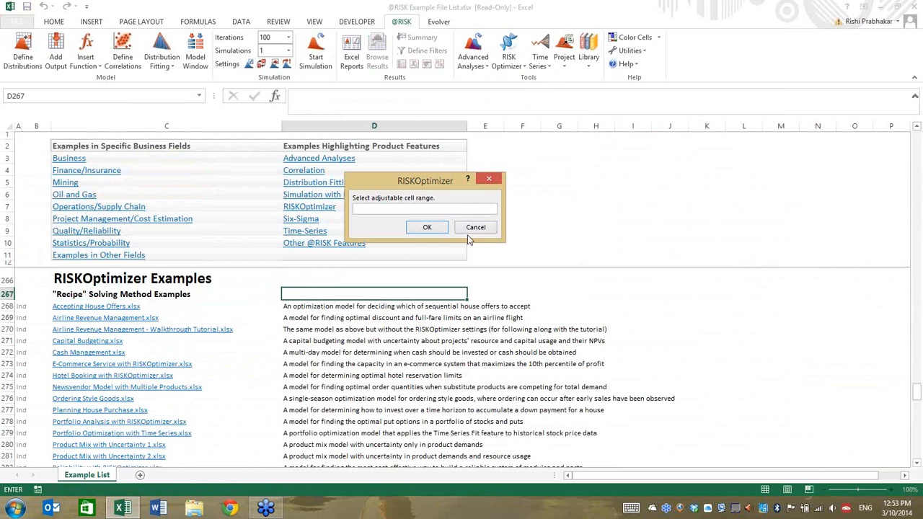
pyautogui.moveTo(539, 290); pyautogui.dragTo(643, 287)
pyautogui.press('Return')
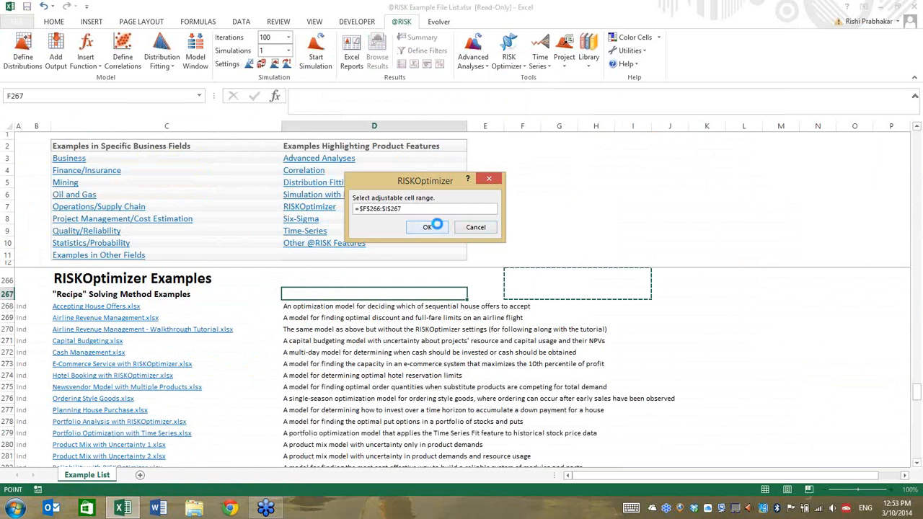
# - Review the solving methods available for the adjustable cell group, keep Recipe, and discard the model definition
pyautogui.click(585, 283)
pyautogui.click(591, 295)
pyautogui.click(568, 242)
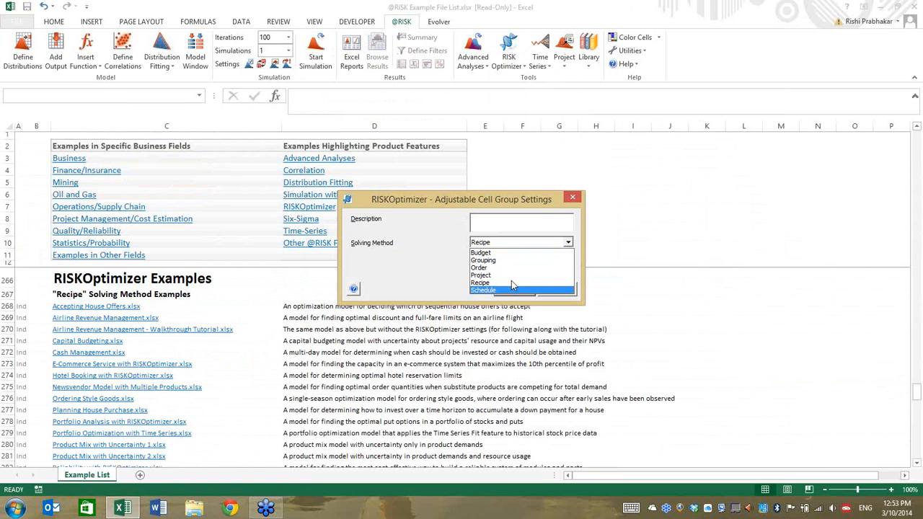
pyautogui.click(516, 243)
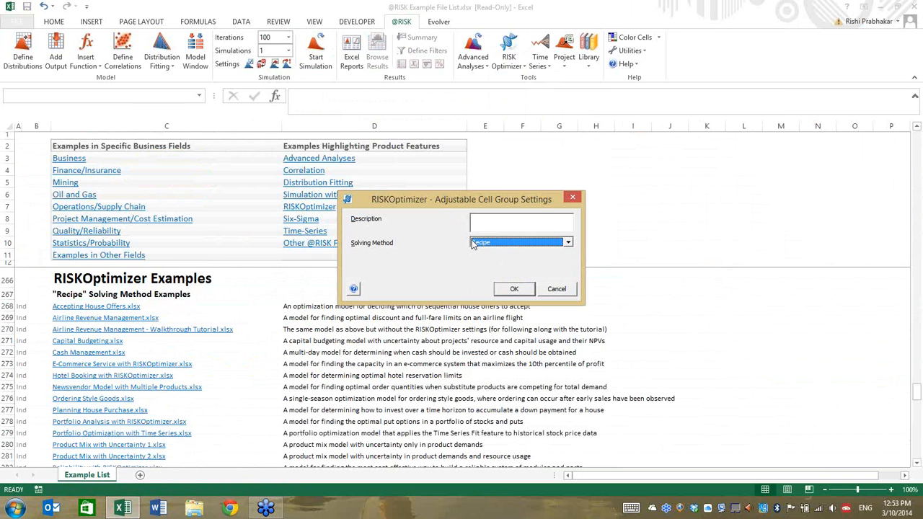
pyautogui.click(514, 289)
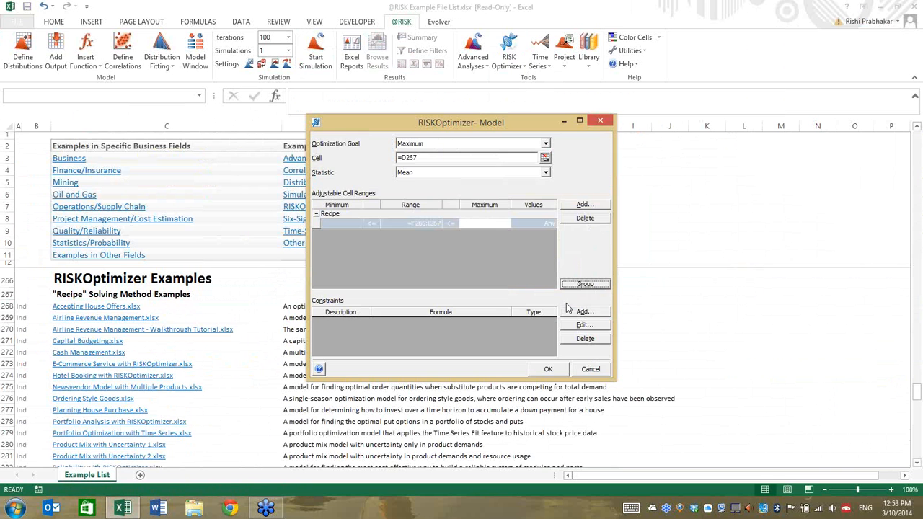
pyautogui.click(589, 369)
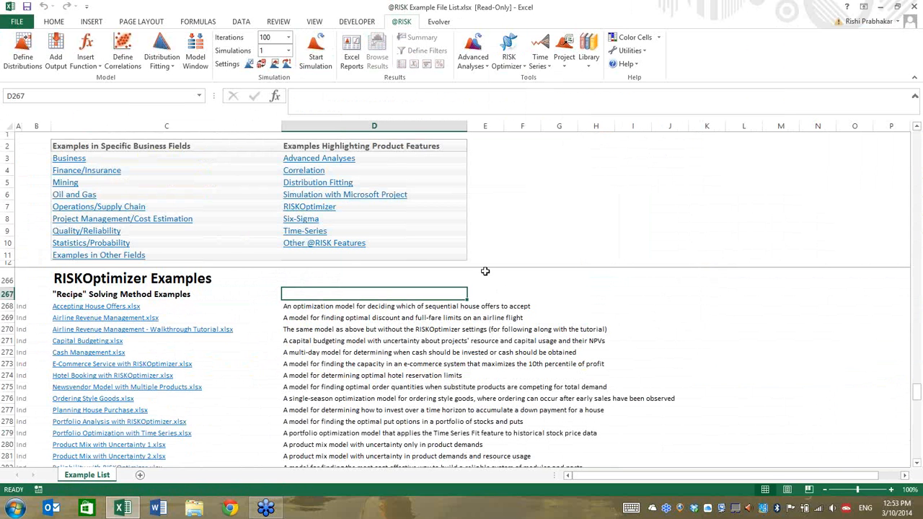
pyautogui.click(447, 22)
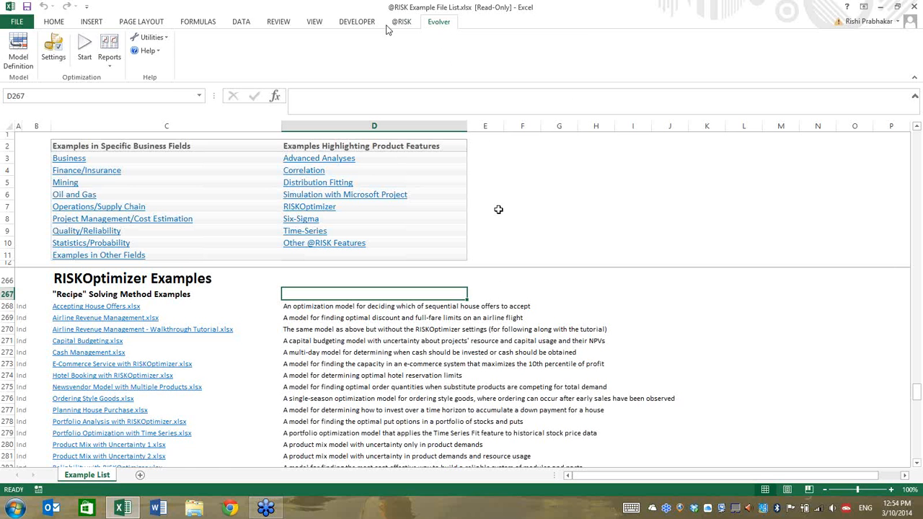
pyautogui.click(401, 23)
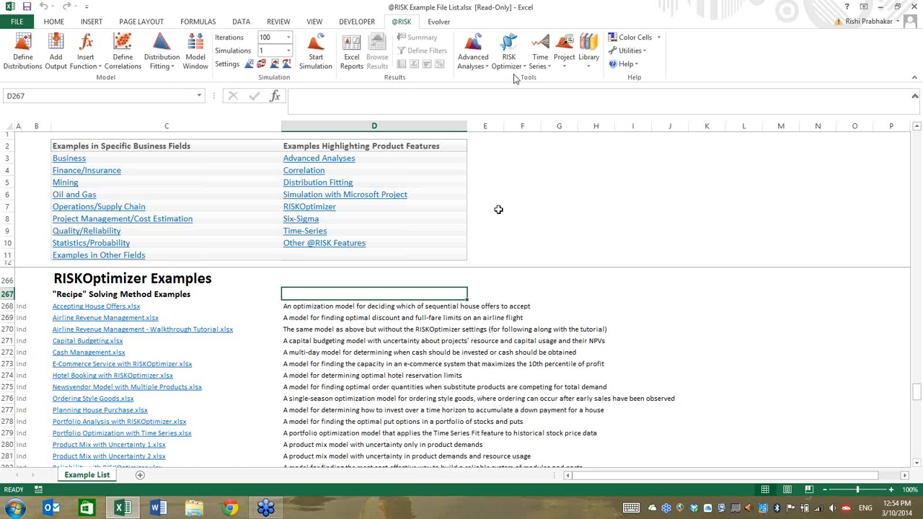
pyautogui.click(439, 23)
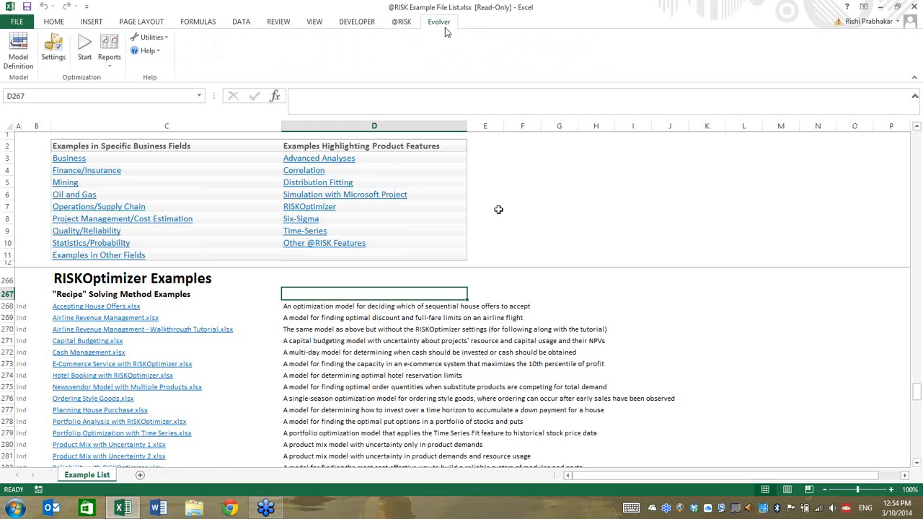
pyautogui.click(404, 27)
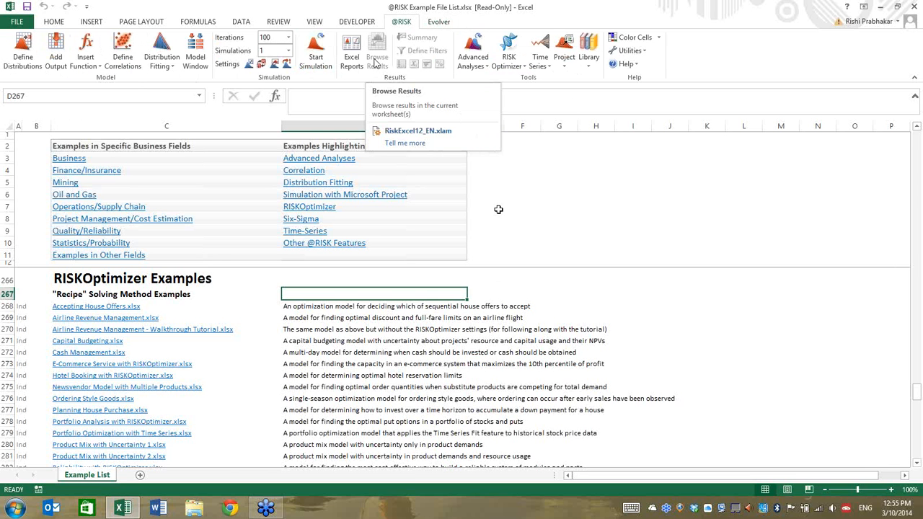
# - Check the runtime options in the RISKOptimizer optimization settings and close them without changes
pyautogui.click(519, 67)
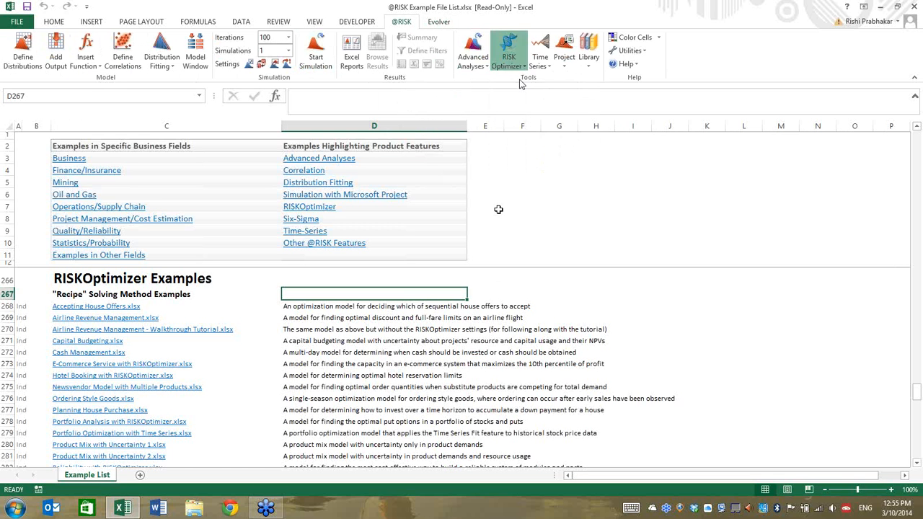
pyautogui.click(521, 94)
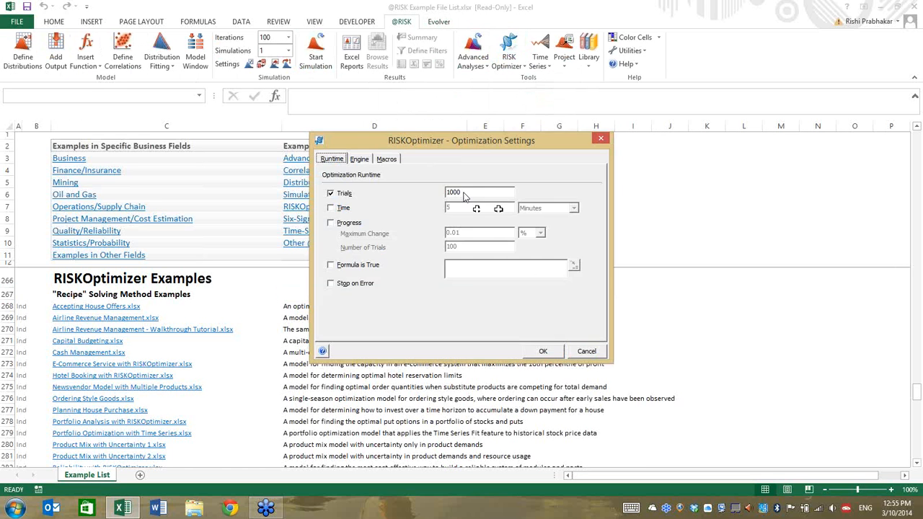
pyautogui.click(586, 351)
# - Set a RISKOptimizer model definition to minimize the standard deviation of cell D267, and discard it
pyautogui.click(512, 61)
pyautogui.click(443, 324)
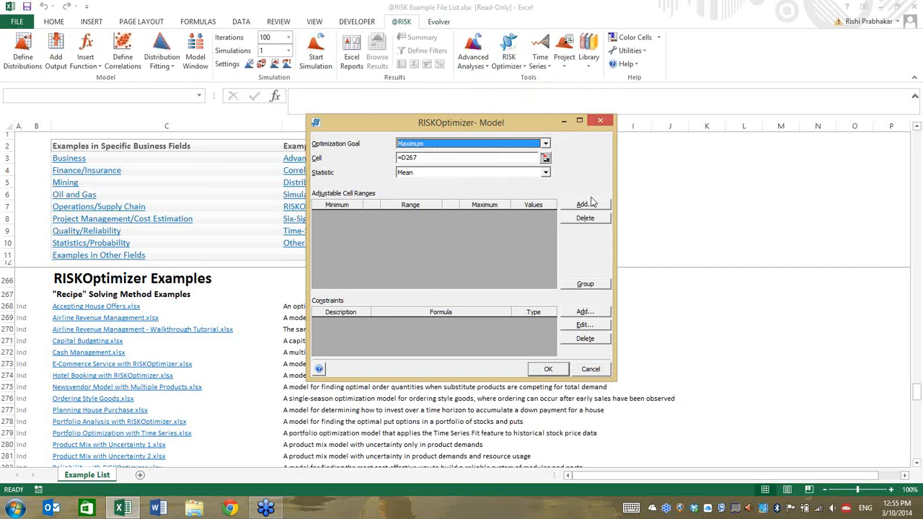
pyautogui.click(545, 173)
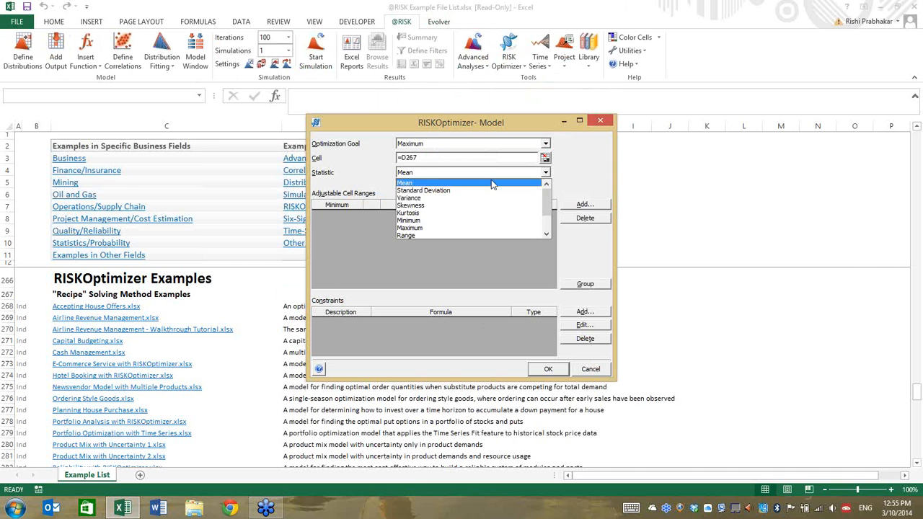
pyautogui.click(440, 191)
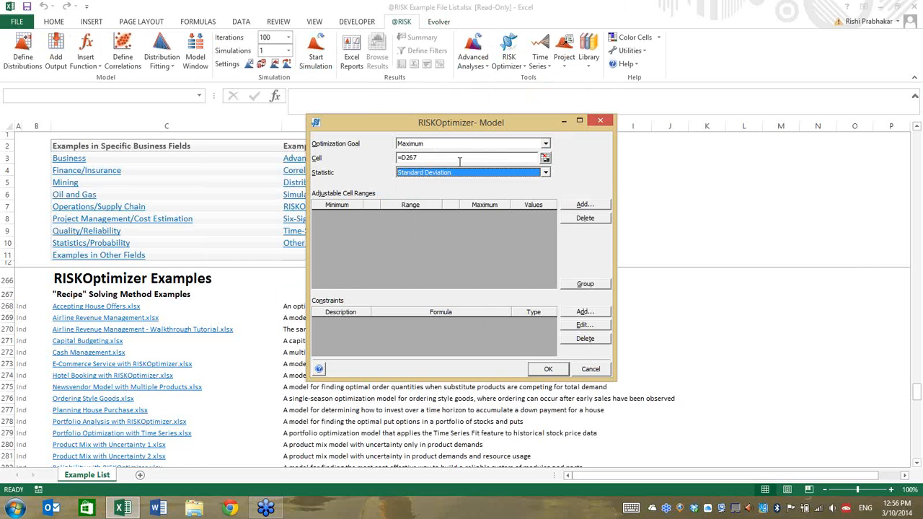
pyautogui.click(475, 146)
pyautogui.click(461, 155)
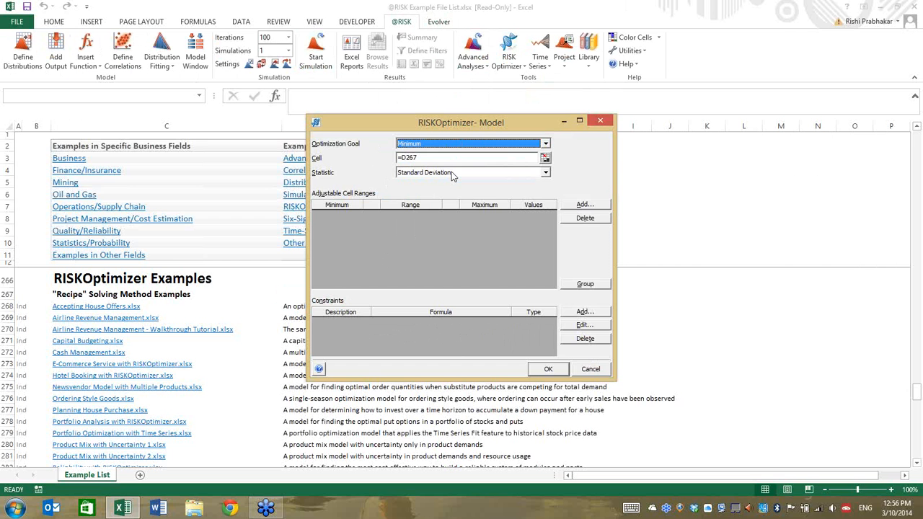
pyautogui.click(591, 367)
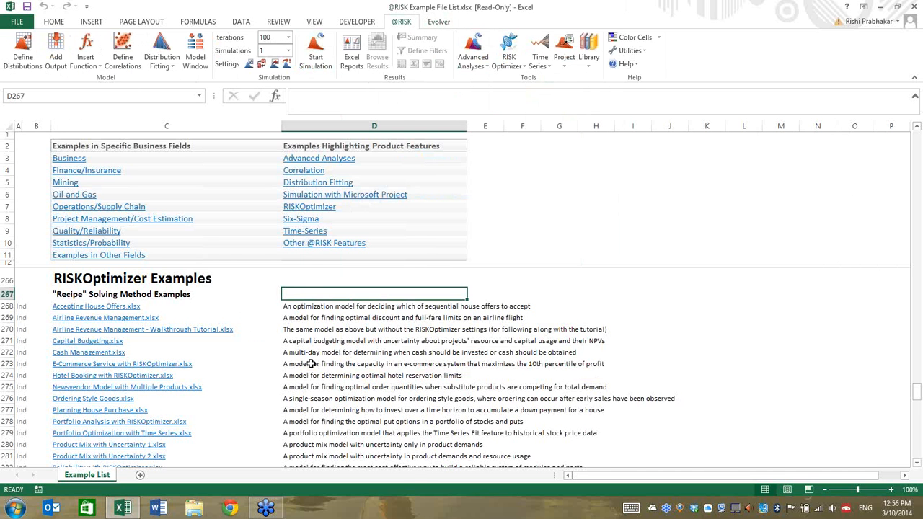
# - Find the "Budget" solving method examples in the example list and open Workforce Planning with RISKOptimizer.xlsx
pyautogui.click(331, 375)
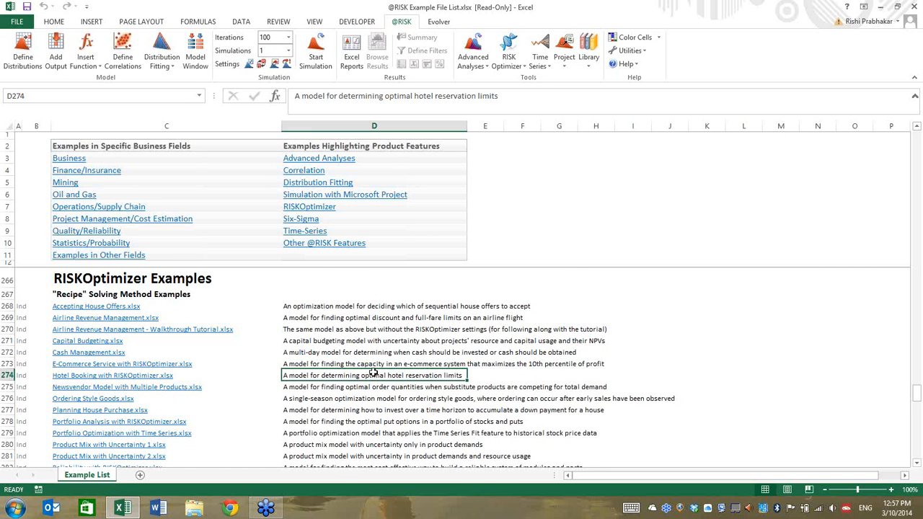
pyautogui.scroll(-4, 373, 371)
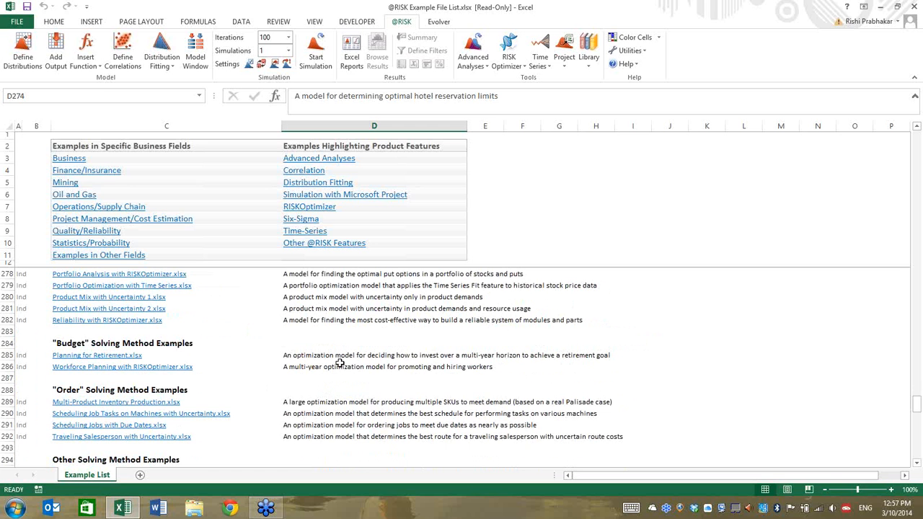
pyautogui.click(354, 366)
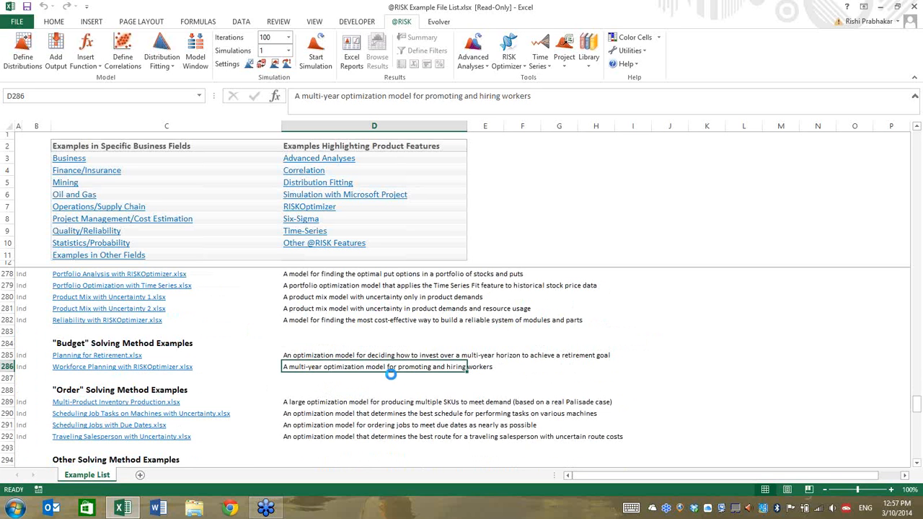
pyautogui.click(498, 296)
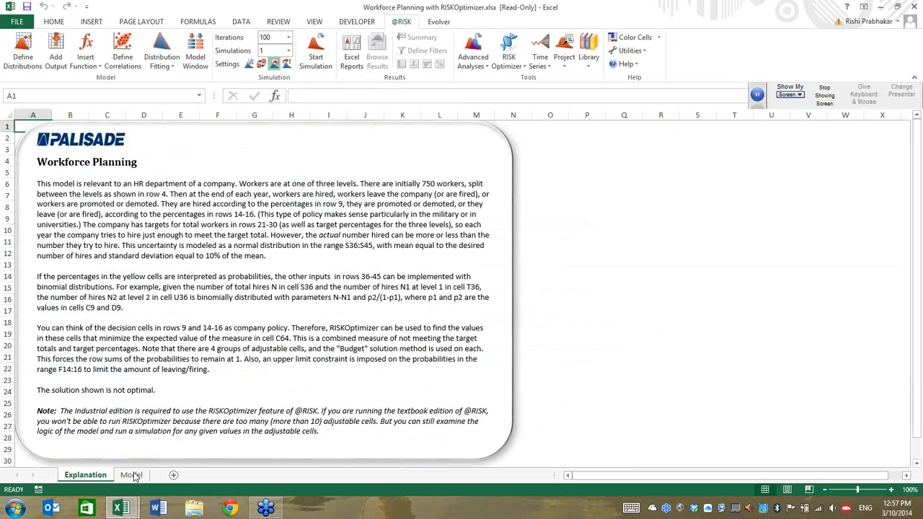
# - Look through the workforce planning Model sheet's decision percentages, staffing targets and simulation table, and close the workbook
pyautogui.click(134, 475)
pyautogui.scroll(-1, 214, 395)
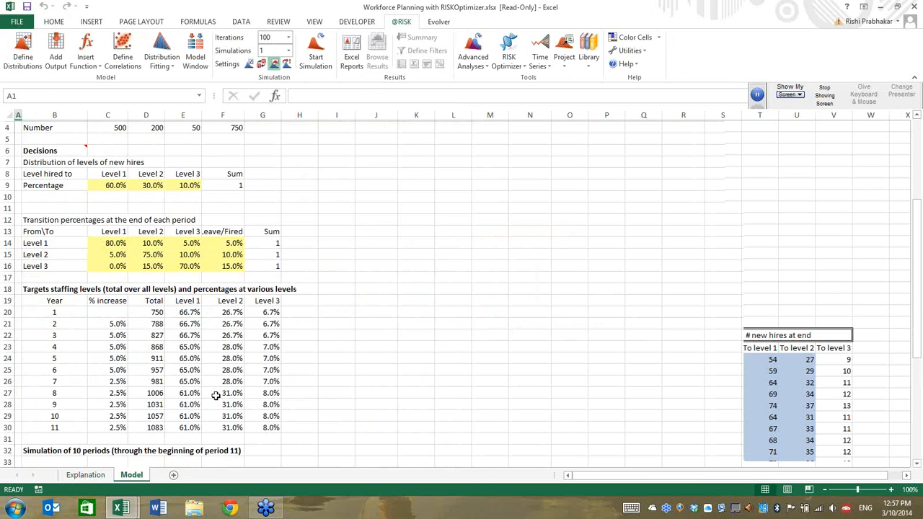
pyautogui.scroll(-5, 215, 395)
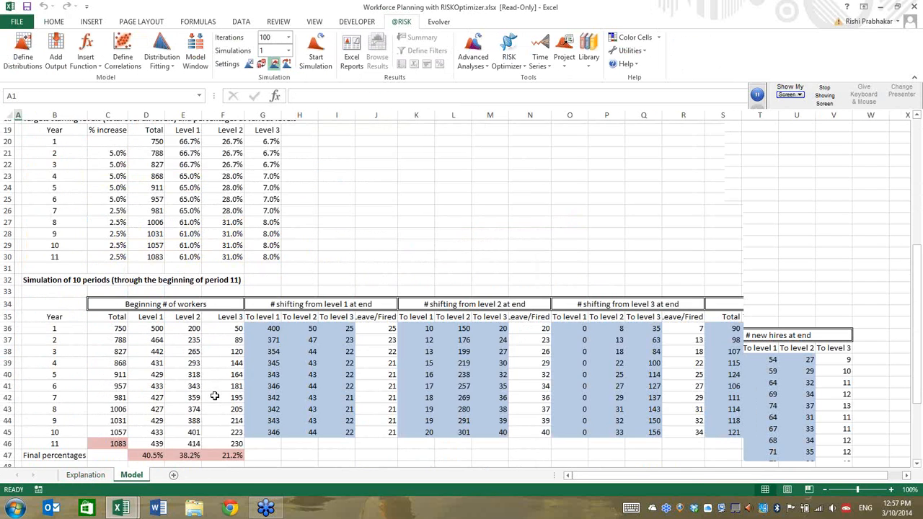
pyautogui.scroll(6, 215, 395)
pyautogui.hotkey('ctrl', 'w')
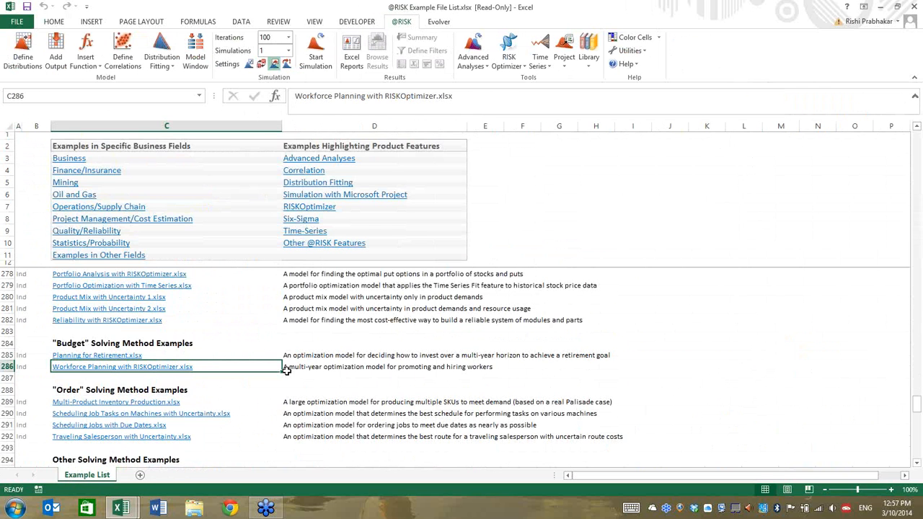
# - Reopen Workforce Planning with RISKOptimizer.xlsx and examine its Model sheet through to the overall measure in C64
pyautogui.click(144, 367)
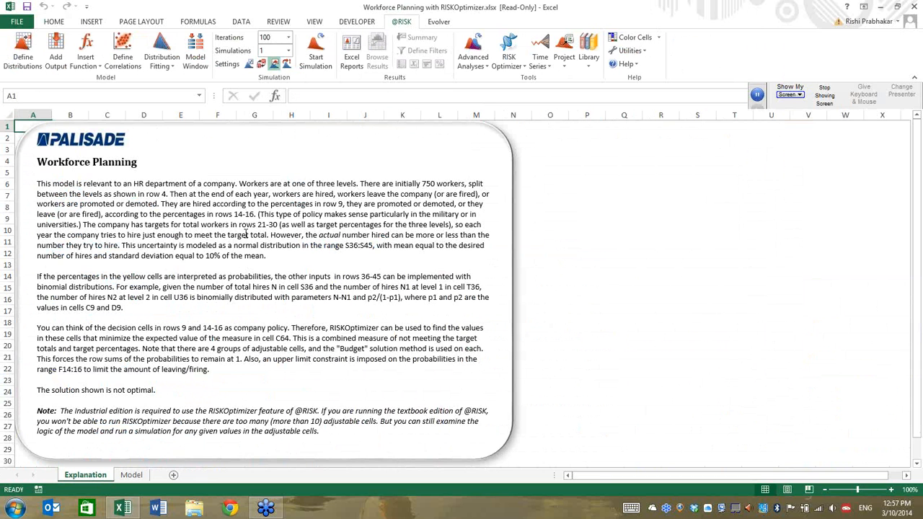
pyautogui.click(131, 474)
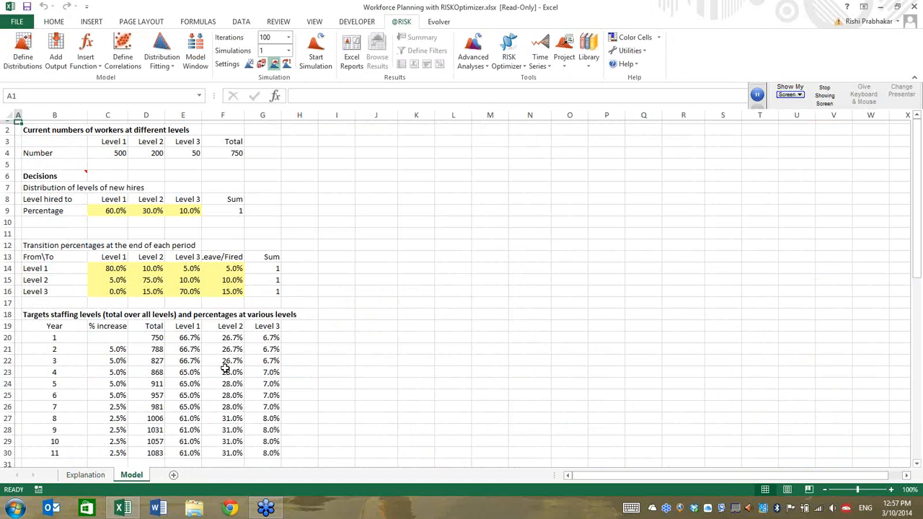
pyautogui.click(225, 369)
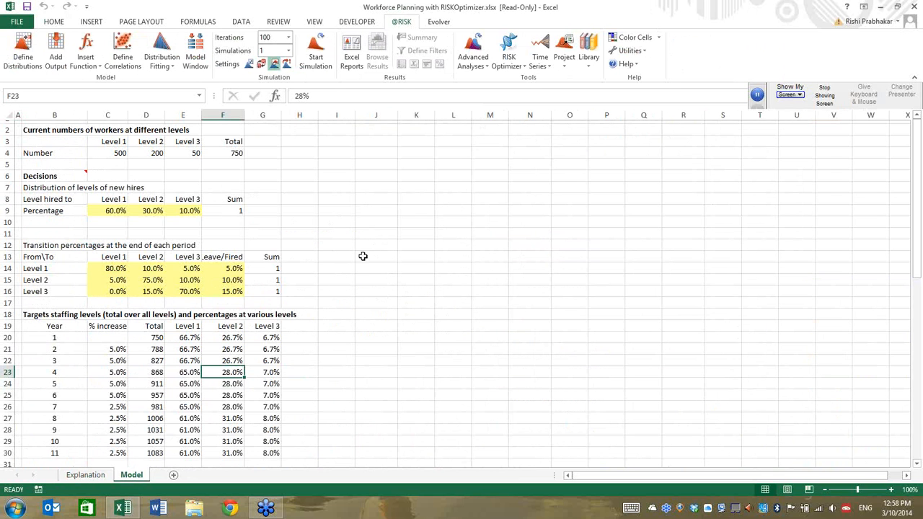
pyautogui.scroll(-9, 364, 257)
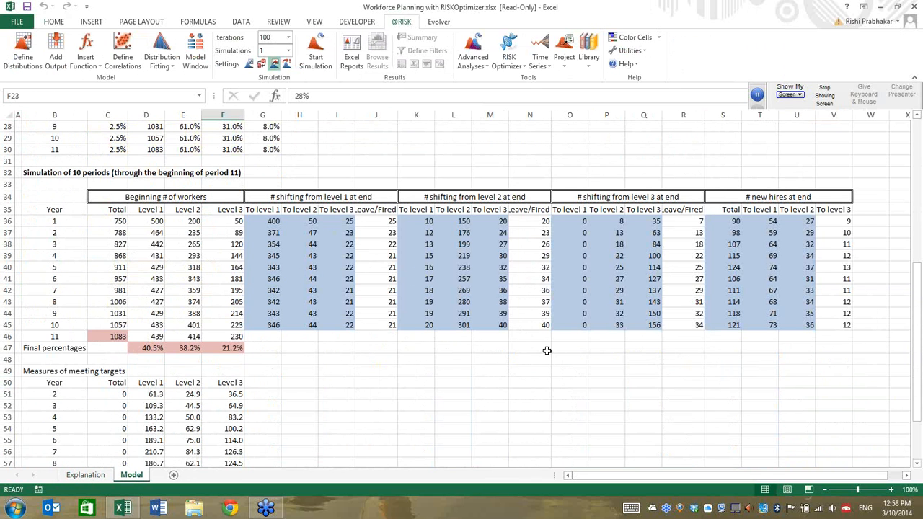
pyautogui.scroll(-5, 548, 351)
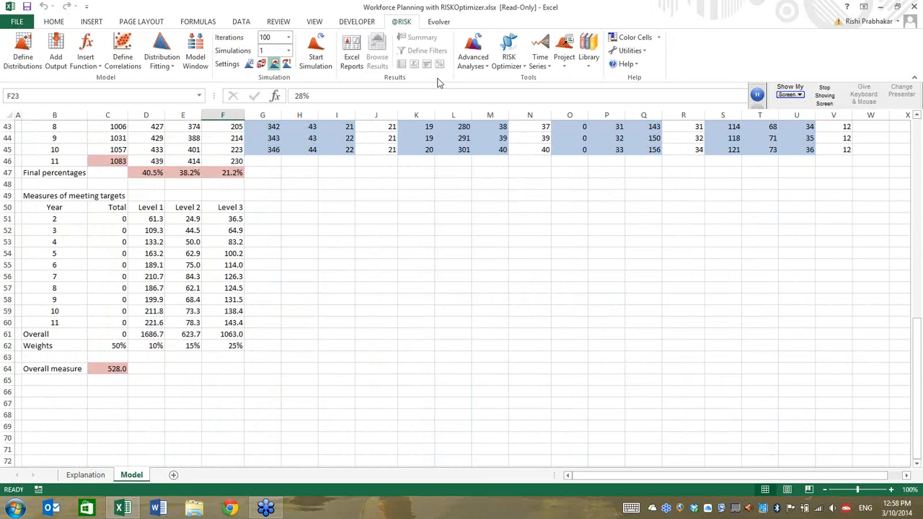
# - Open the RISKOptimizer model definition and check which cells the New hires budget range C9:E9 covers
pyautogui.click(508, 57)
pyautogui.click(521, 76)
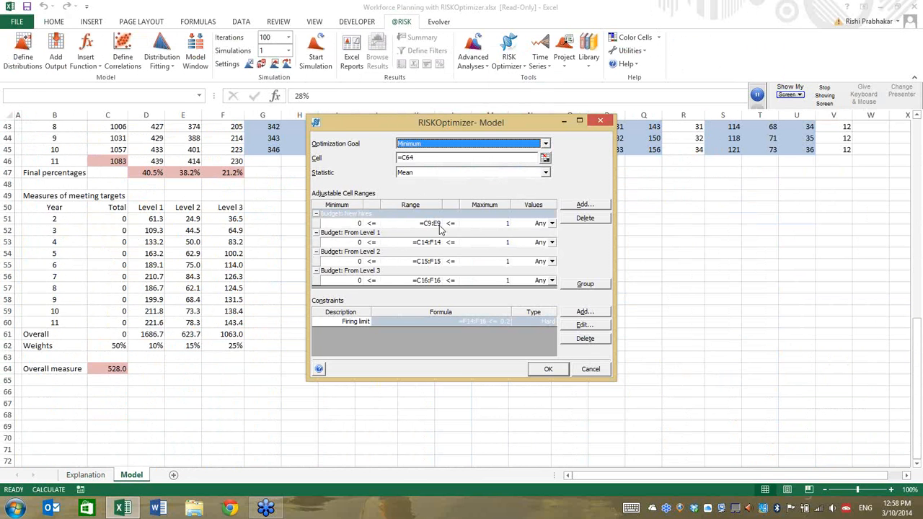
pyautogui.click(419, 225)
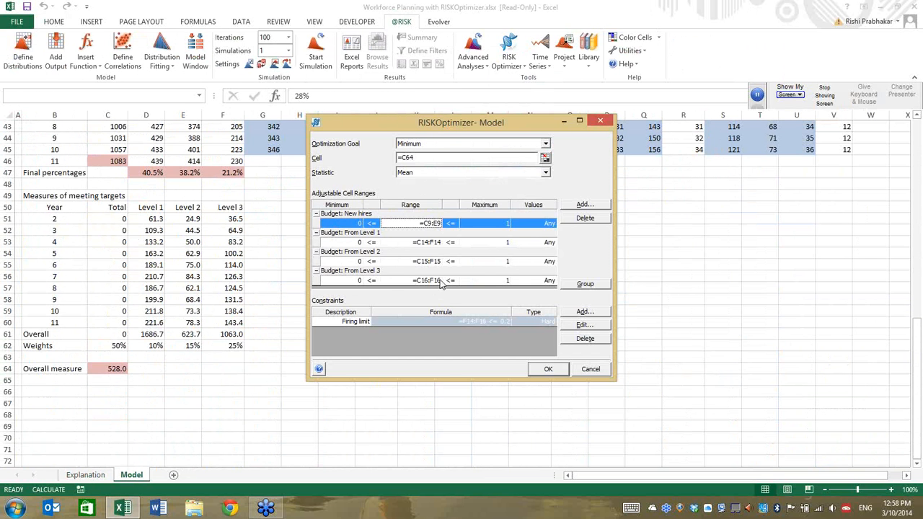
pyautogui.click(434, 228)
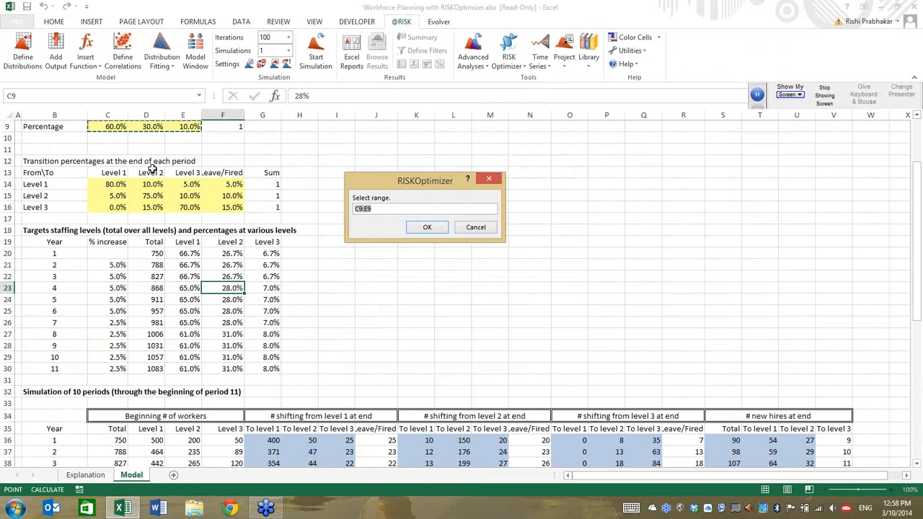
pyautogui.scroll(2, 255, 190)
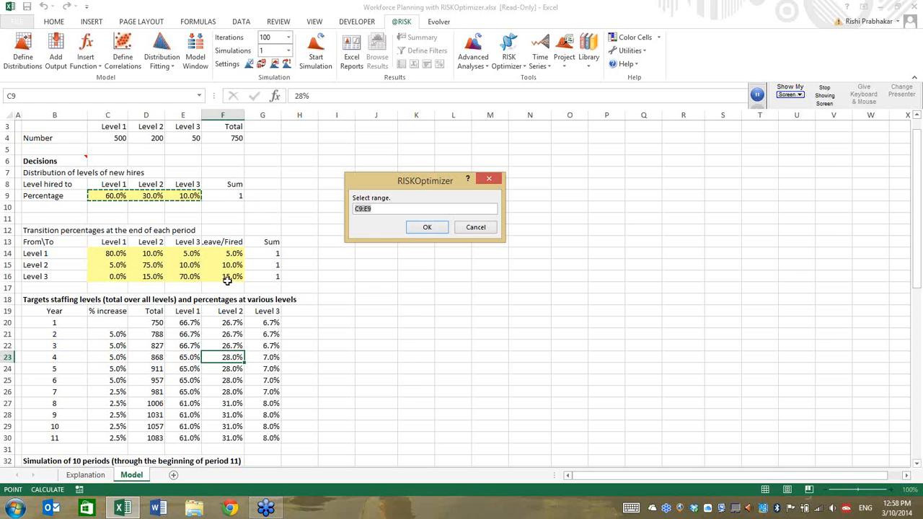
pyautogui.click(467, 230)
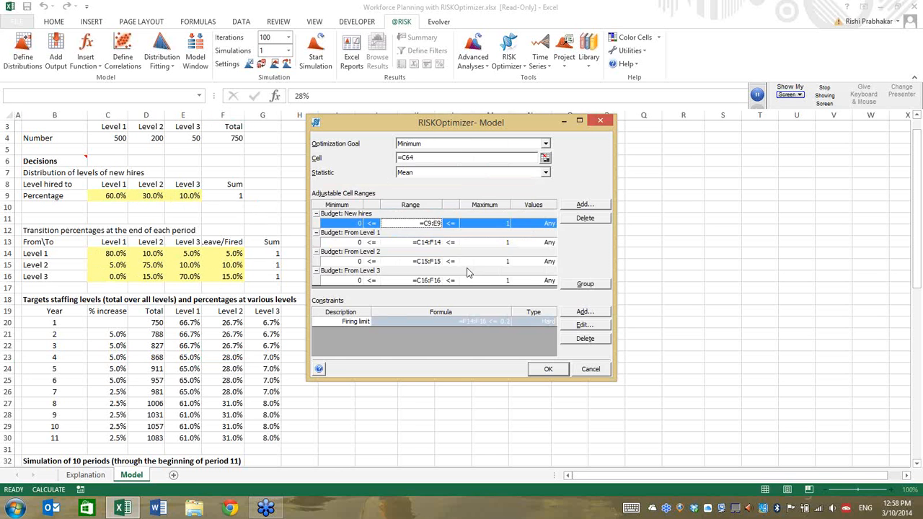
# - Review the From Level 1, 2 and 3 budget ranges and the Firing limit constraint, and close the model definition without changes
pyautogui.click(414, 245)
pyautogui.click(414, 263)
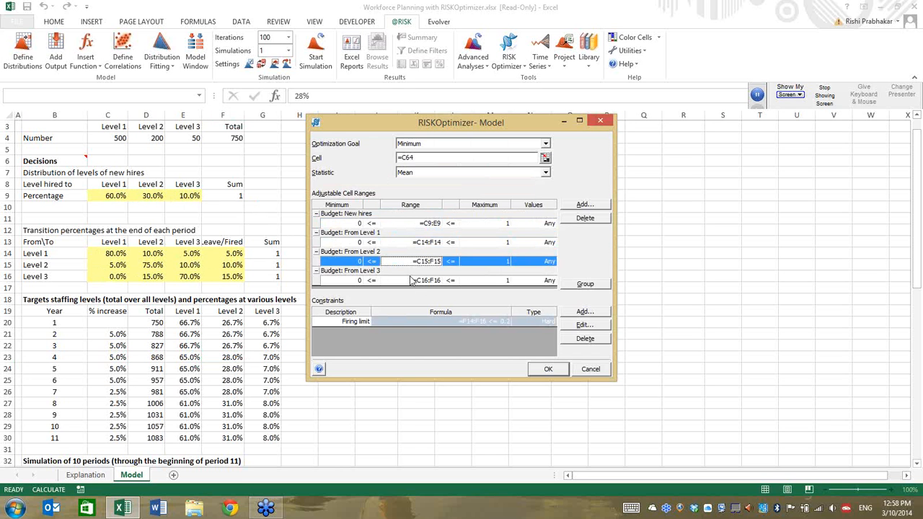
pyautogui.click(413, 282)
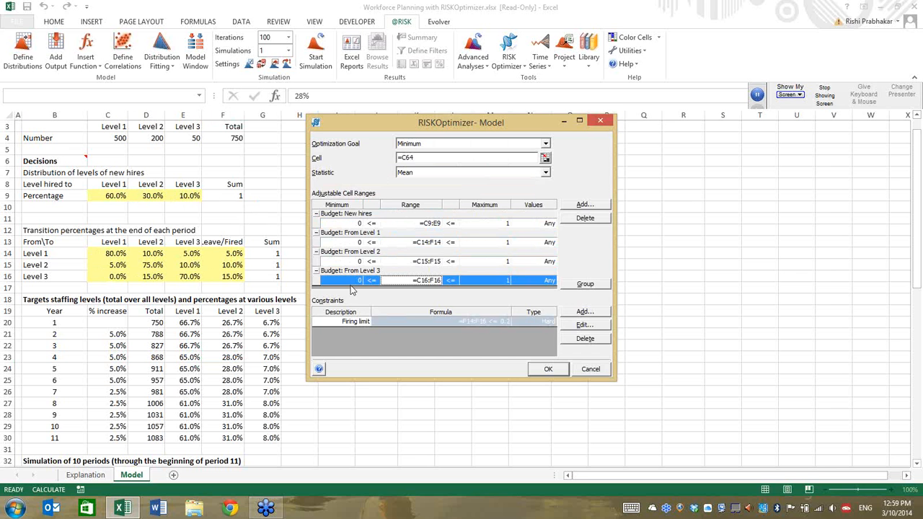
pyautogui.click(486, 325)
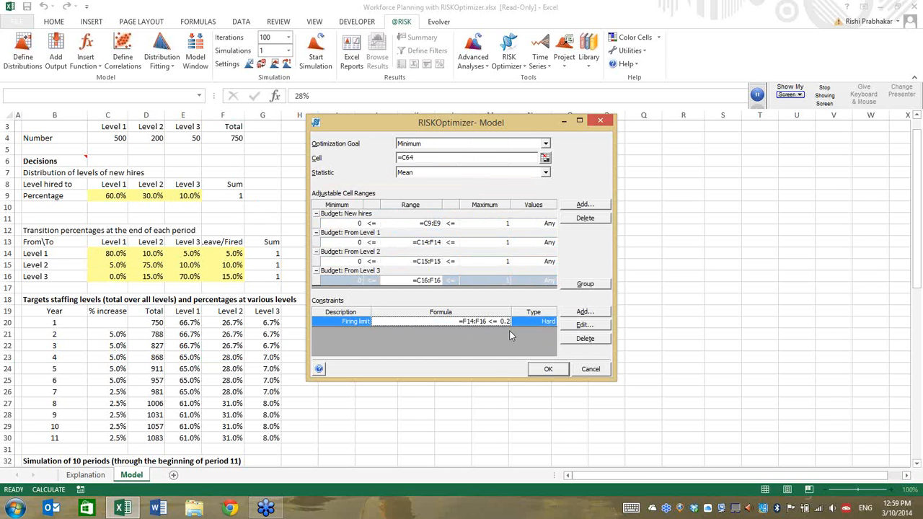
pyautogui.click(590, 369)
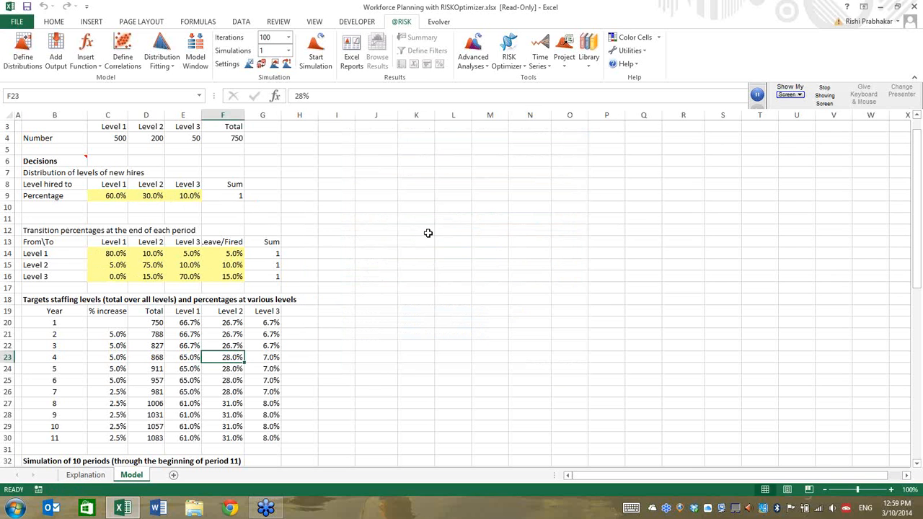
# - Start the workforce optimization and follow its progress graphs and log of all trials in the RISKOptimizer Watcher
pyautogui.click(513, 67)
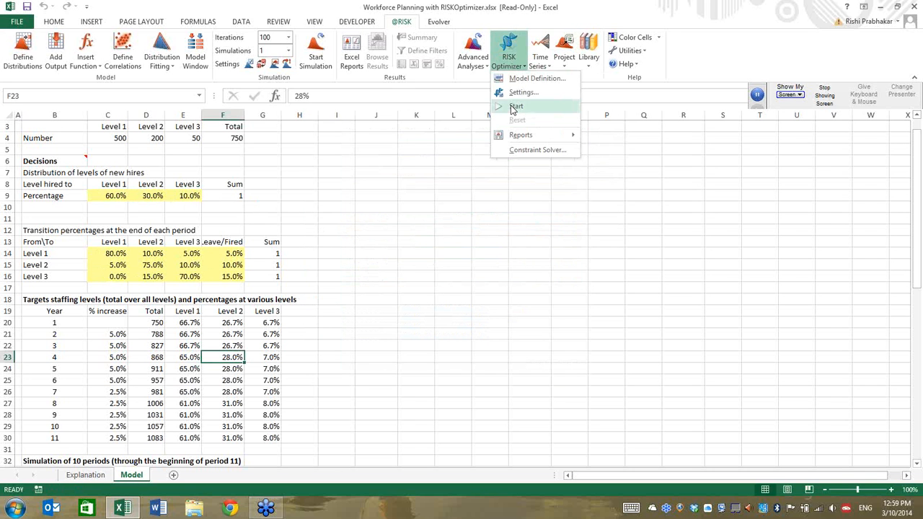
pyautogui.click(514, 107)
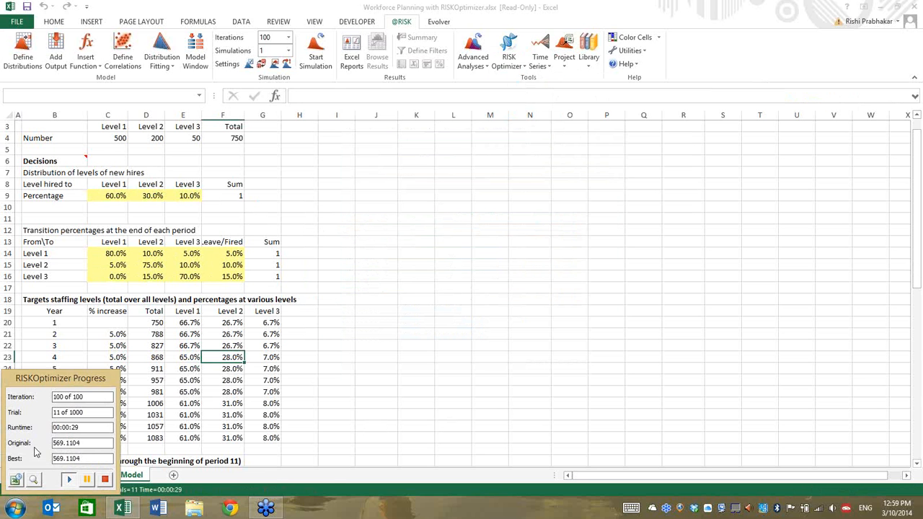
pyautogui.click(33, 479)
pyautogui.moveTo(166, 268); pyautogui.dragTo(487, 147)
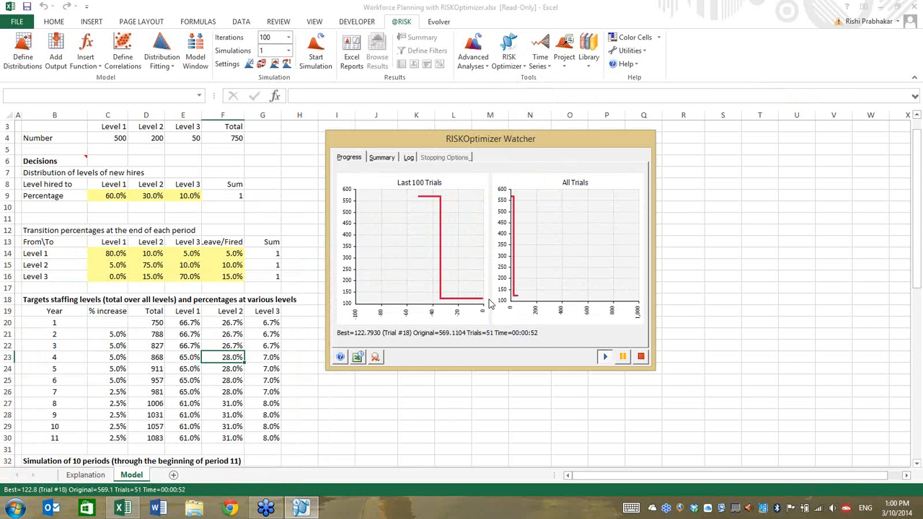
pyautogui.click(408, 157)
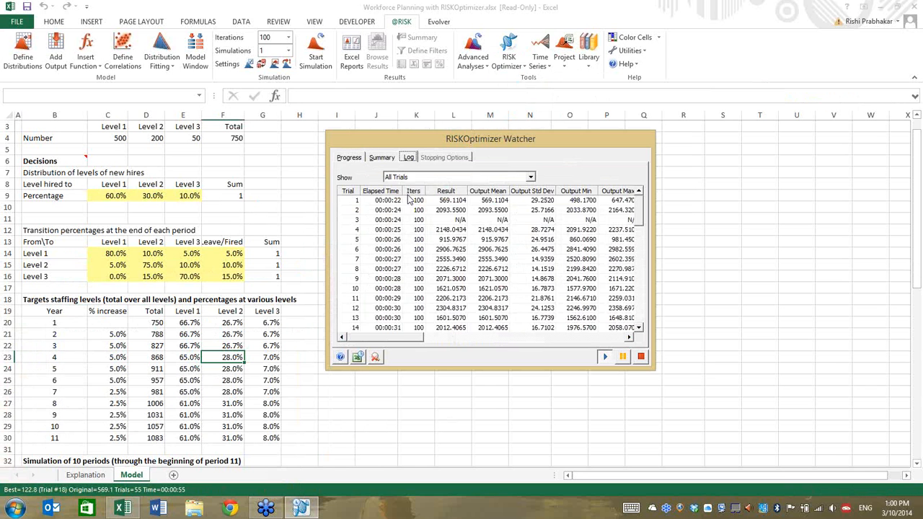
pyautogui.click(349, 157)
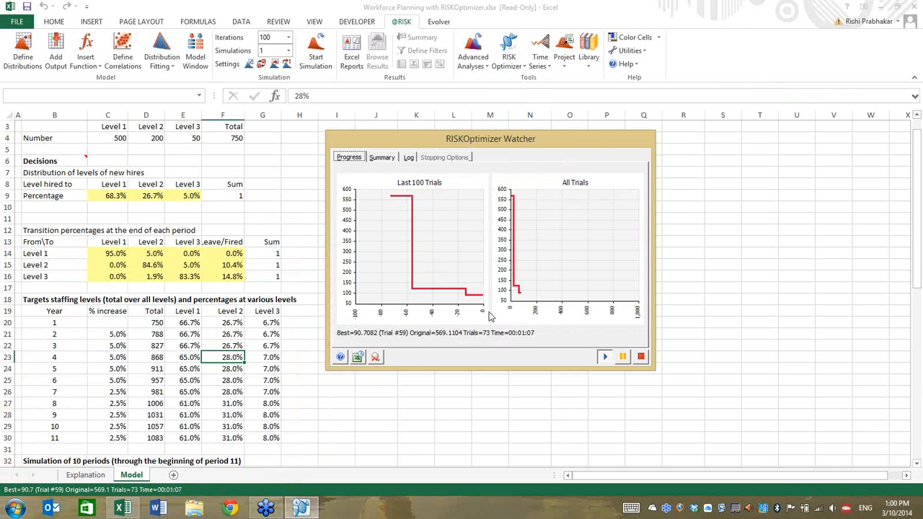
# - Stop the optimization and keep the best solution in the workbook without generating reports
pyautogui.click(642, 358)
pyautogui.click(444, 289)
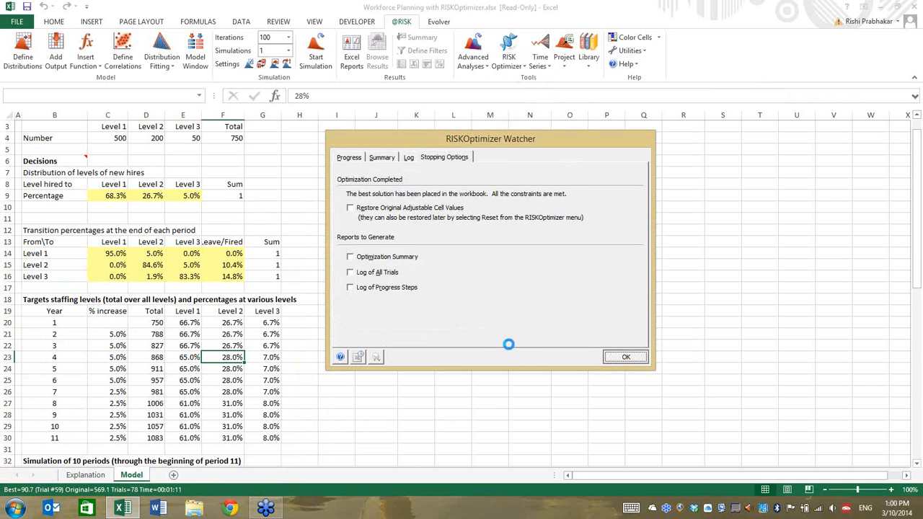
pyautogui.click(620, 354)
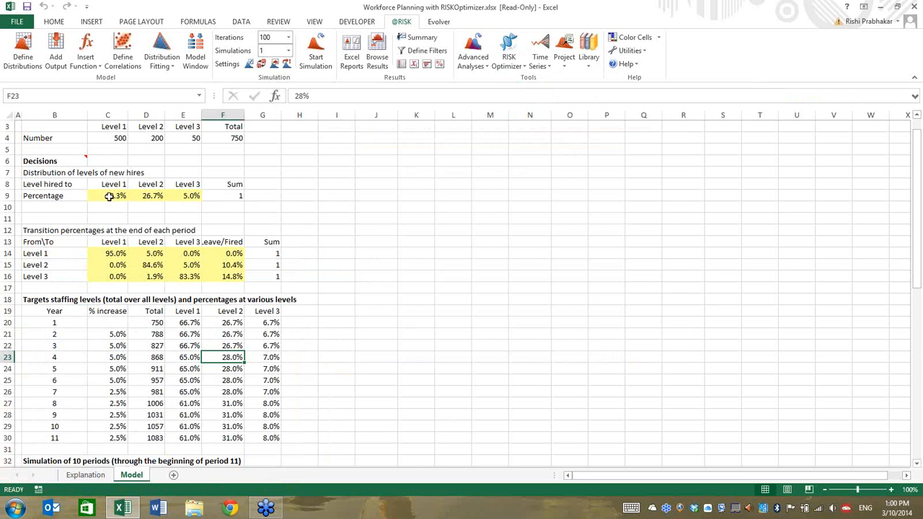
# - Examine the overall measure in C64 and the overall and weight ranges its SUMPRODUCT formula uses, leaving the formula as it is
pyautogui.click(366, 308)
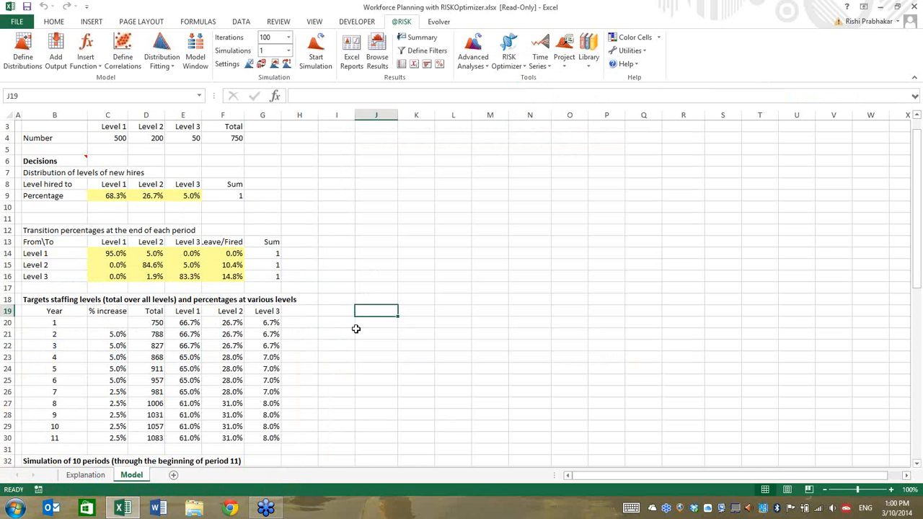
pyautogui.scroll(-10, 361, 331)
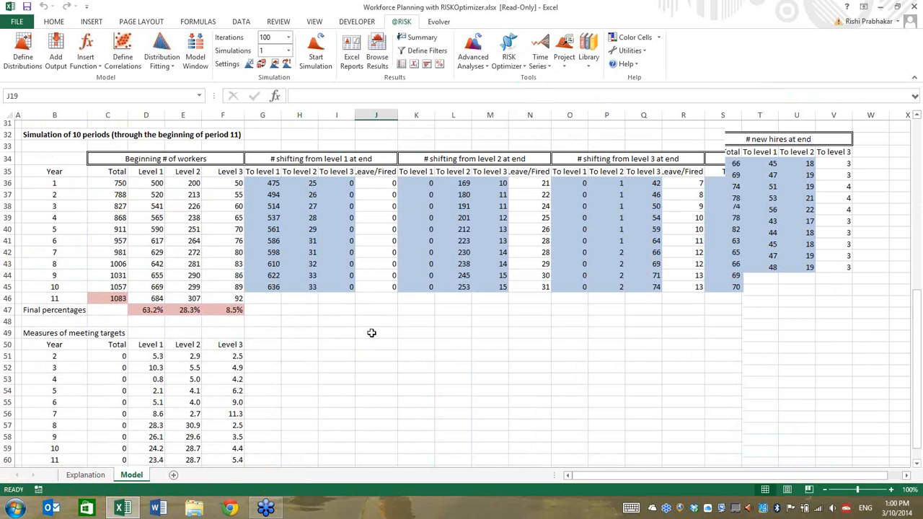
pyautogui.scroll(-2, 371, 332)
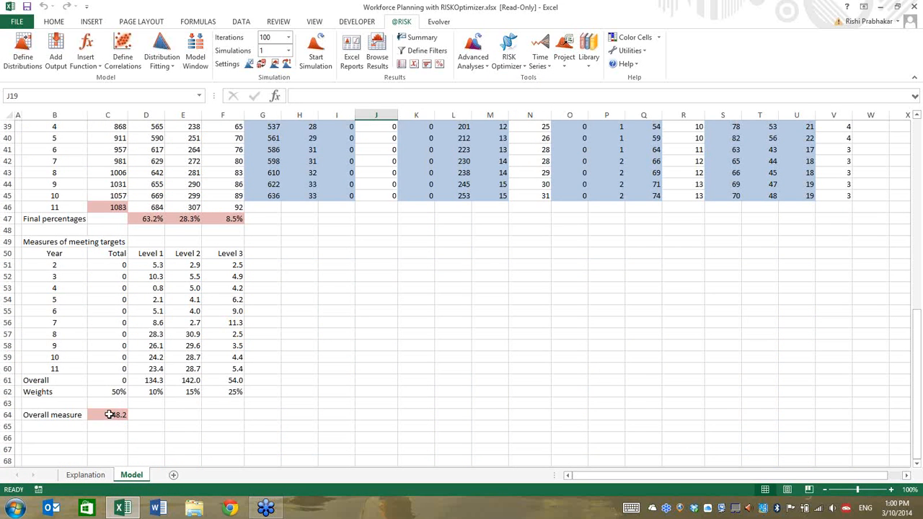
pyautogui.click(109, 415)
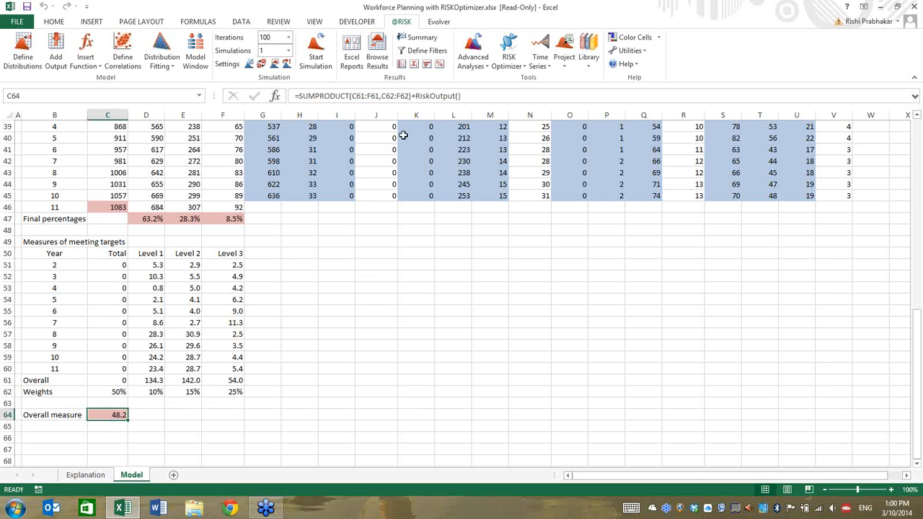
pyautogui.click(380, 96)
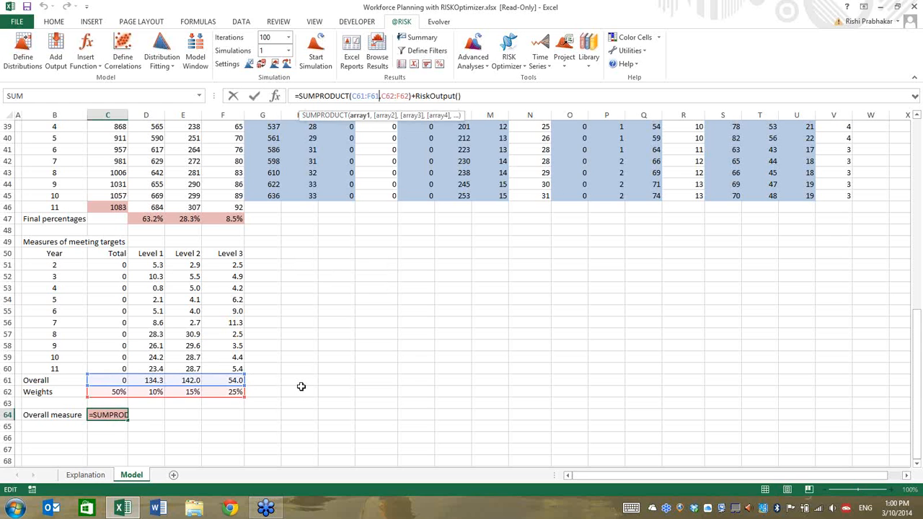
pyautogui.press('Escape')
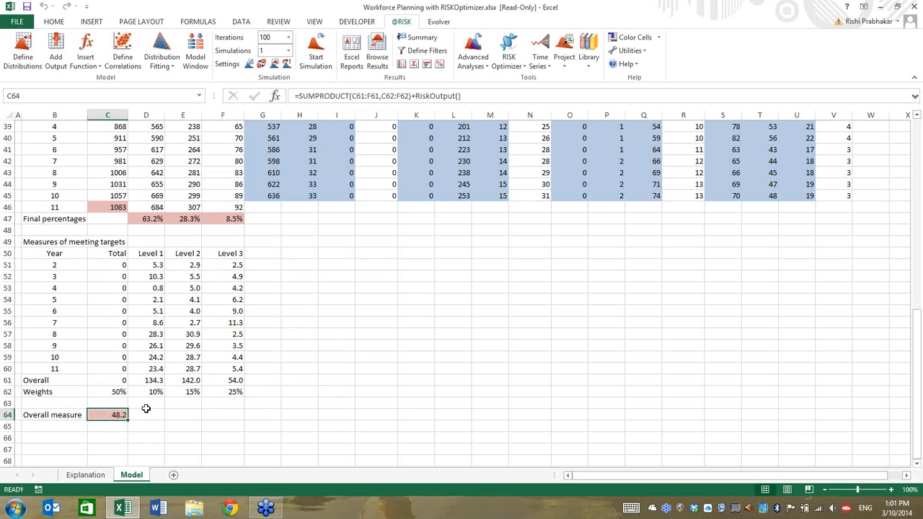
pyautogui.press('F2')
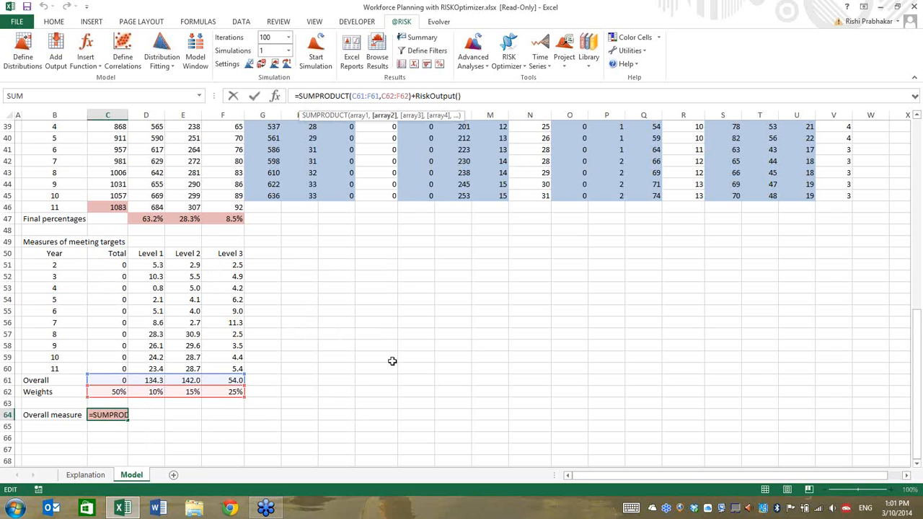
pyautogui.press('Escape')
# - Check the Final Total output in C46, and browse the simulated distribution and statistics of the overall measure in C64
pyautogui.click(115, 207)
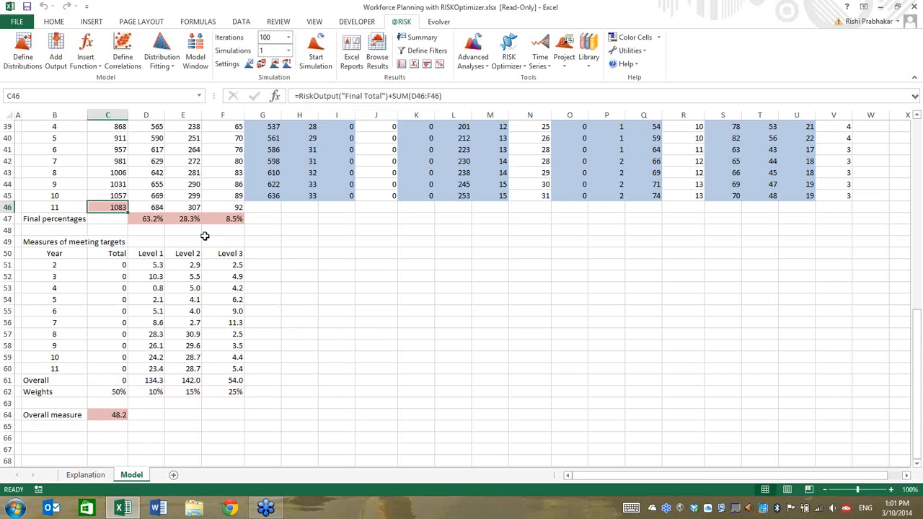
pyautogui.click(119, 414)
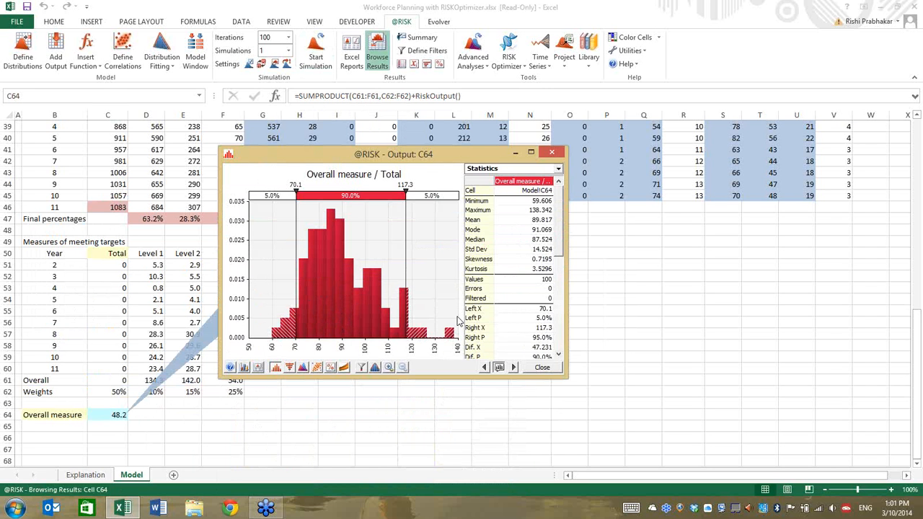
pyautogui.click(540, 368)
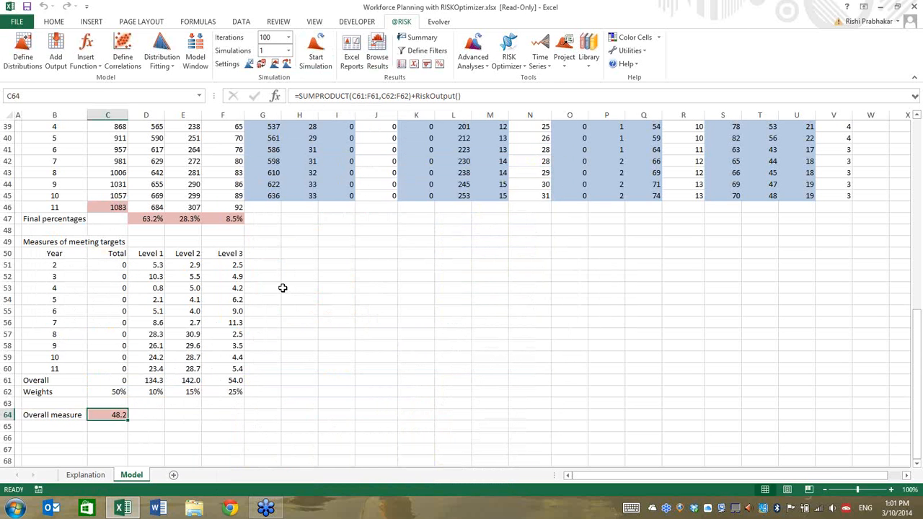
# - Review the optimized decision percentages and the 10-period simulation table, and recheck the RISKOptimizer model definition without changing it
pyautogui.scroll(5, 281, 287)
pyautogui.scroll(7, 282, 287)
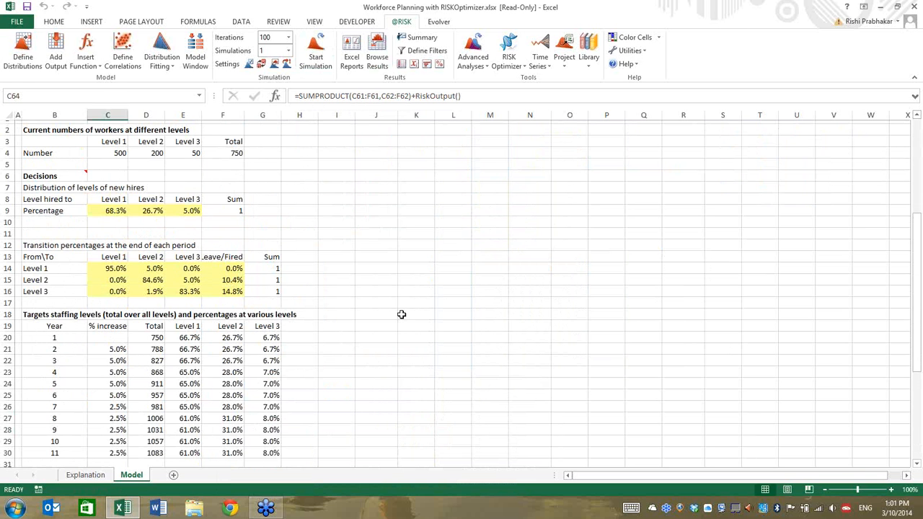
pyautogui.scroll(-8, 401, 315)
pyautogui.scroll(-2, 401, 314)
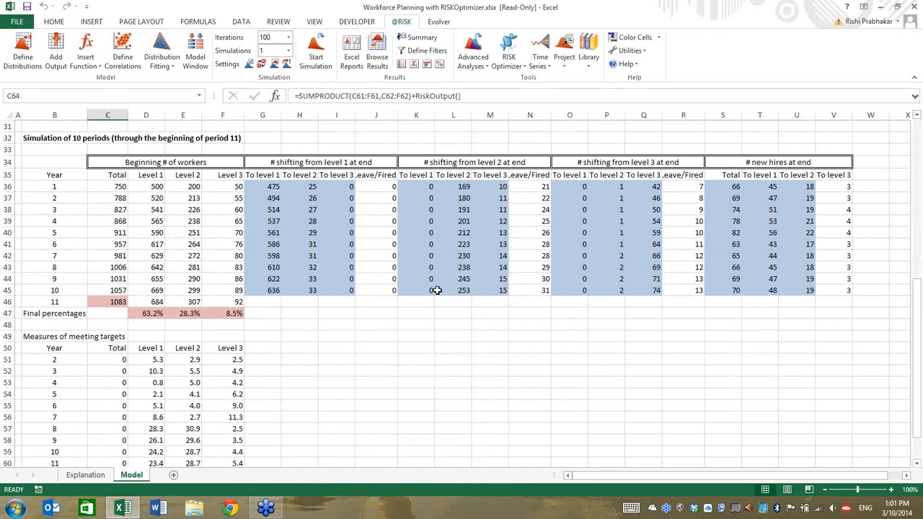
pyautogui.scroll(10, 437, 290)
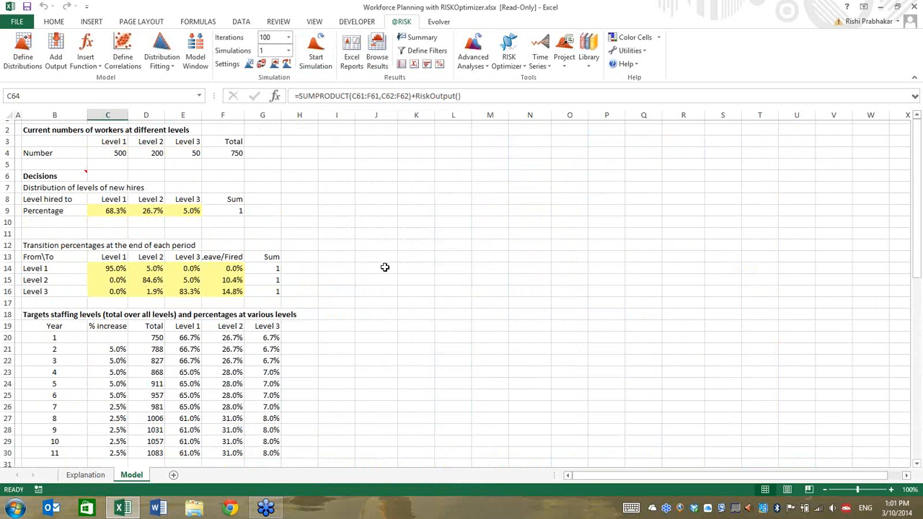
pyautogui.click(508, 66)
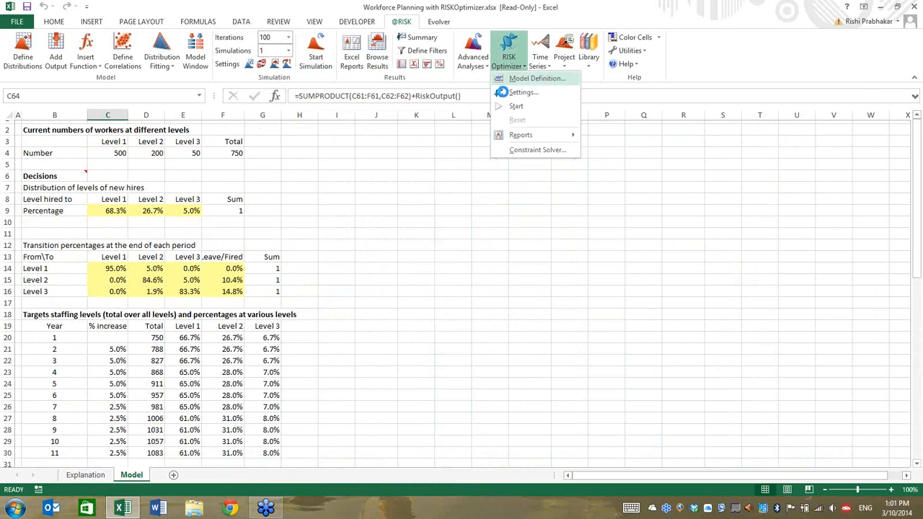
pyautogui.click(517, 81)
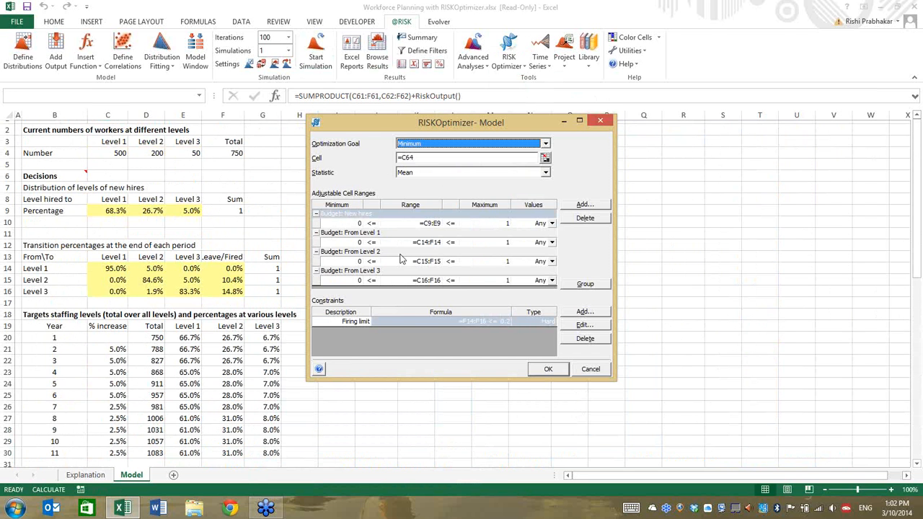
pyautogui.click(590, 370)
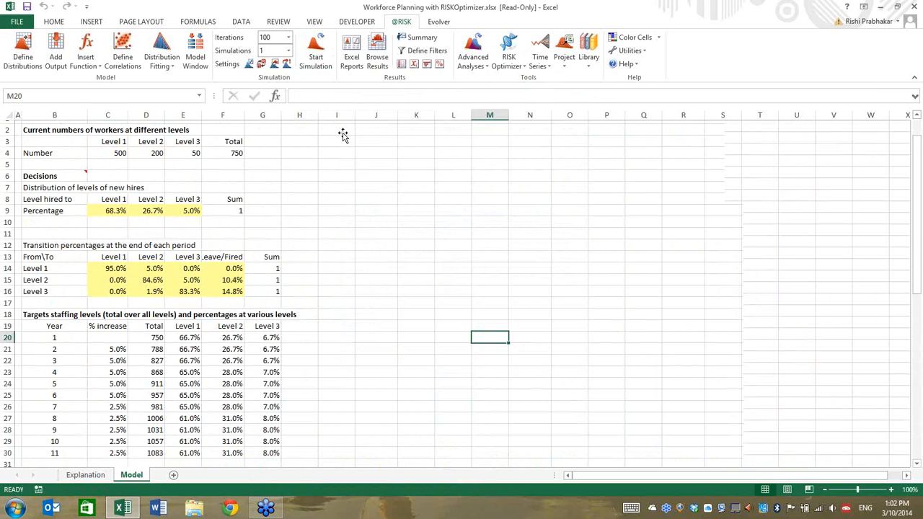
pyautogui.scroll(-3, 343, 135)
pyautogui.click(196, 52)
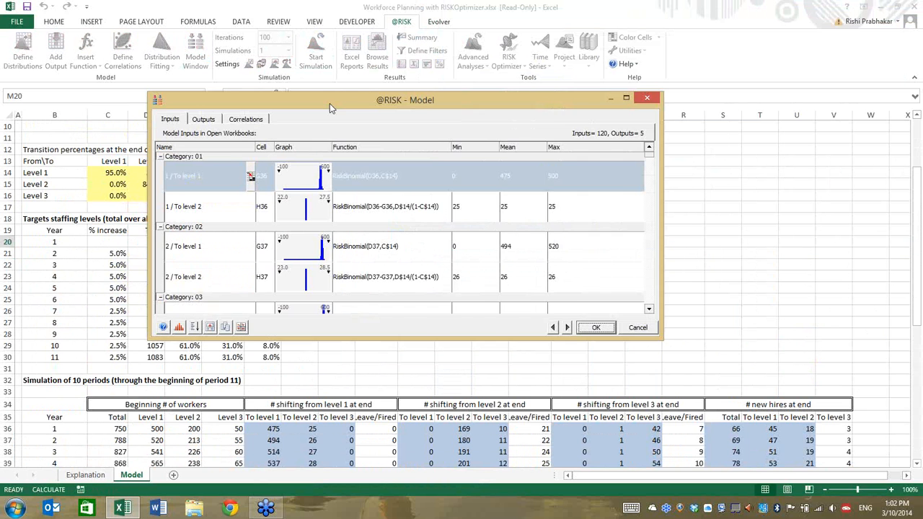
pyautogui.moveTo(330, 103); pyautogui.dragTo(296, 104)
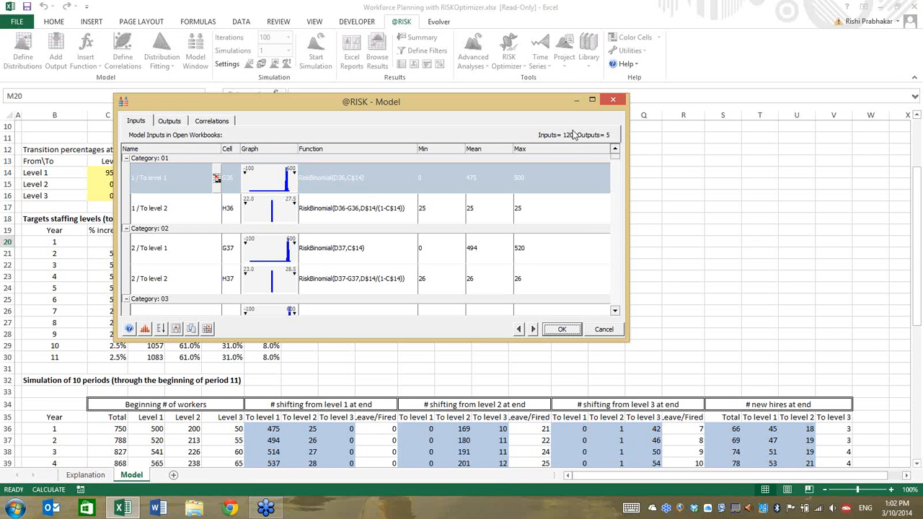
pyautogui.click(603, 330)
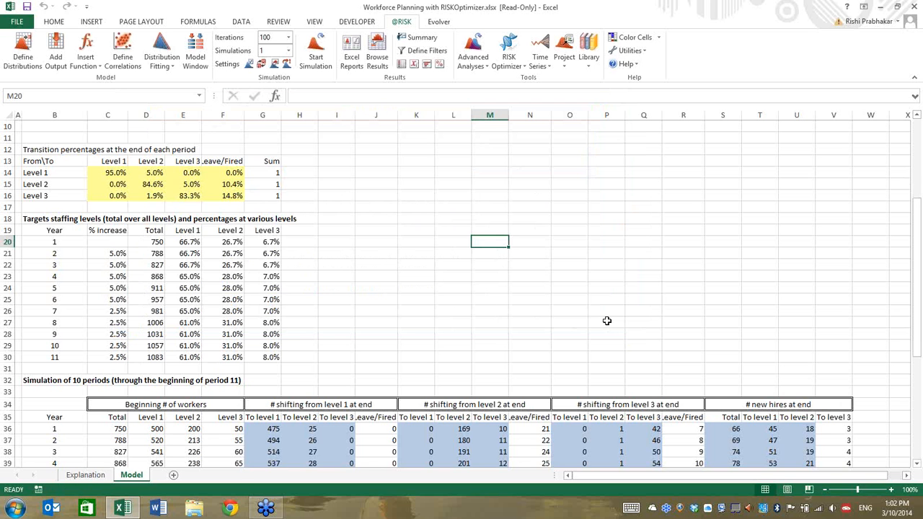
pyautogui.scroll(-7, 606, 321)
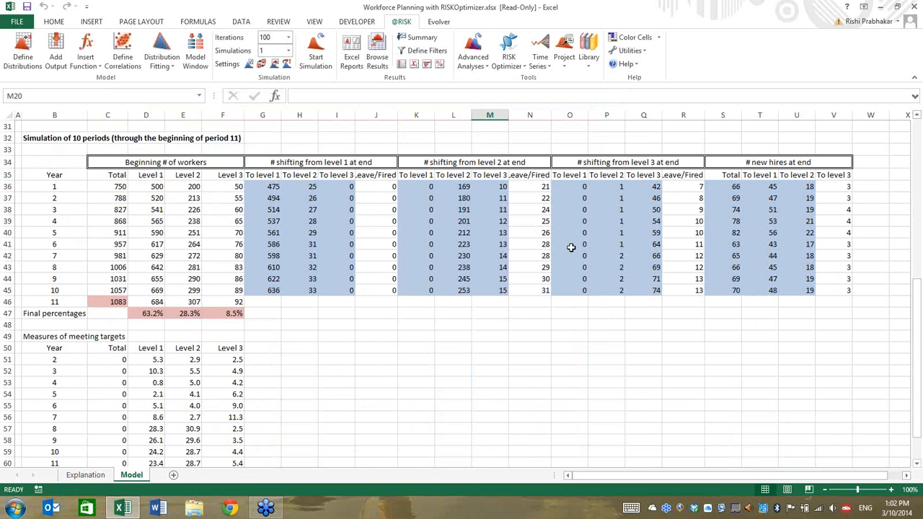
pyautogui.scroll(-4, 354, 247)
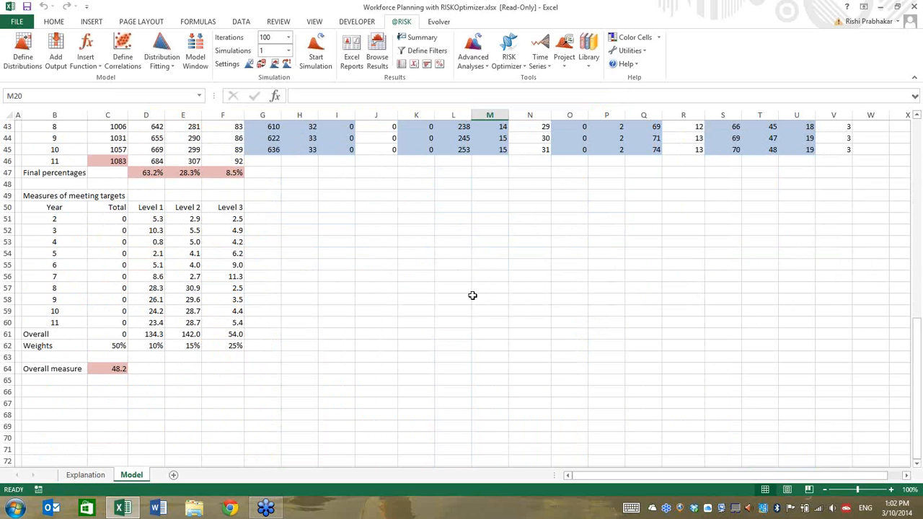
pyautogui.scroll(14, 472, 292)
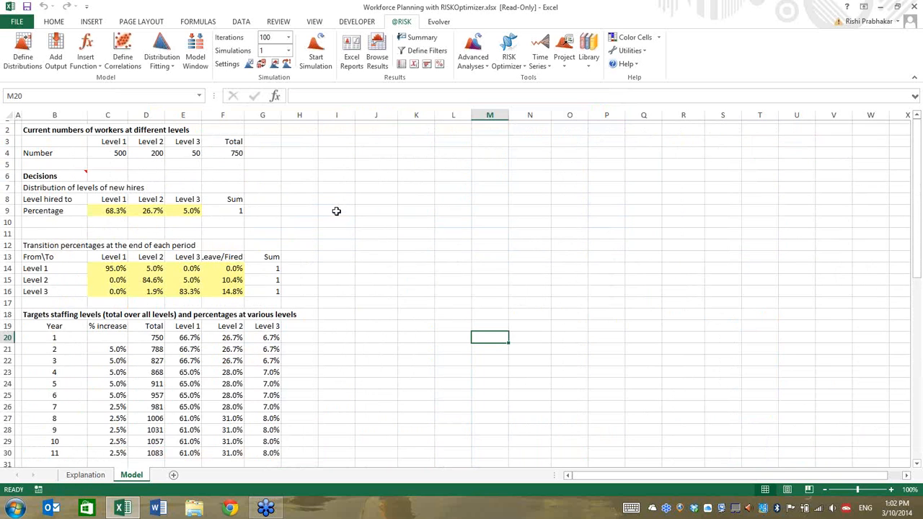
pyautogui.hotkey('ctrl', 'w')
pyautogui.click(460, 269)
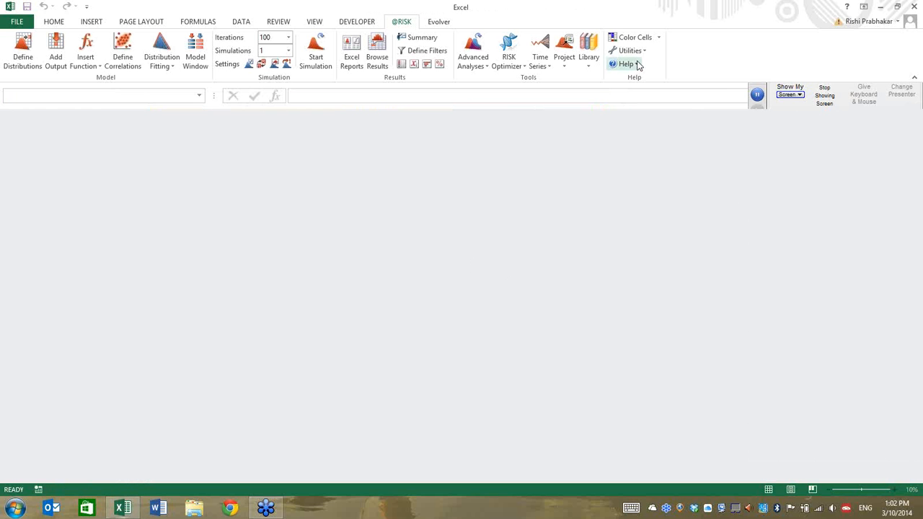
pyautogui.click(628, 65)
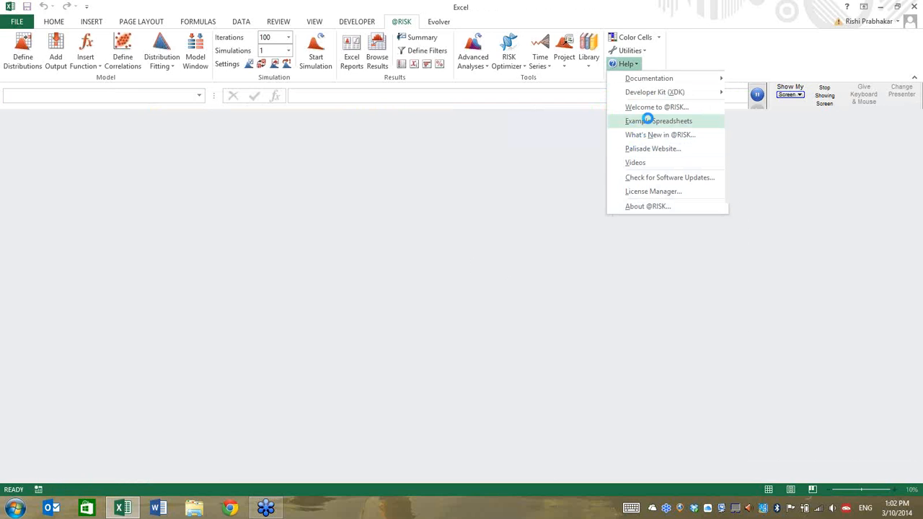
pyautogui.click(648, 121)
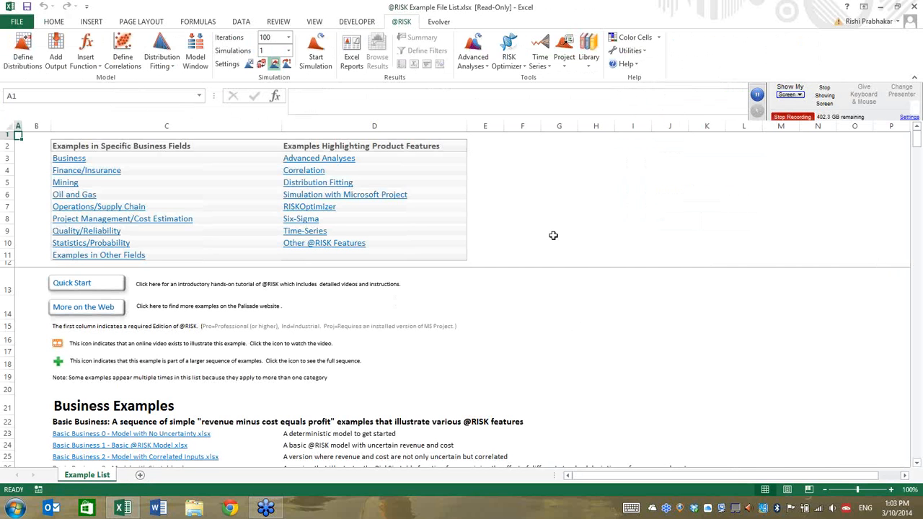
pyautogui.click(630, 51)
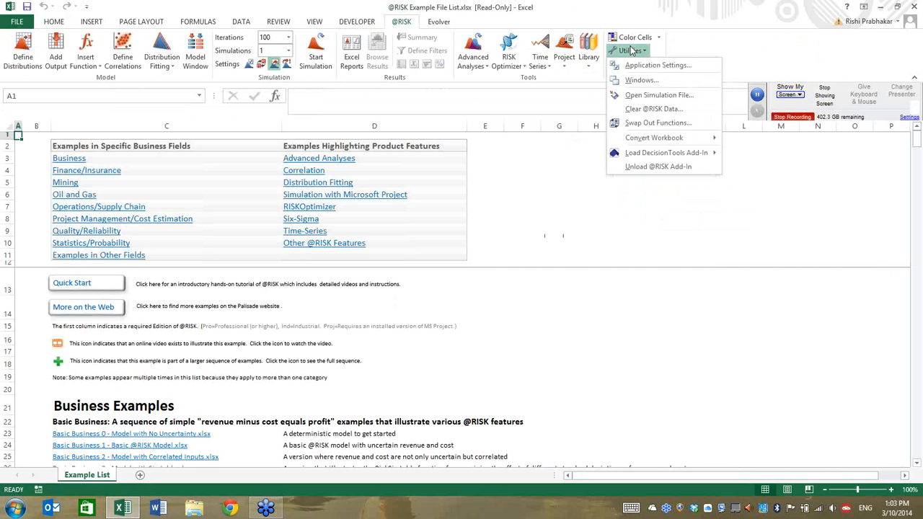
pyautogui.moveTo(658, 157)
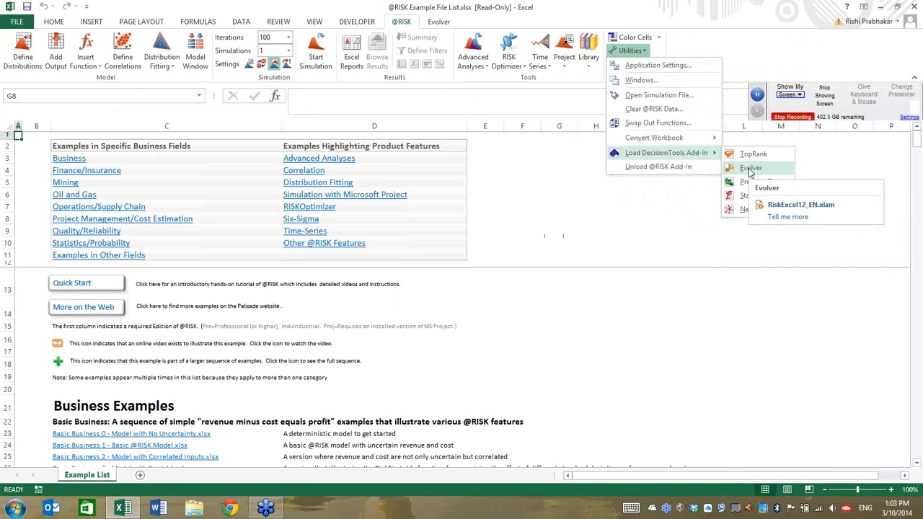
pyautogui.click(558, 215)
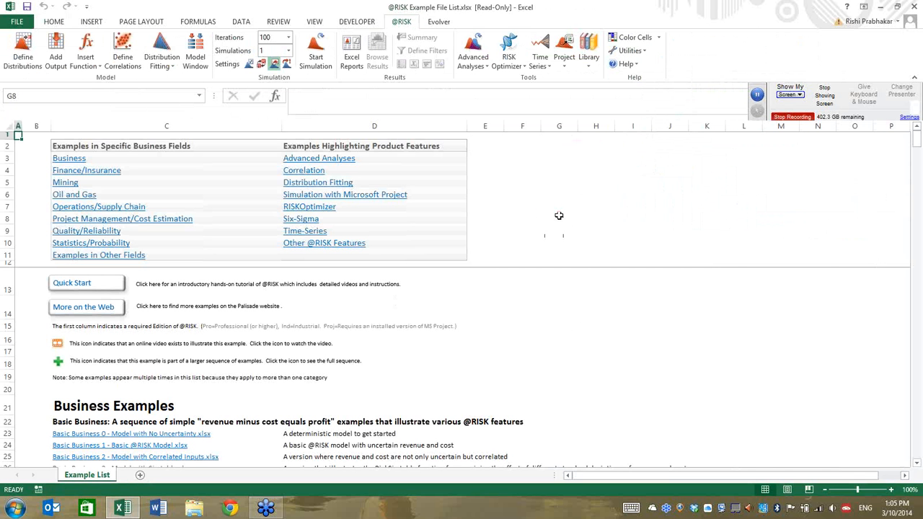
# - Go to the RISKOptimizer examples in the example file list and deselect the highlighted range by selecting empty cell H268
pyautogui.click(324, 214)
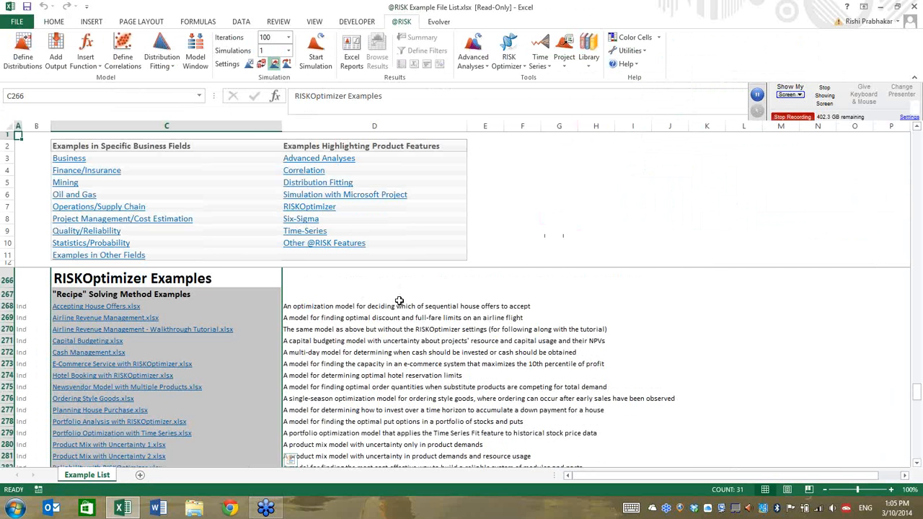
pyautogui.click(400, 290)
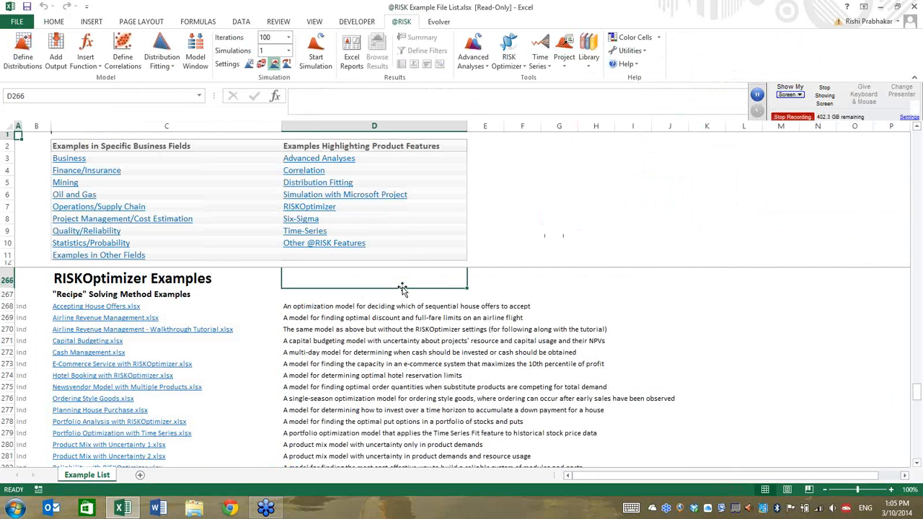
pyautogui.click(587, 307)
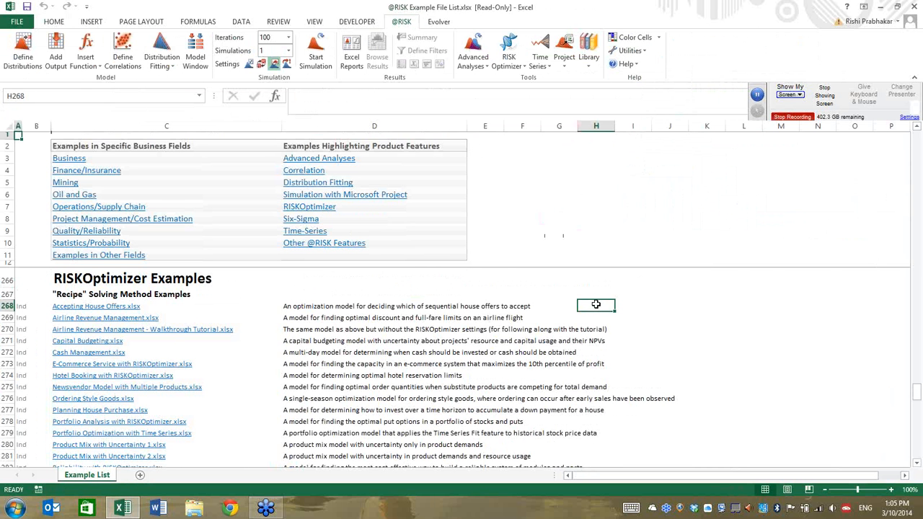